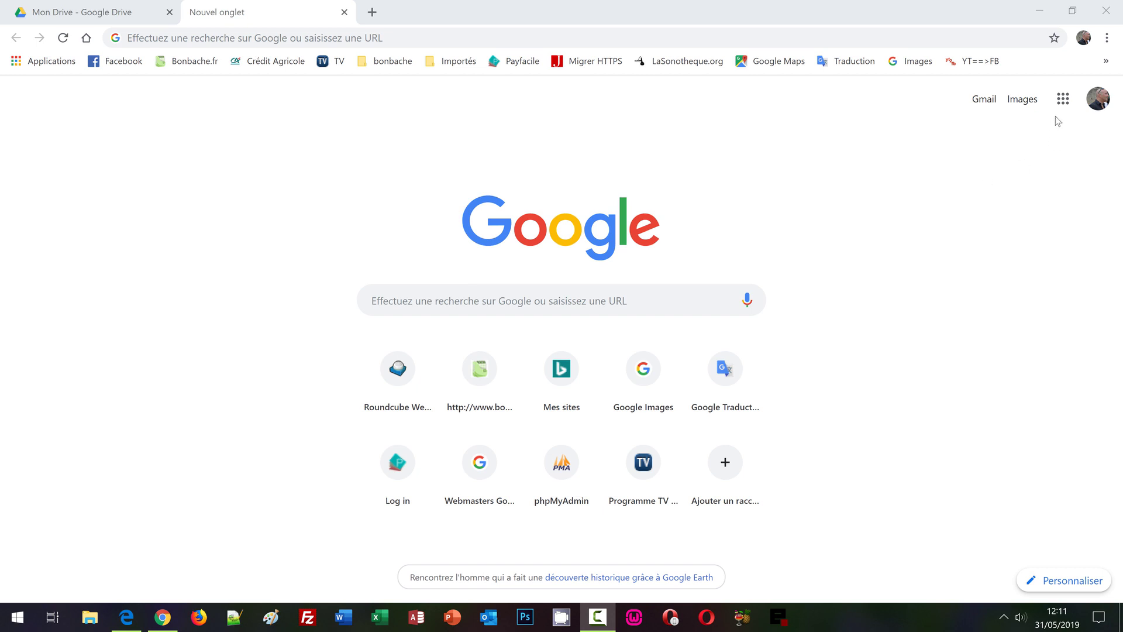
Step: Go to Google Docs from the browser's new tab page, switch to Sheets and create a blank spreadsheet
left_click(1060, 100)
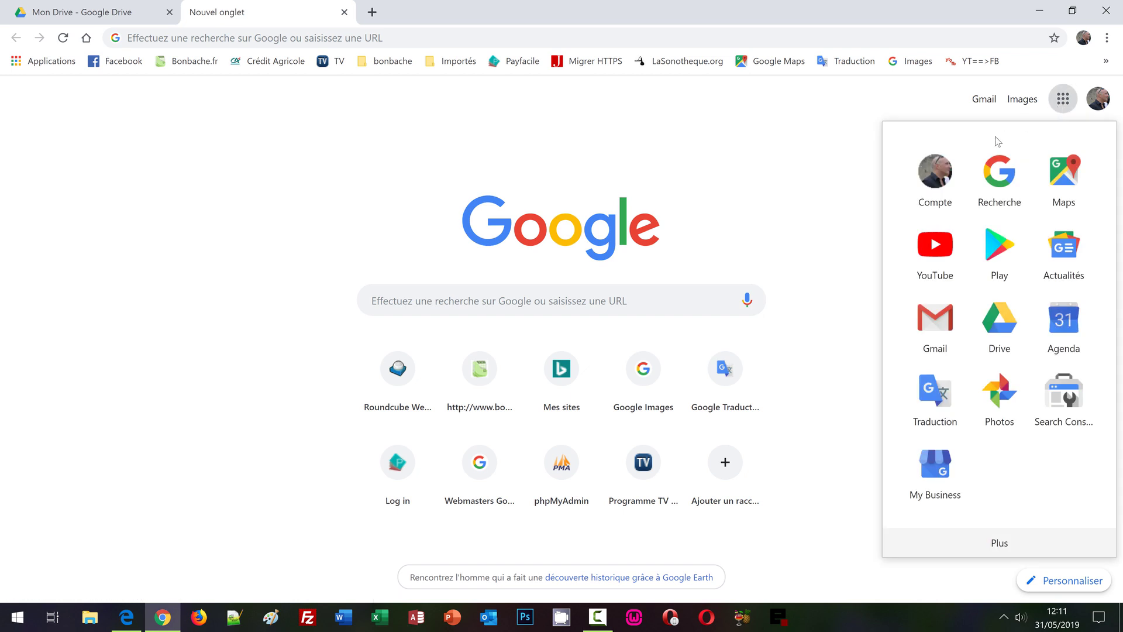
left_click(971, 536)
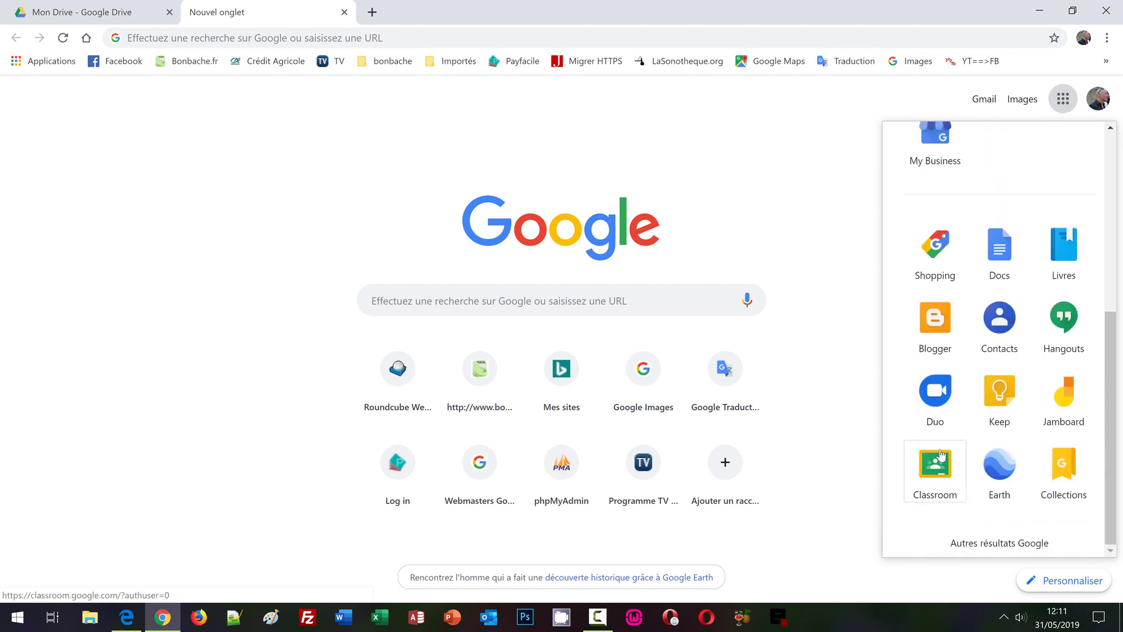
left_click(1006, 256)
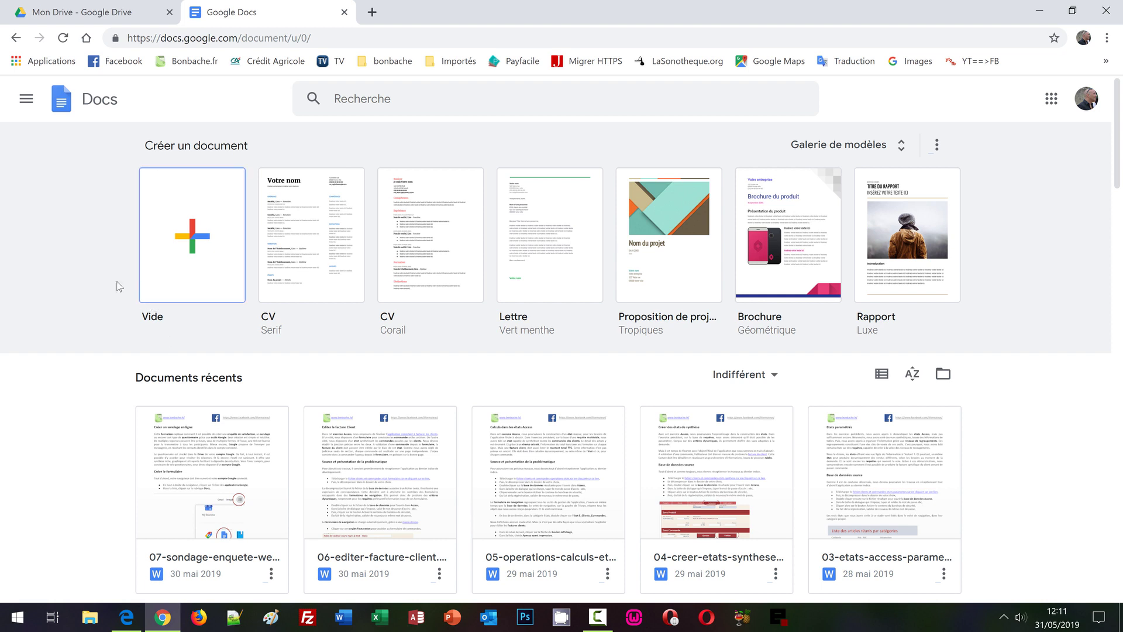
left_click(21, 103)
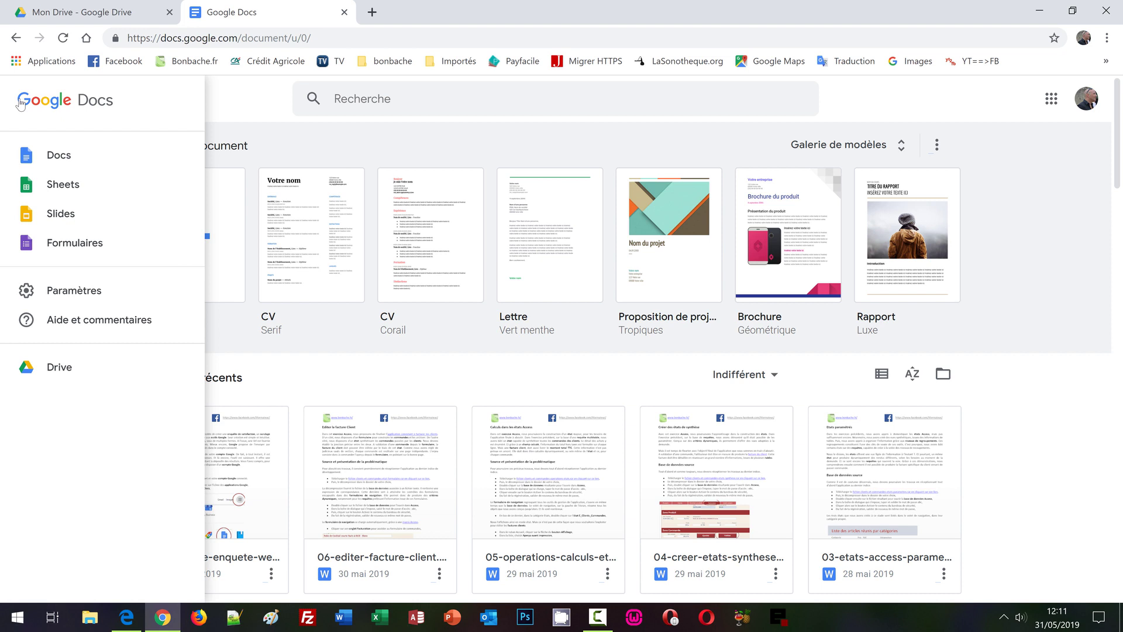
left_click(55, 189)
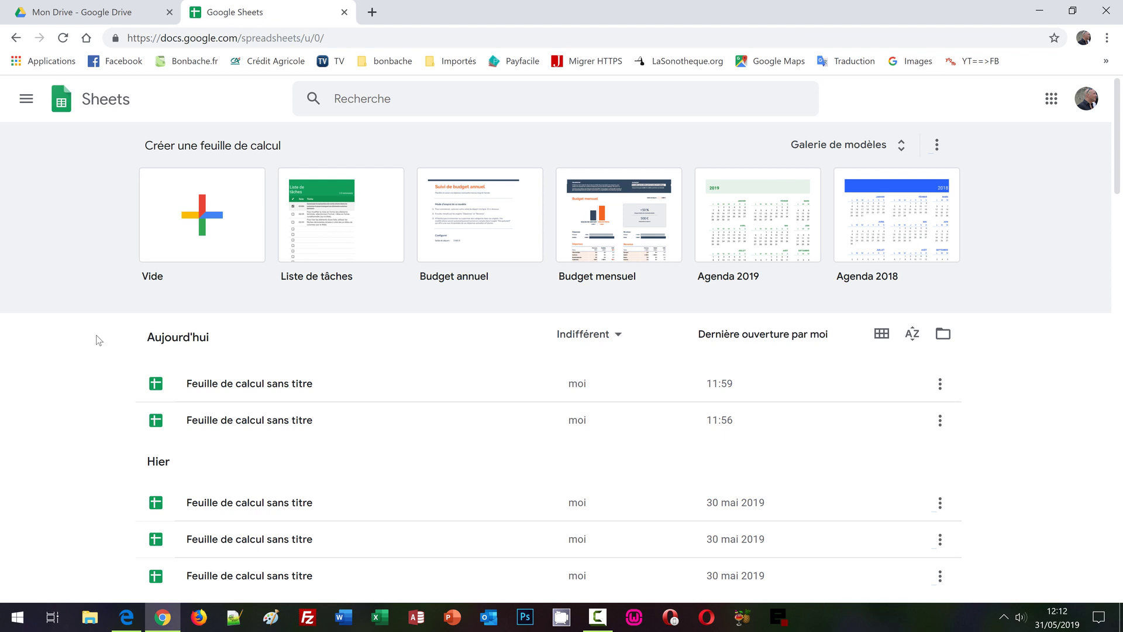
left_click(186, 221)
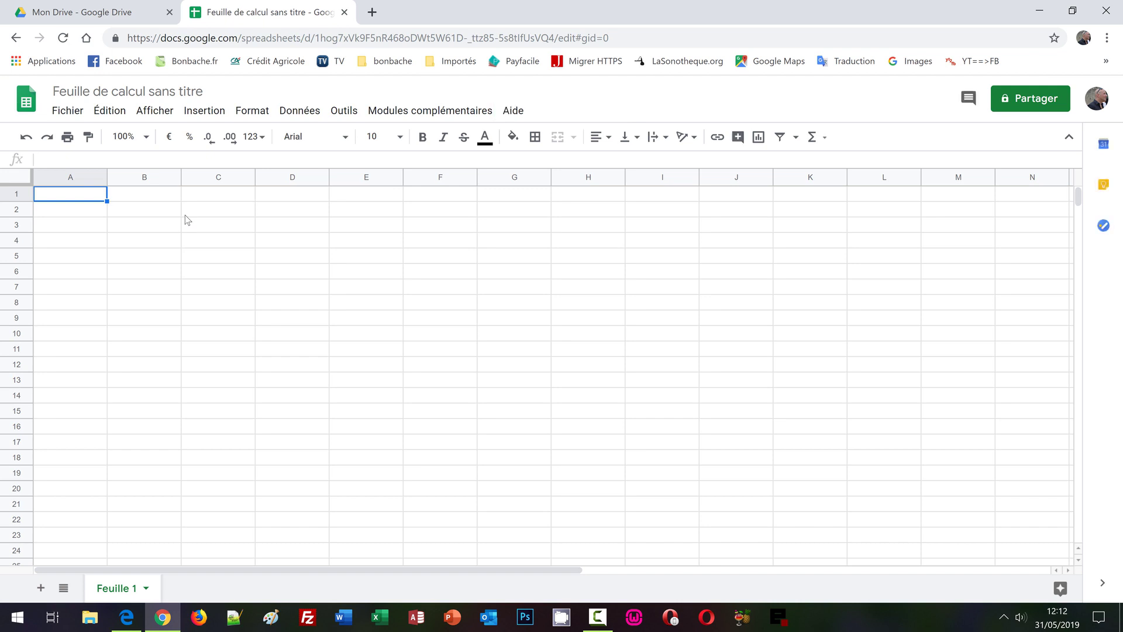
Step: Create a form linked to the blank spreadsheet
left_click(309, 277)
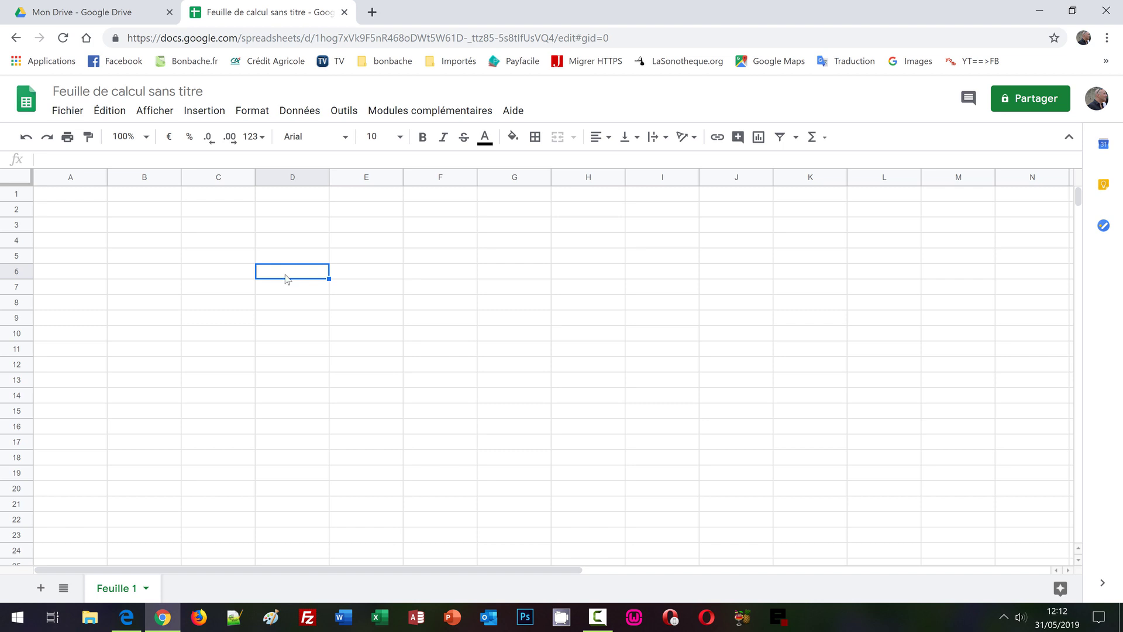
left_click(345, 112)
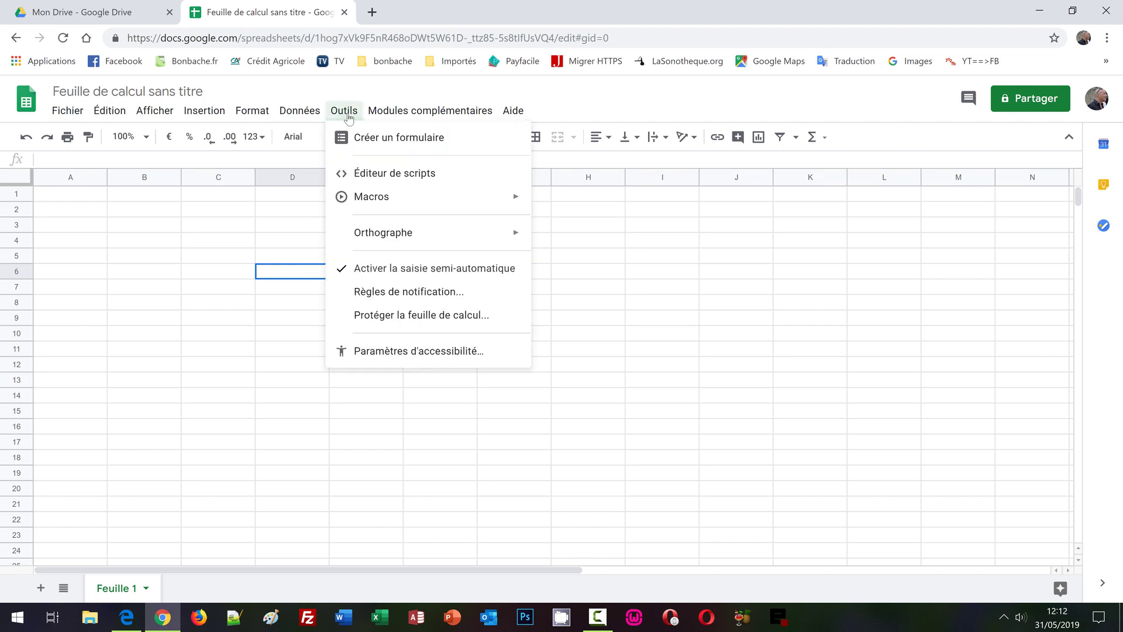
left_click(367, 140)
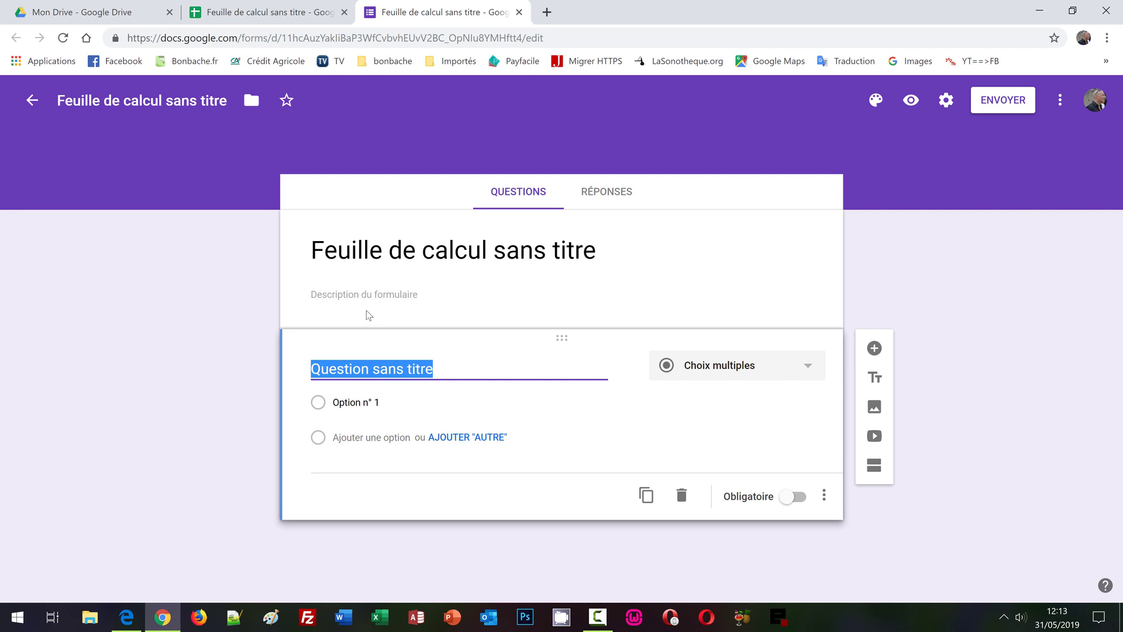
Step: Title the form "Sondage" and give it the description "Connaissances informatiques"
left_click(392, 258)
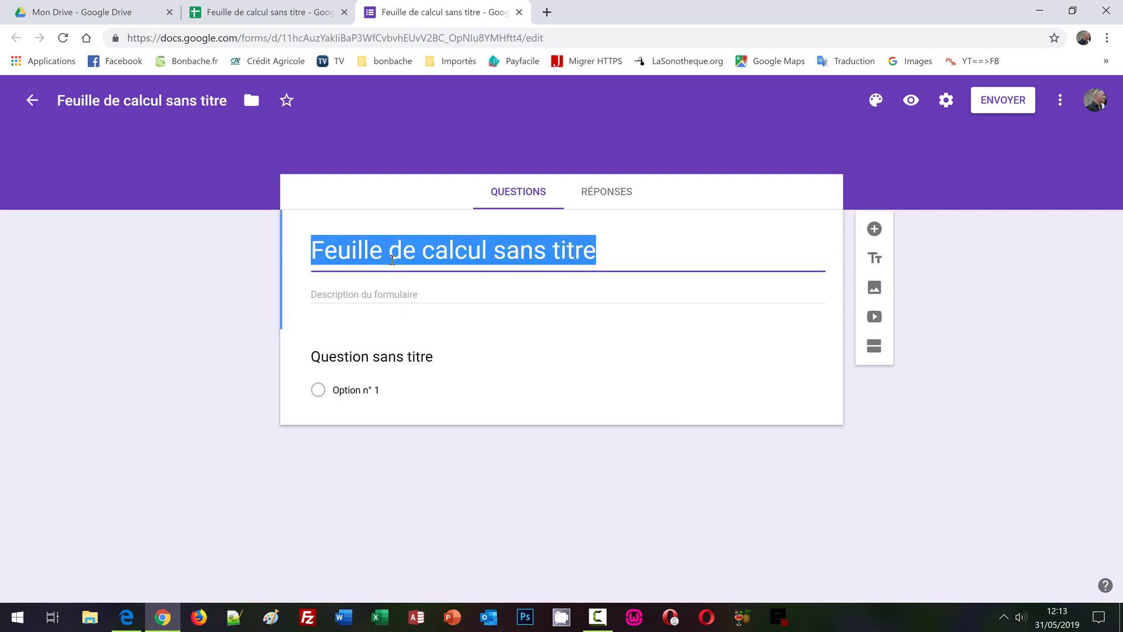
type("Sondage")
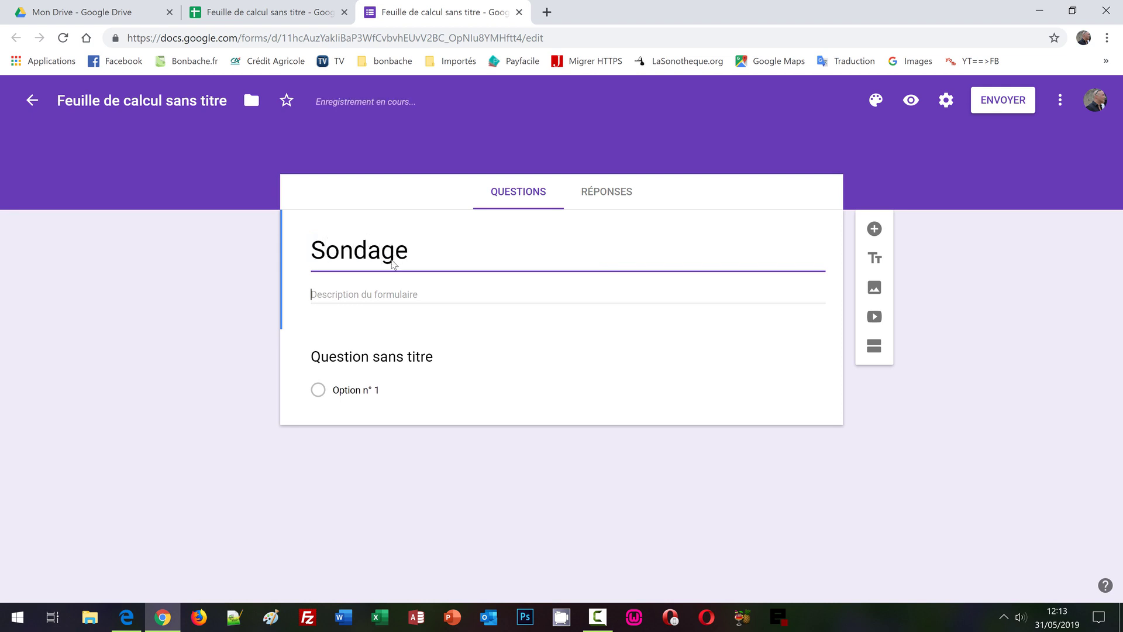
key("Tab")
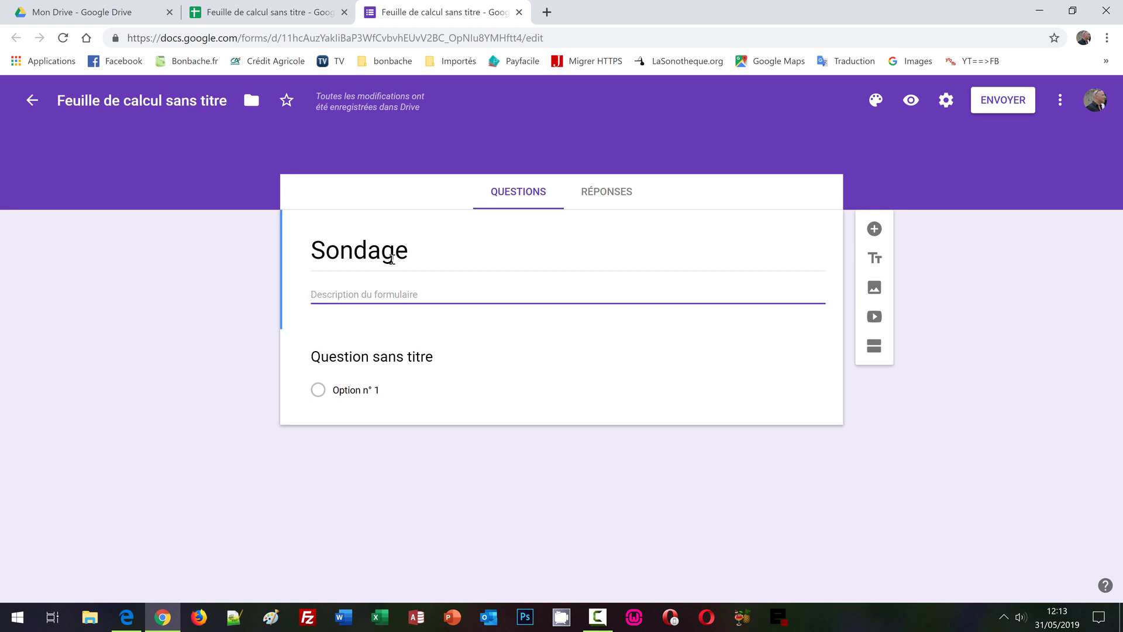
type("Connaissa")
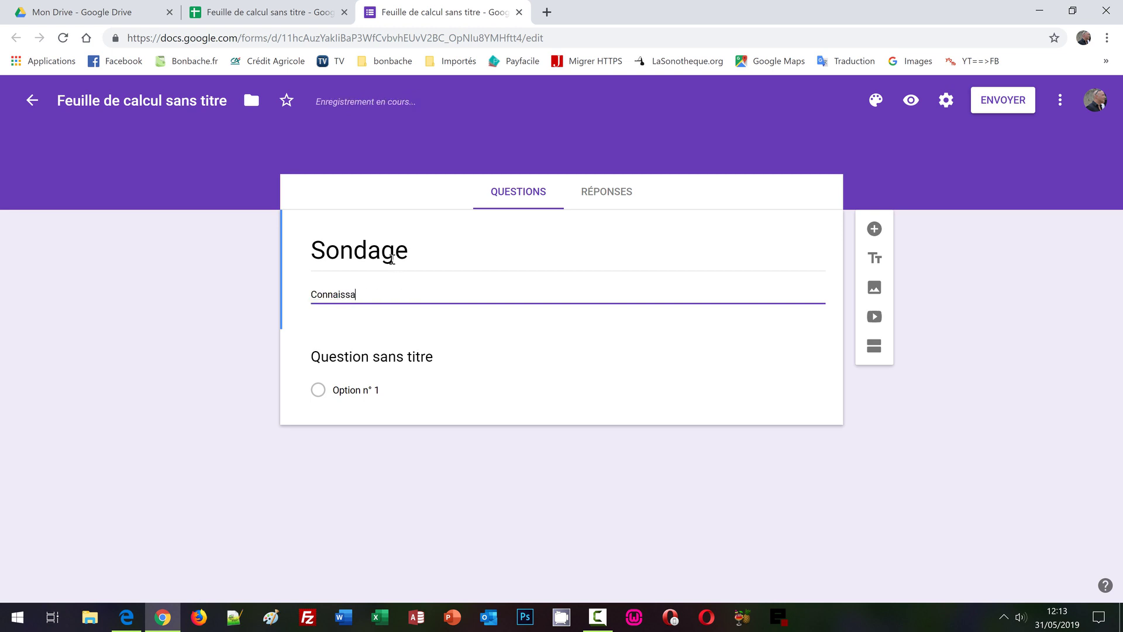
type("nces informatiques")
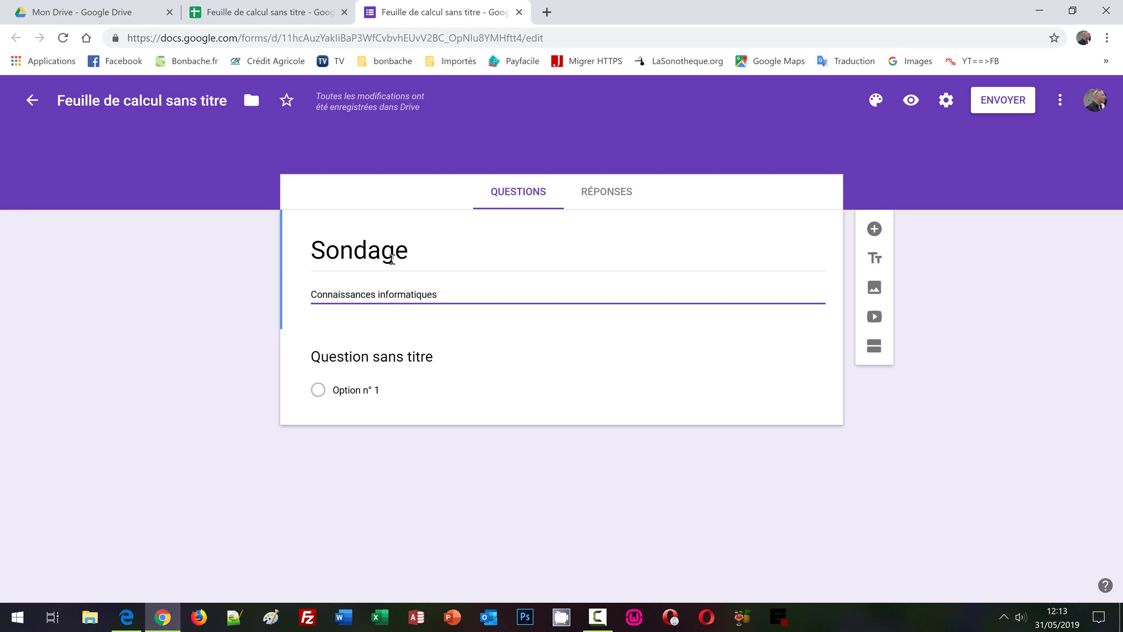
Step: Word the first question as "Quelle est votre civilité ?" and set its answer type to Liste déroulante
left_click(361, 356)
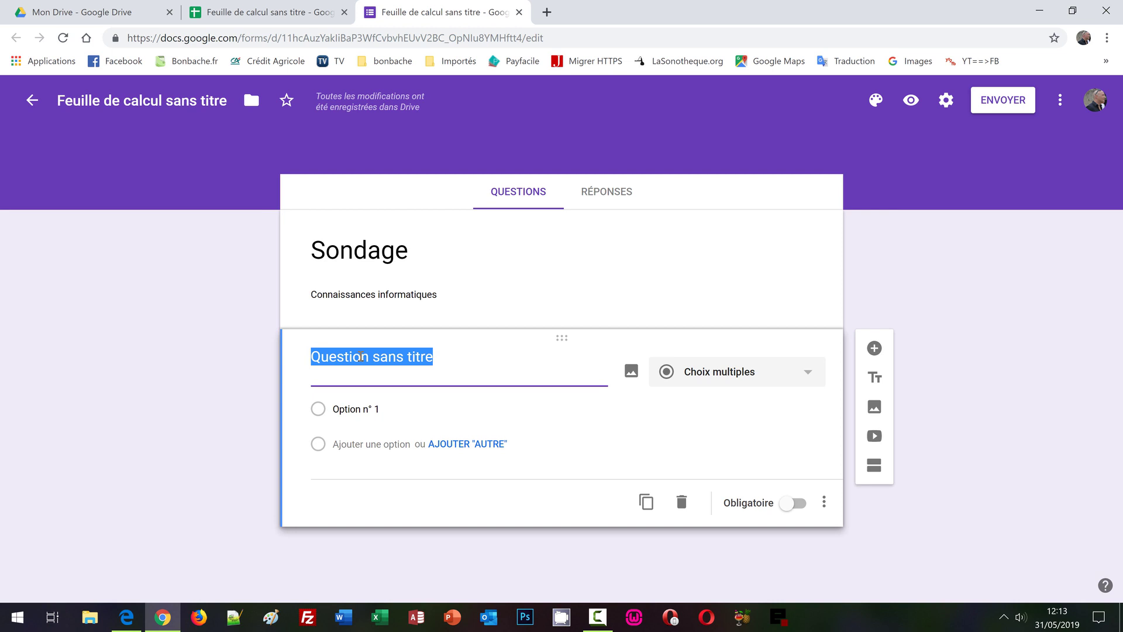
type("Qu")
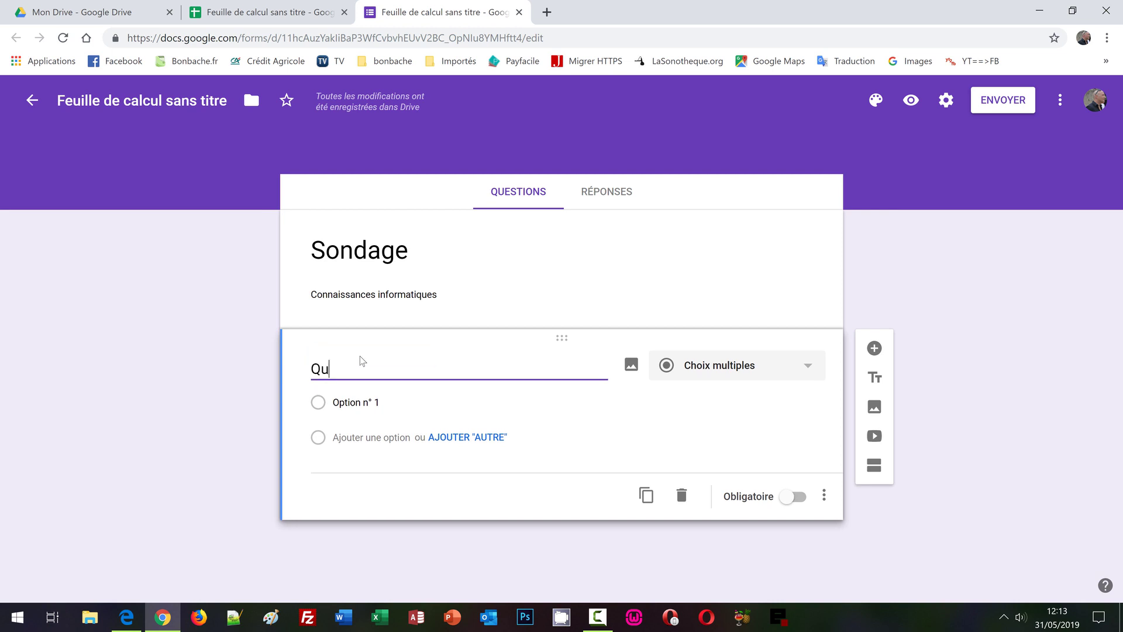
type("elle est votre ")
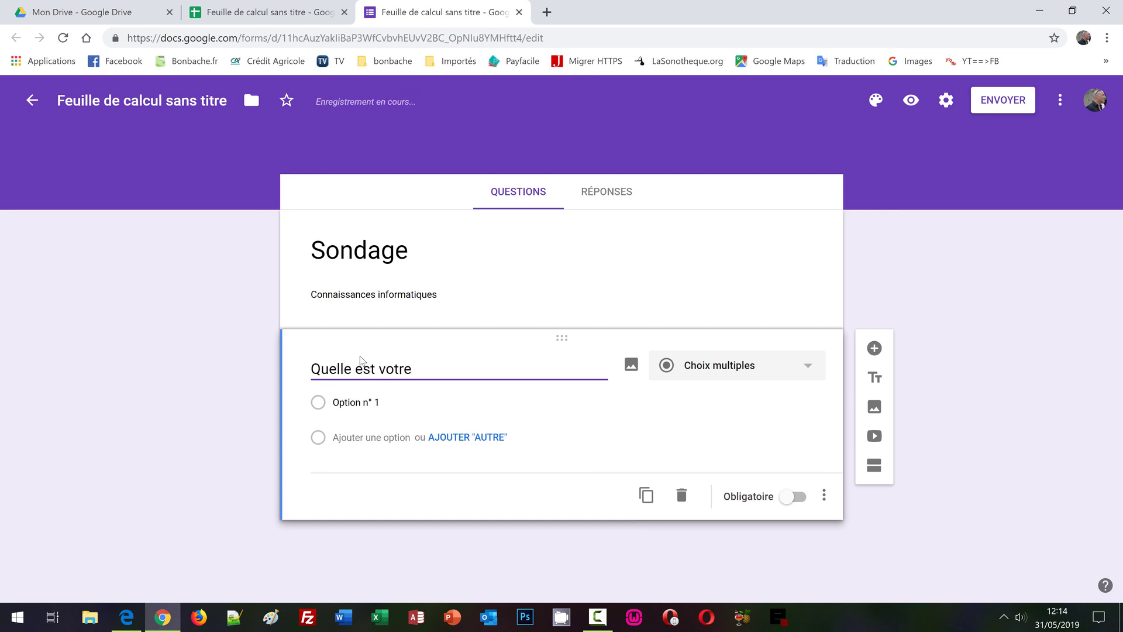
type("civilité ?")
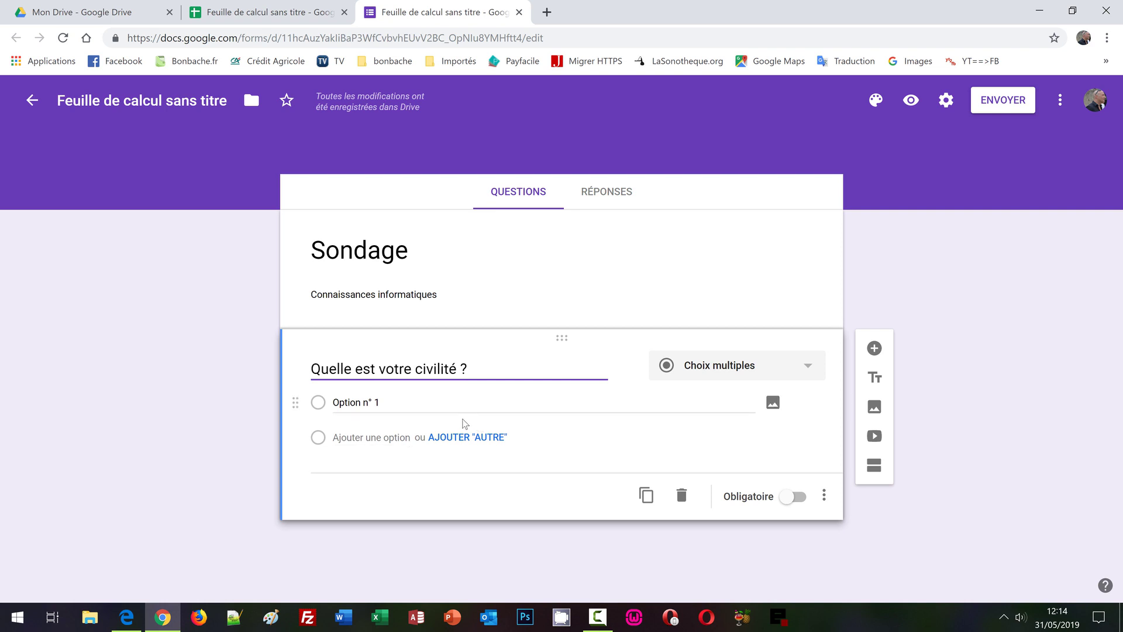
left_click(808, 367)
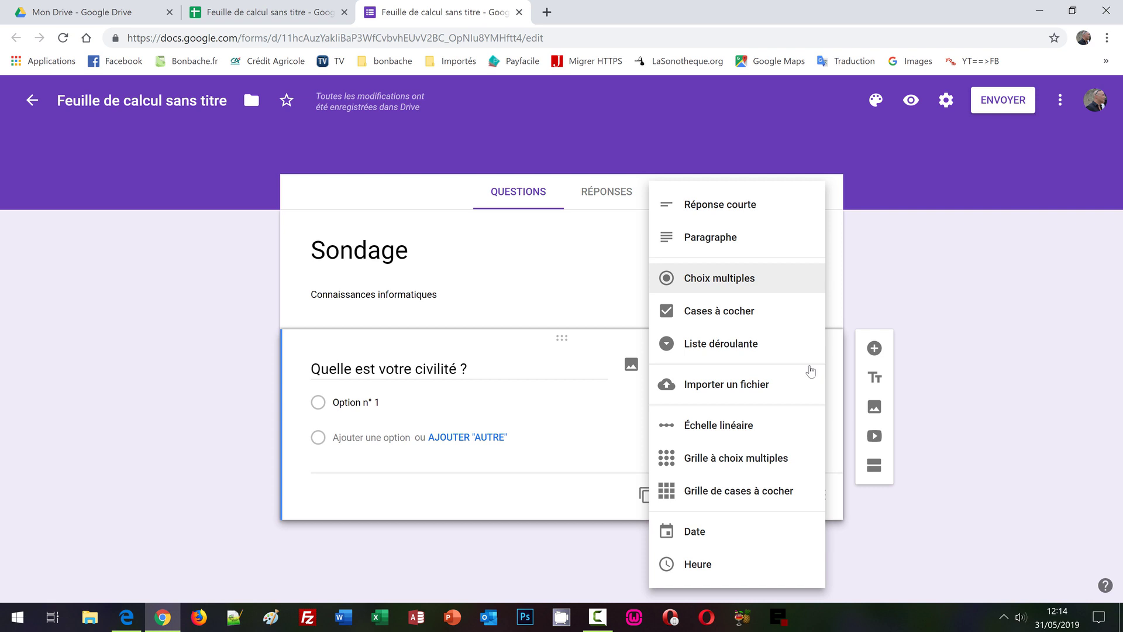
left_click(728, 349)
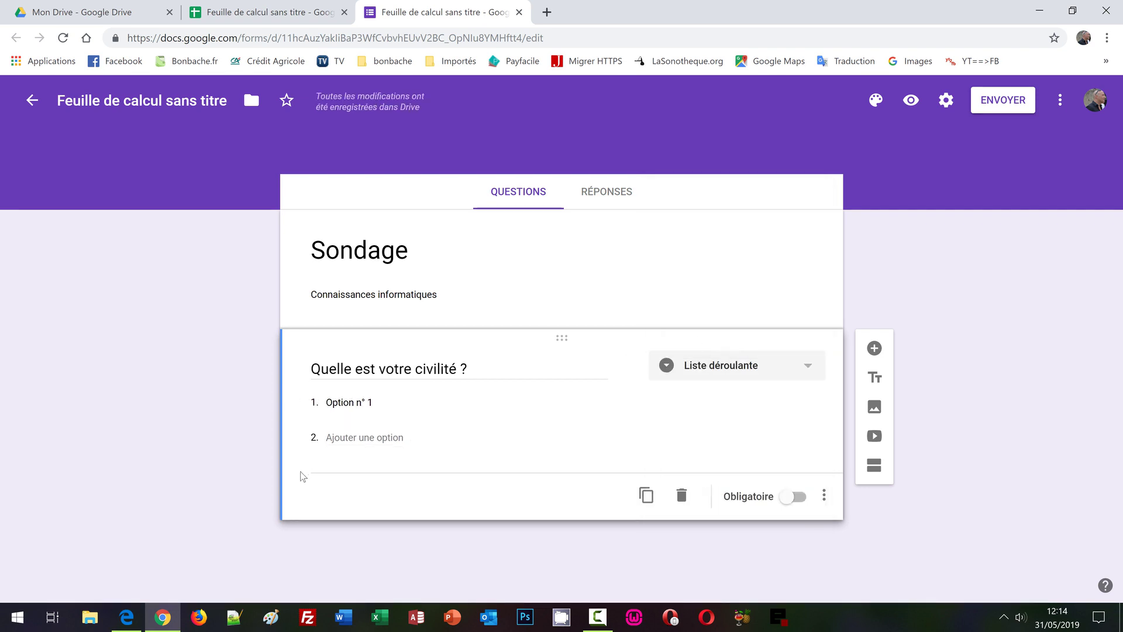
Step: Give the civility question the options Madame and Monsieur and make it mandatory
left_click(347, 403)
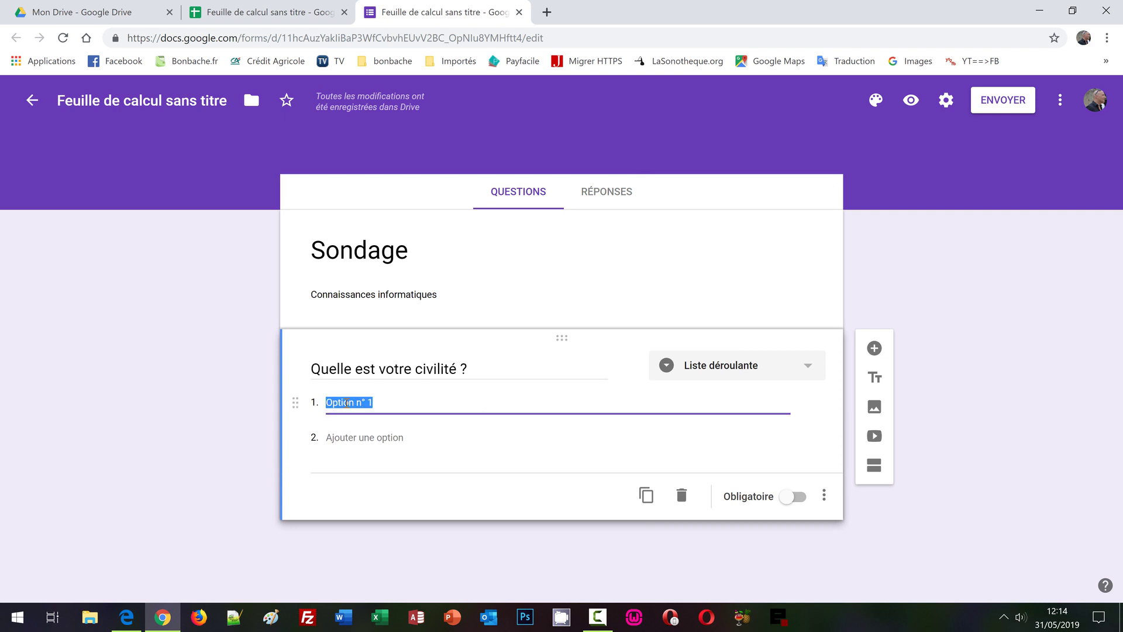
type("Madame")
key("Tab")
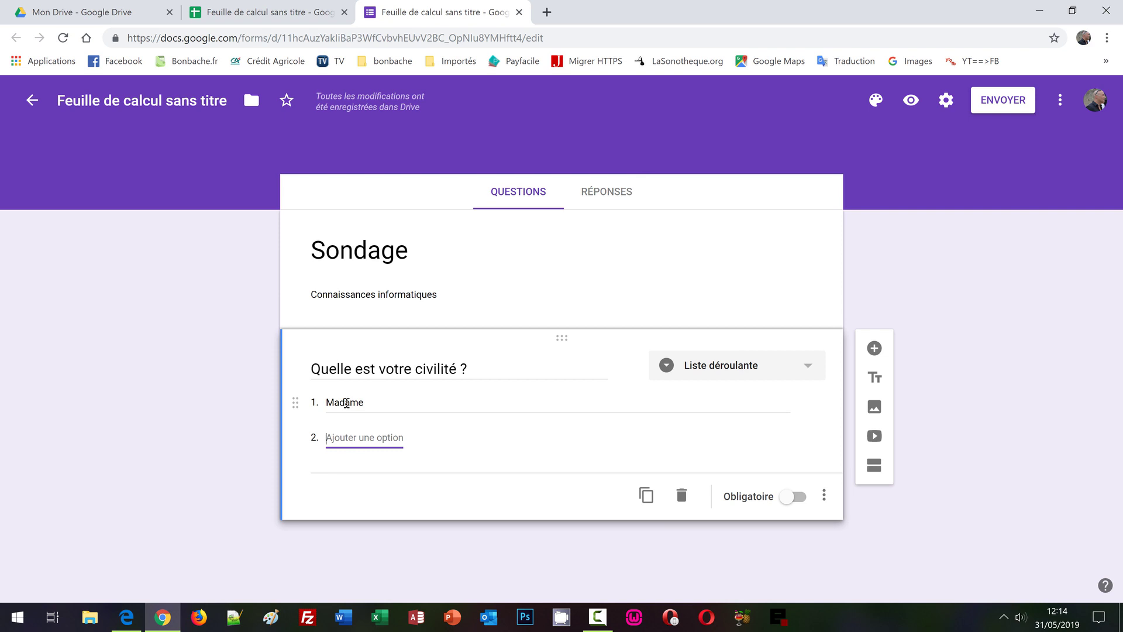
type("Monsieur")
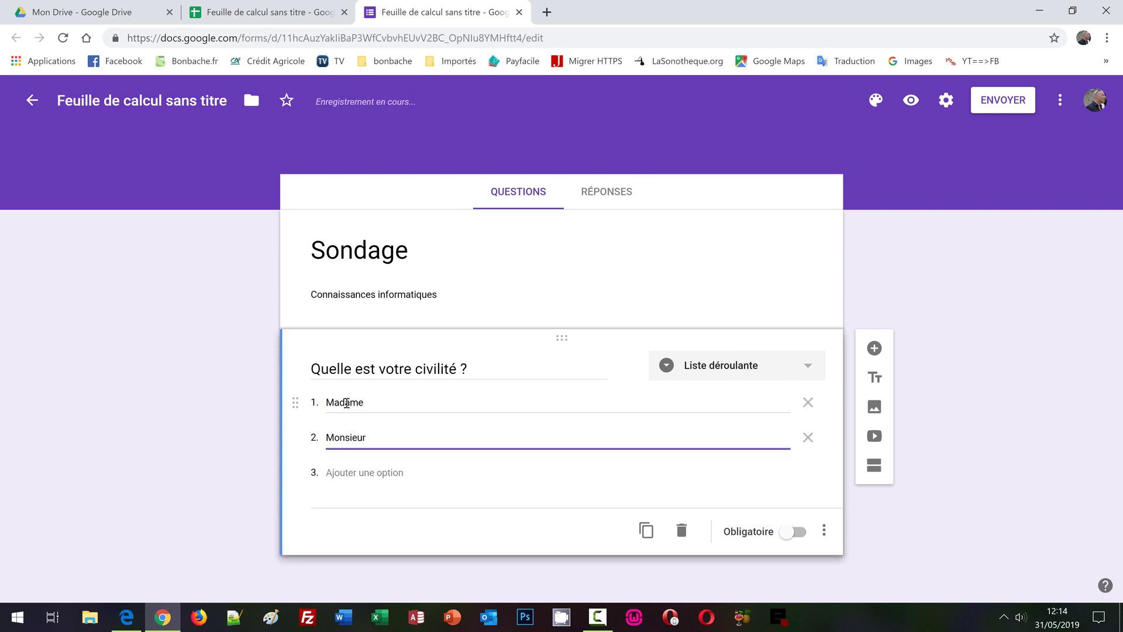
left_click(504, 481)
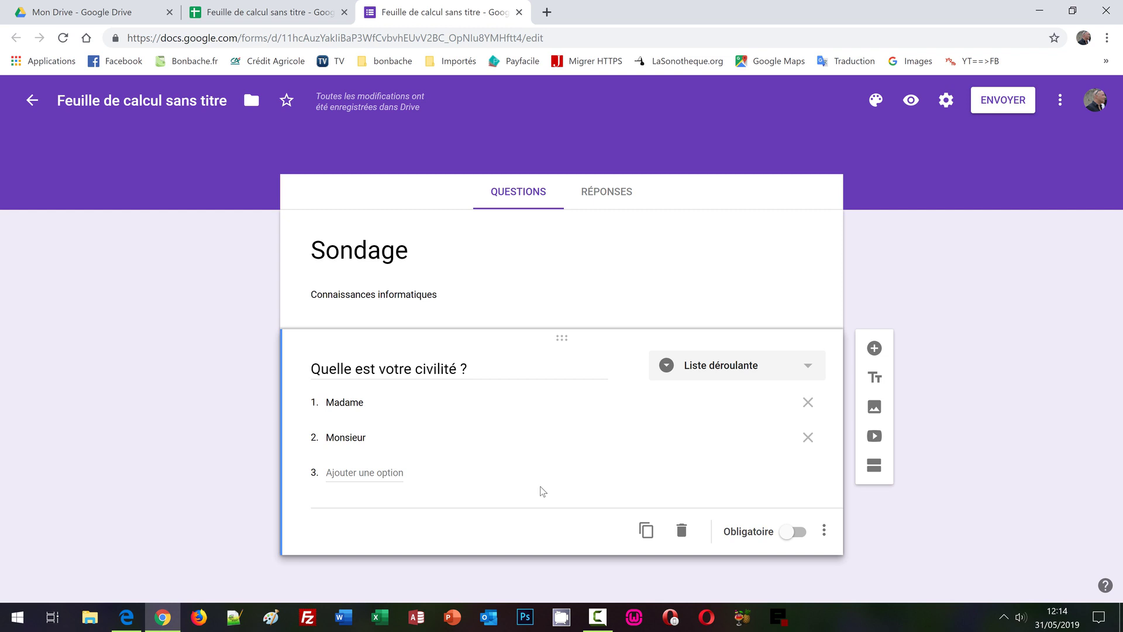
left_click(794, 533)
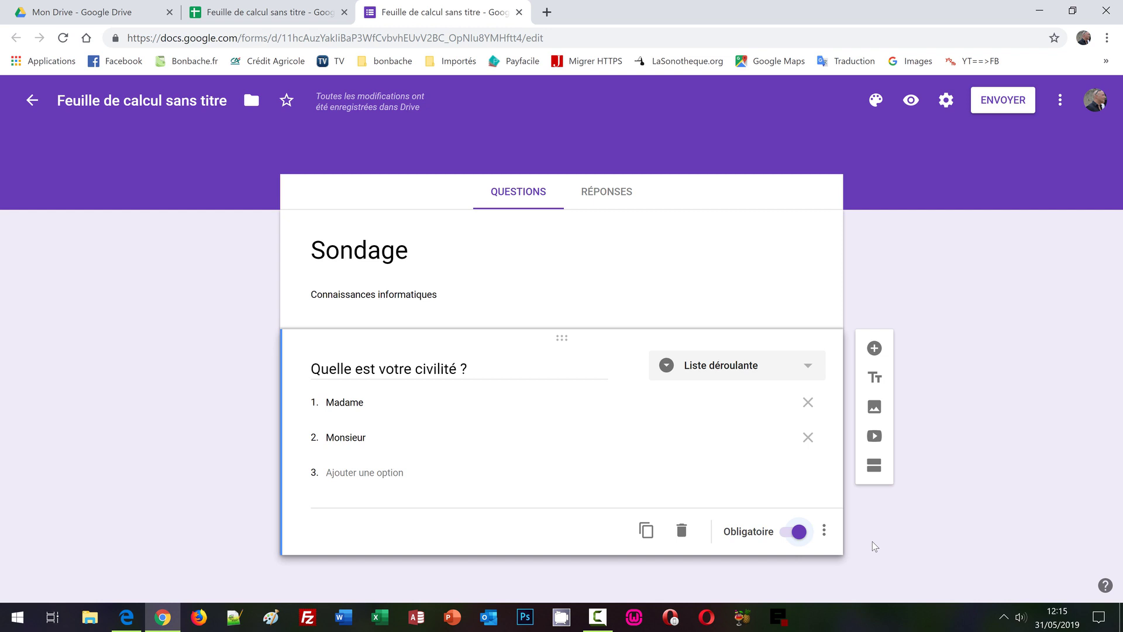
Step: Add a second section to the form and have section 1 lead to page 2 (Section sans titre)
left_click(877, 476)
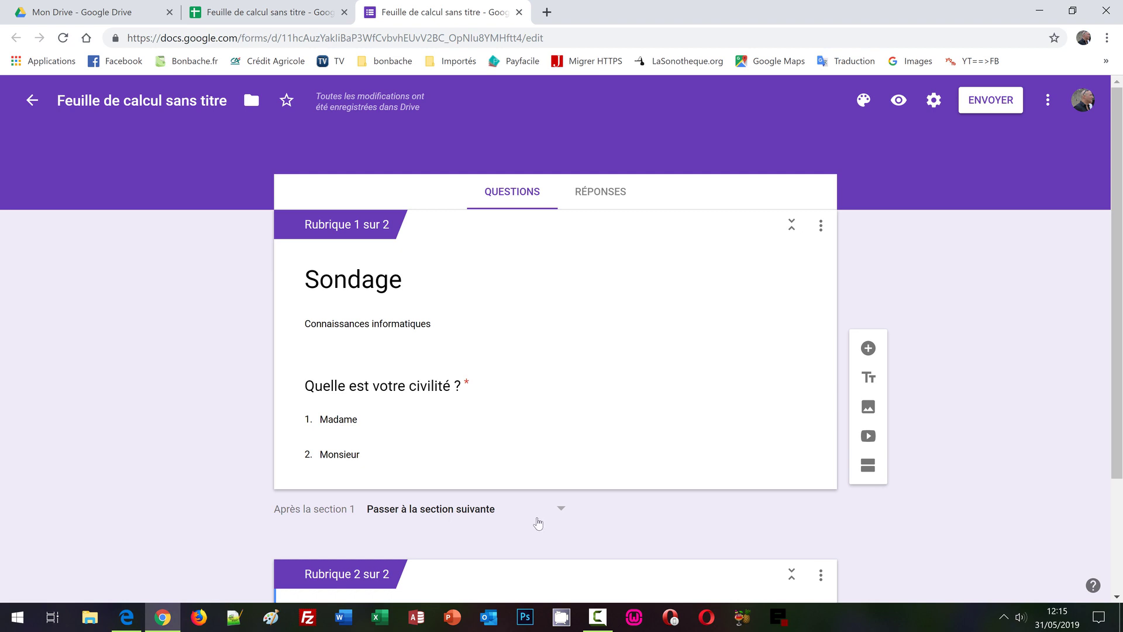
left_click(561, 510)
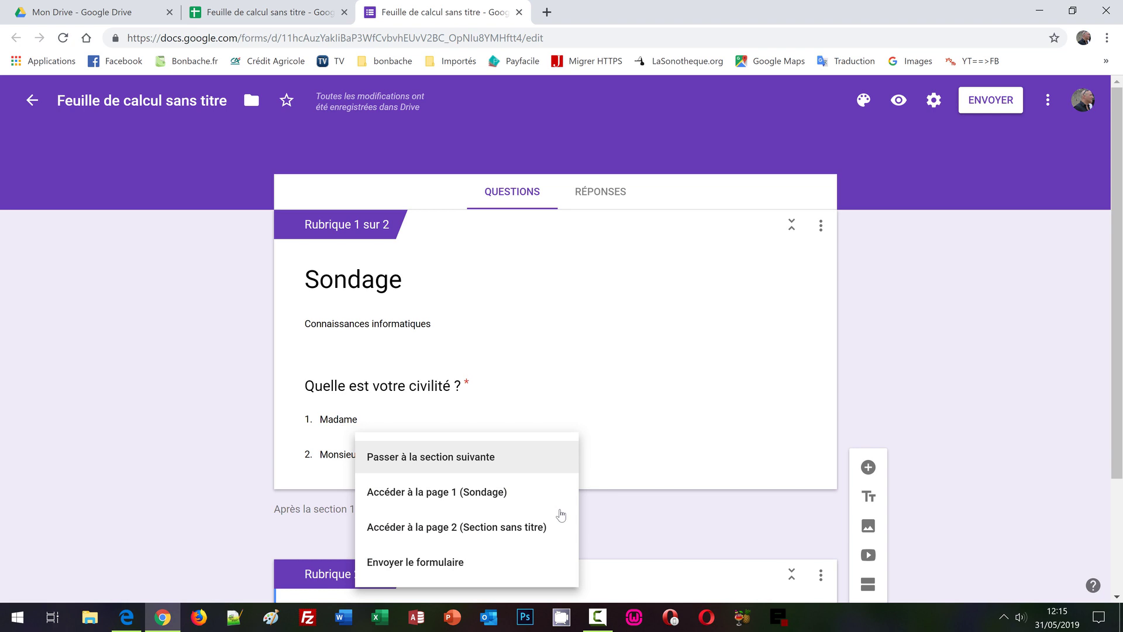
left_click(466, 528)
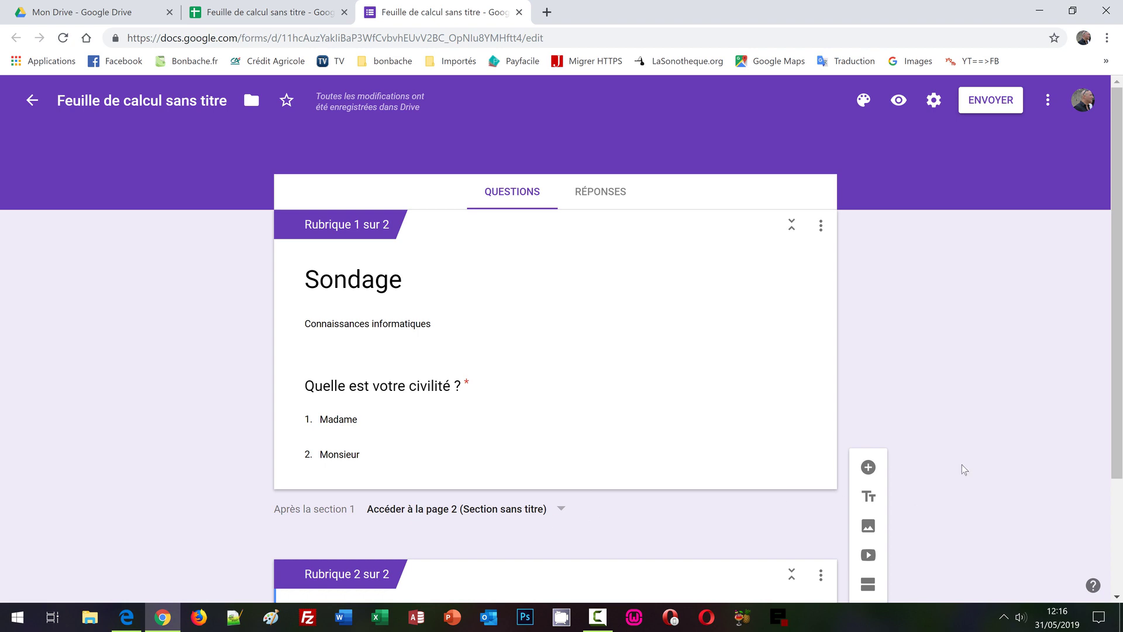
Step: Add a Cases à cocher question to section 2 worded "Quel est votre logiciel de prédilection ?"
scroll(964, 469, "down", 3)
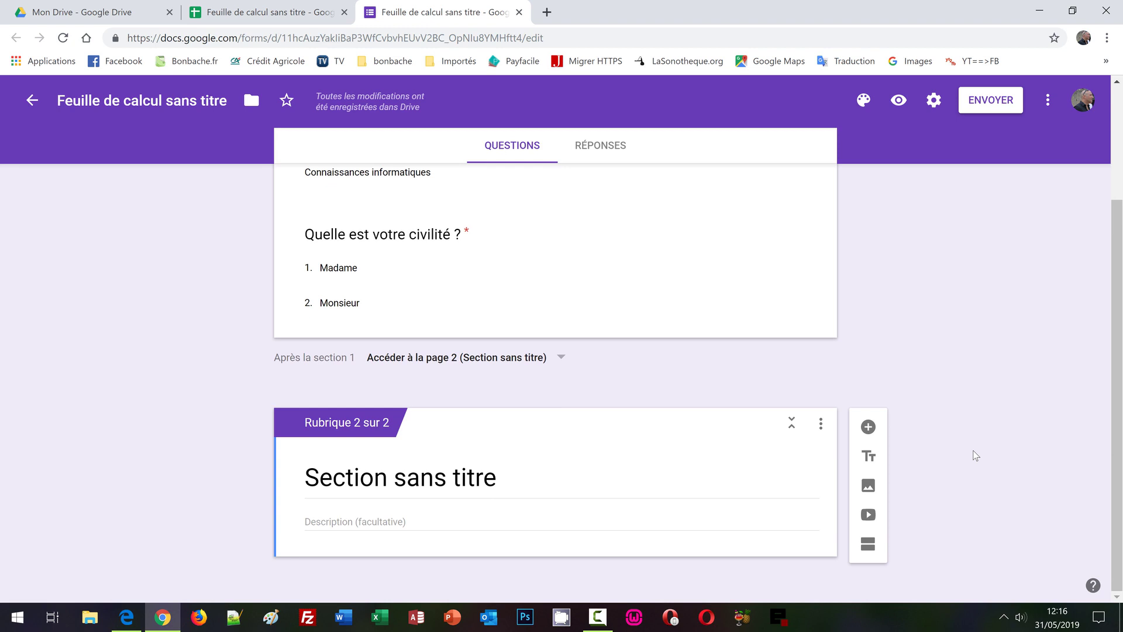
left_click(869, 427)
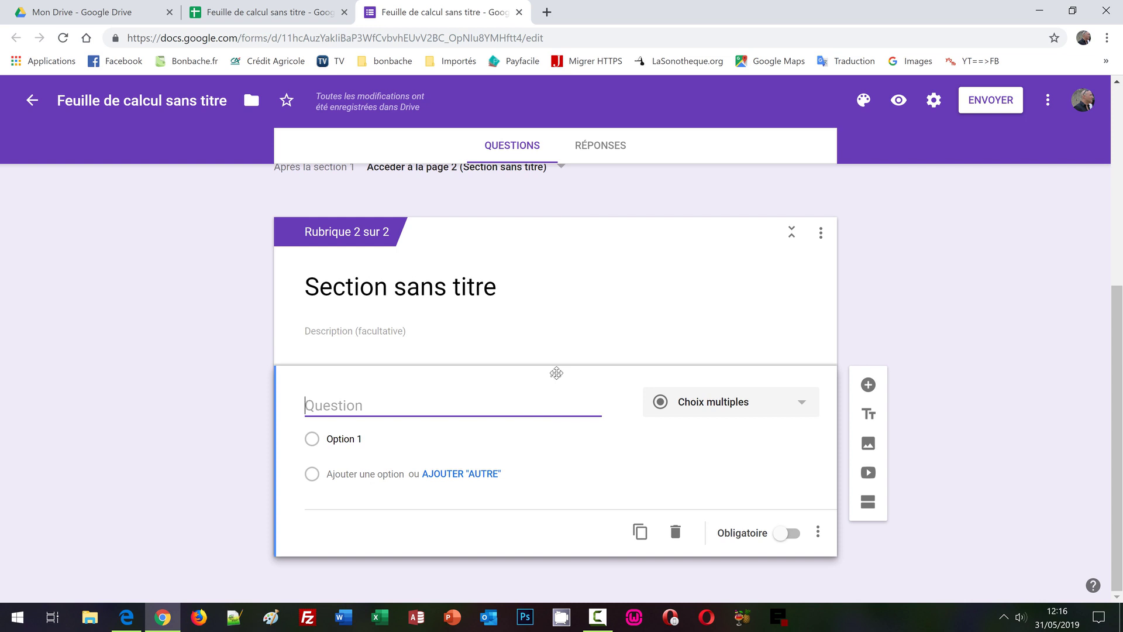
left_click(802, 403)
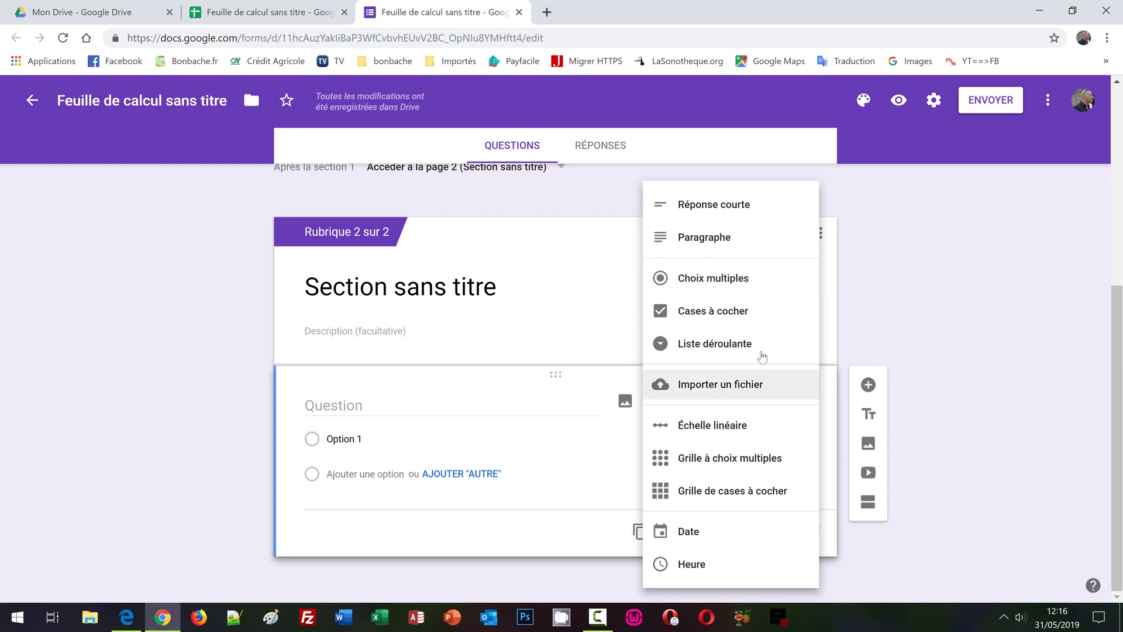
left_click(724, 315)
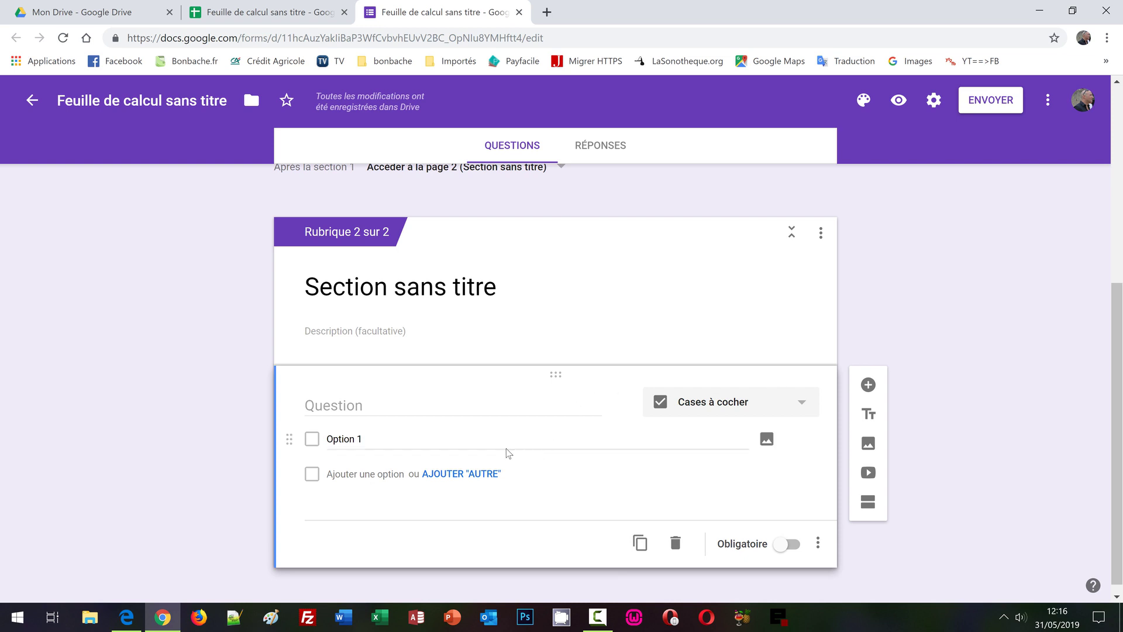
left_click(382, 405)
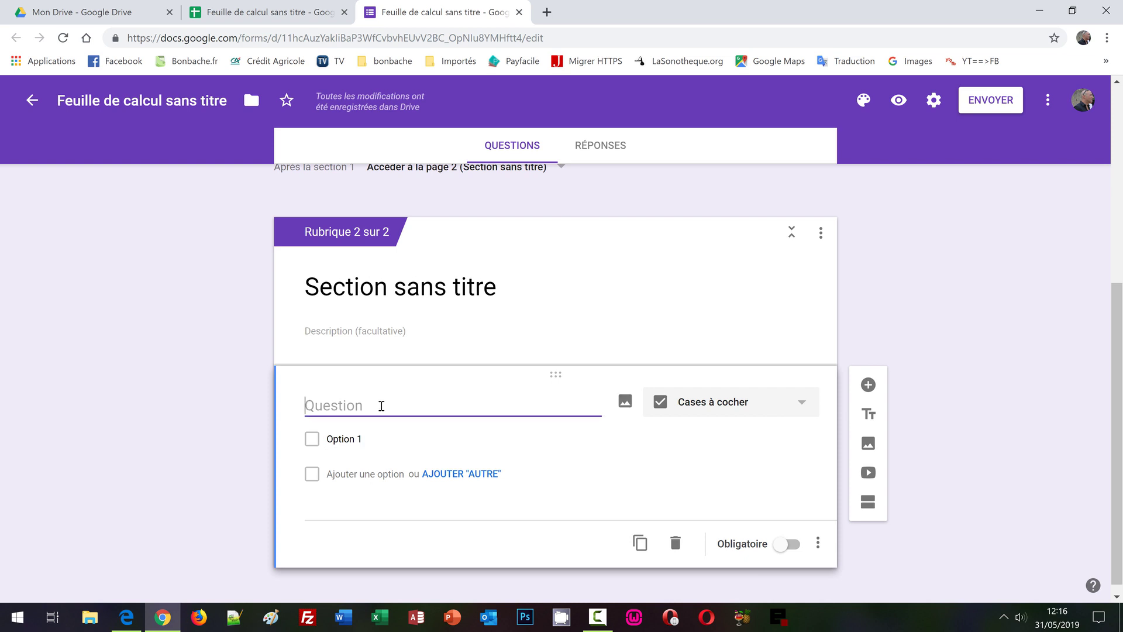
type("Quel est votre log")
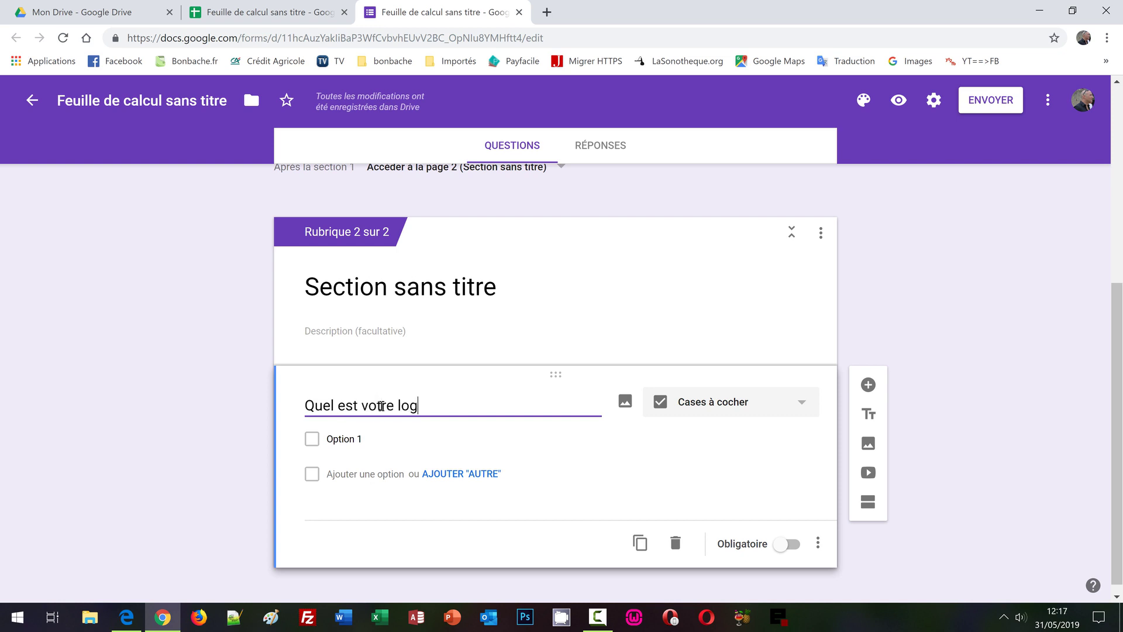
type("iciel de pr")
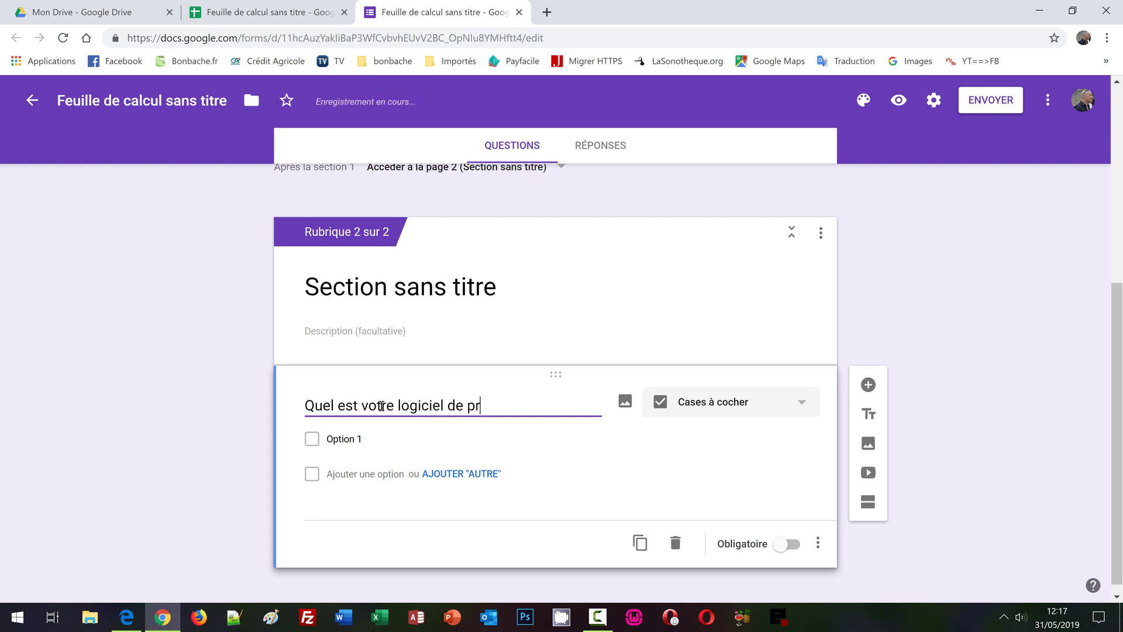
type("édilection ")
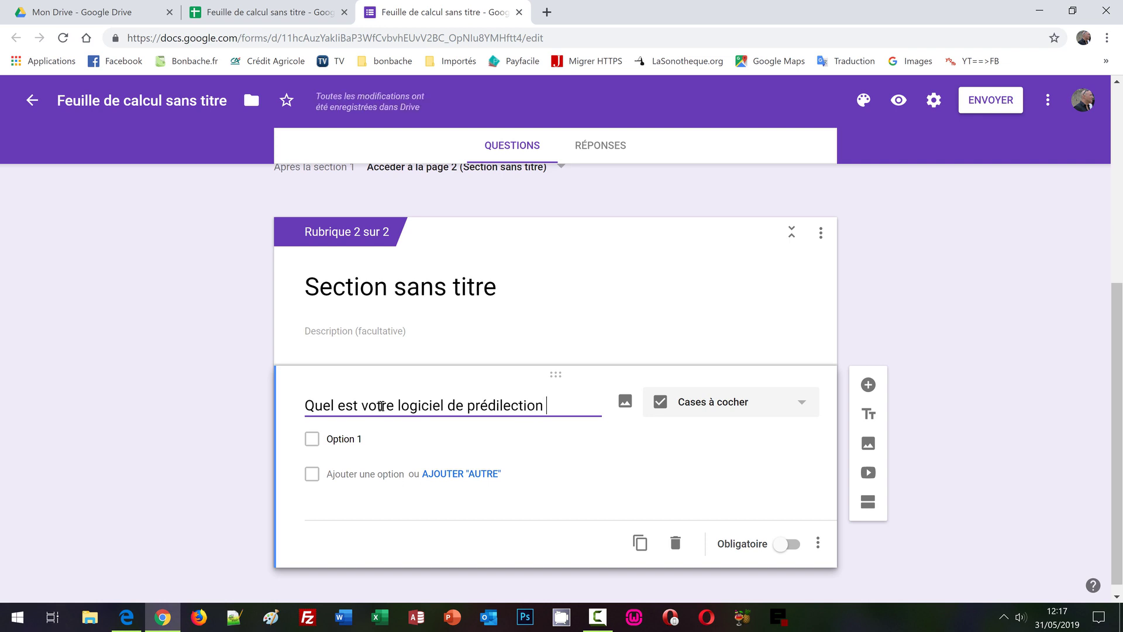
type("?")
Step: Name the first option of the software question Access and illustrate it with the image access.png
left_click(361, 440)
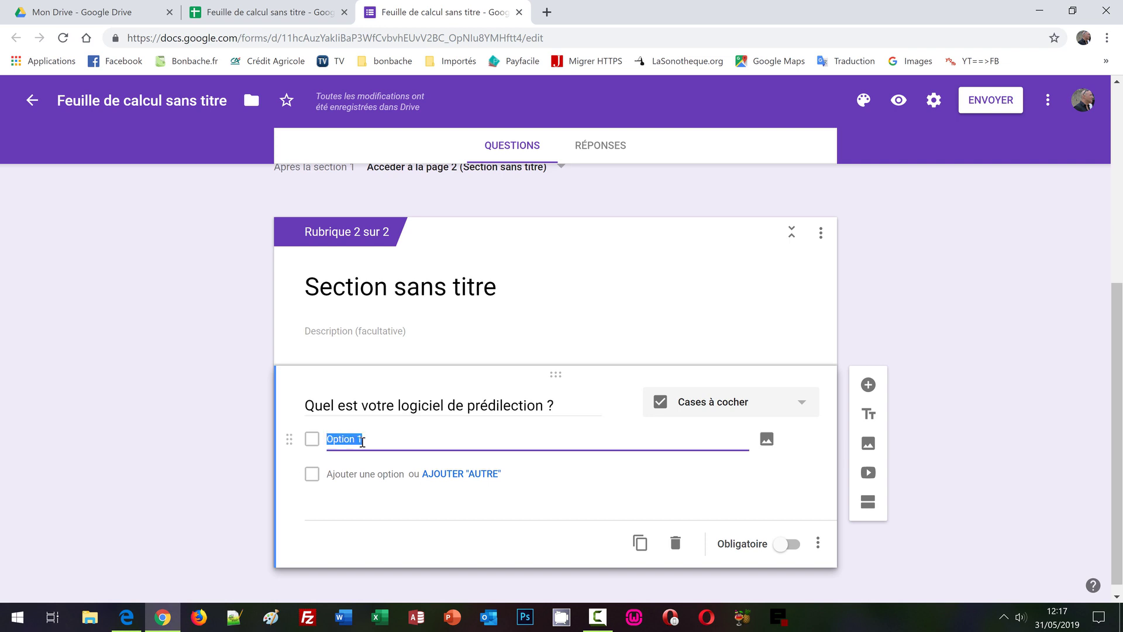
type("Access")
left_click(766, 442)
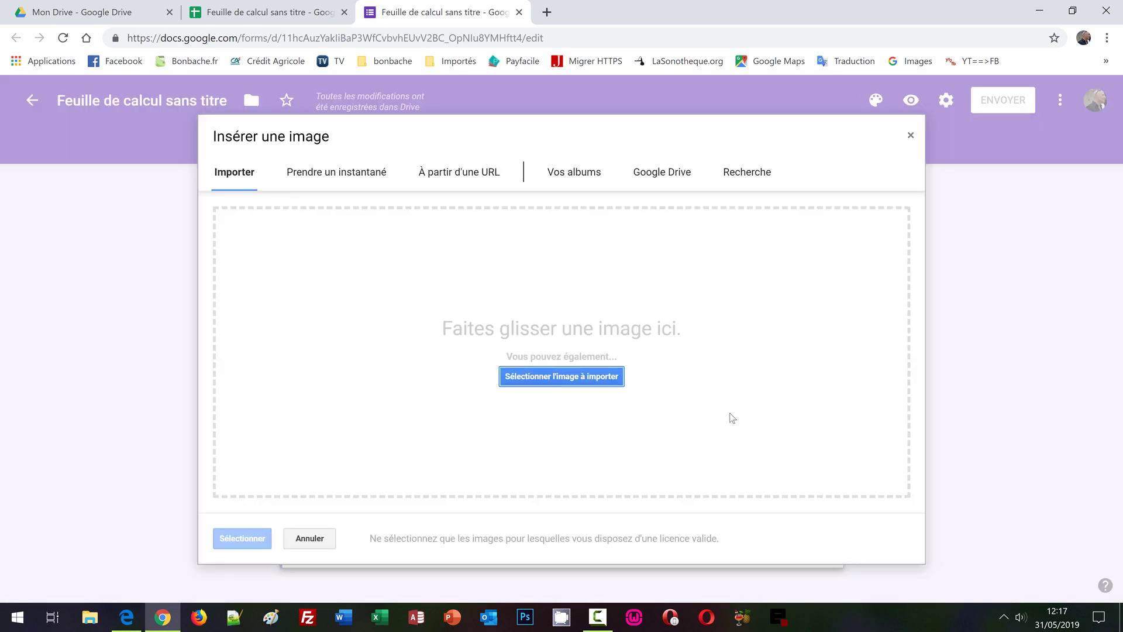
left_click(563, 379)
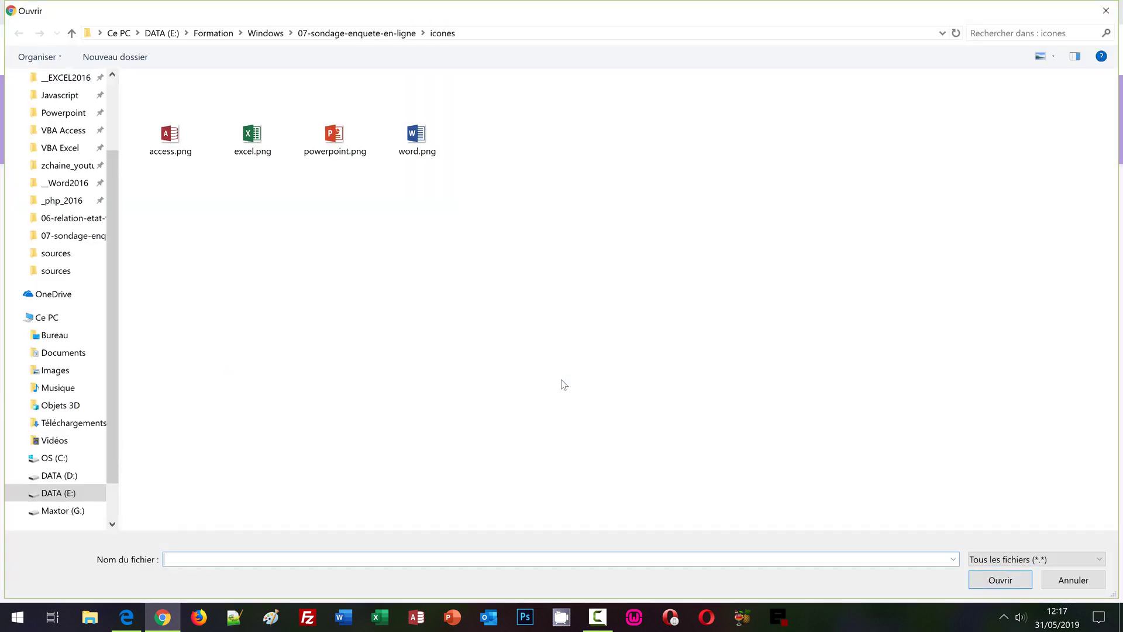
double_click(170, 138)
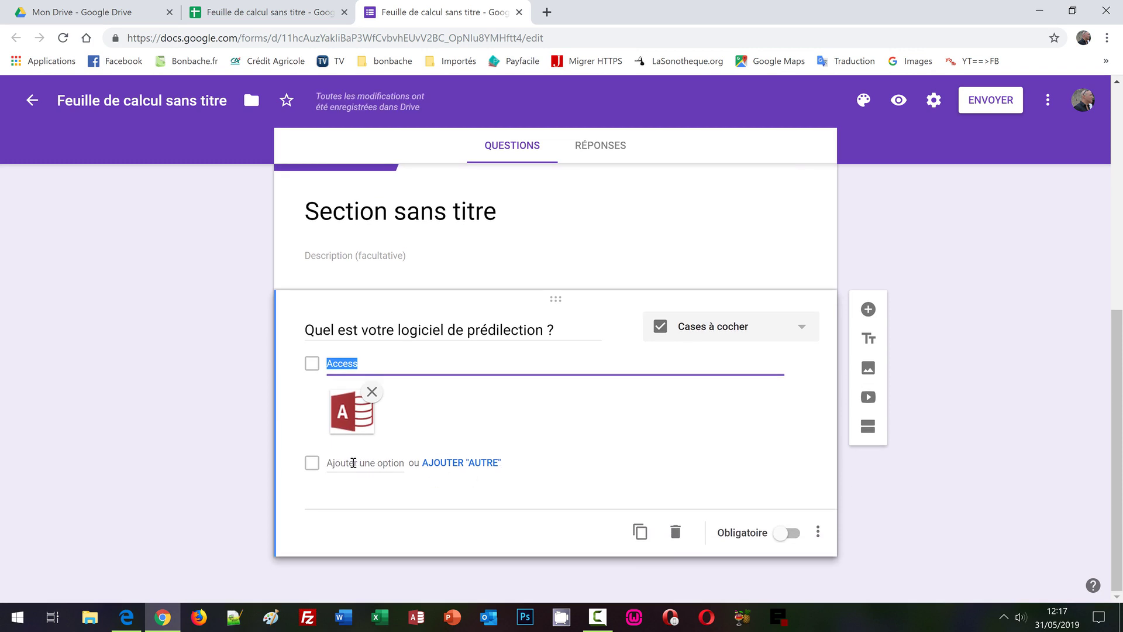
Step: Add a second option named Excel and illustrate it with the image excel.png
left_click(353, 463)
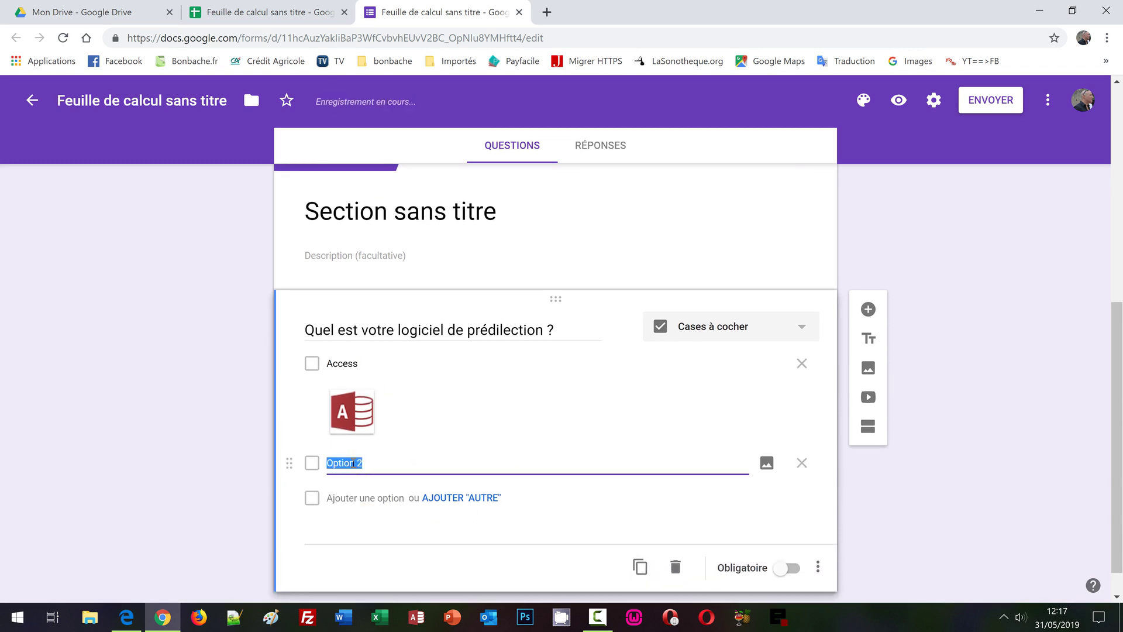
type("Excel")
left_click(766, 462)
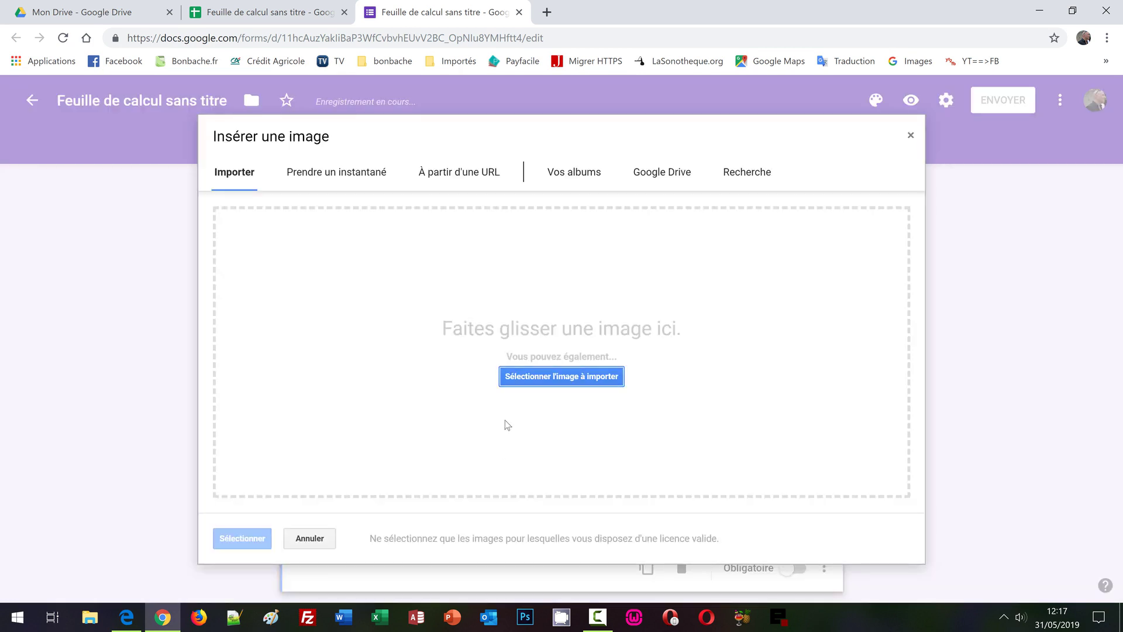
left_click(547, 380)
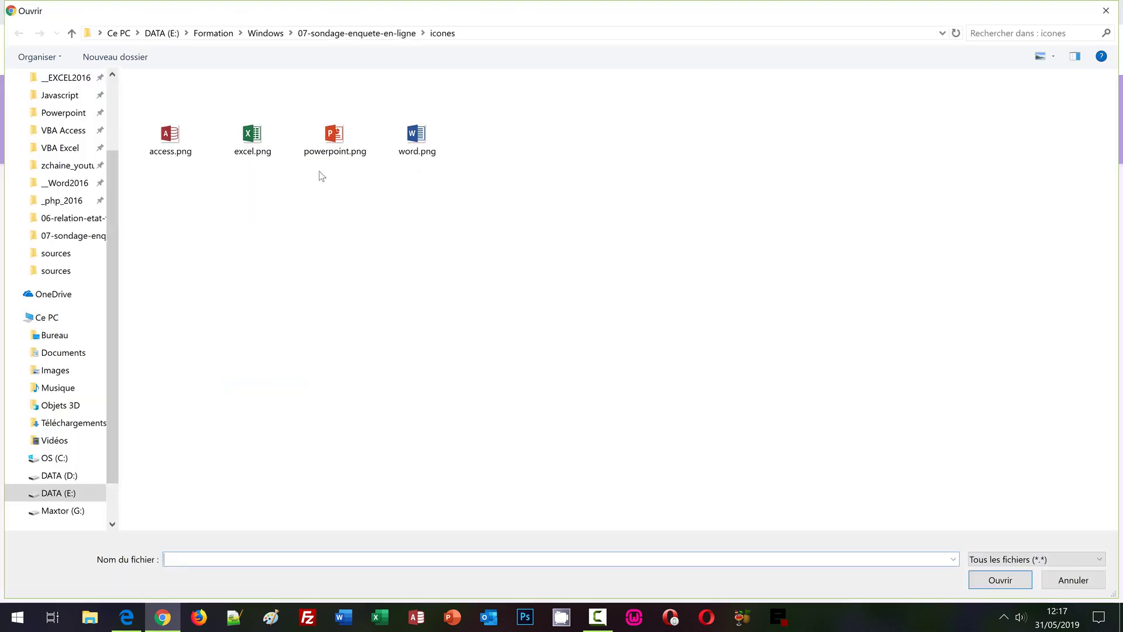
double_click(252, 135)
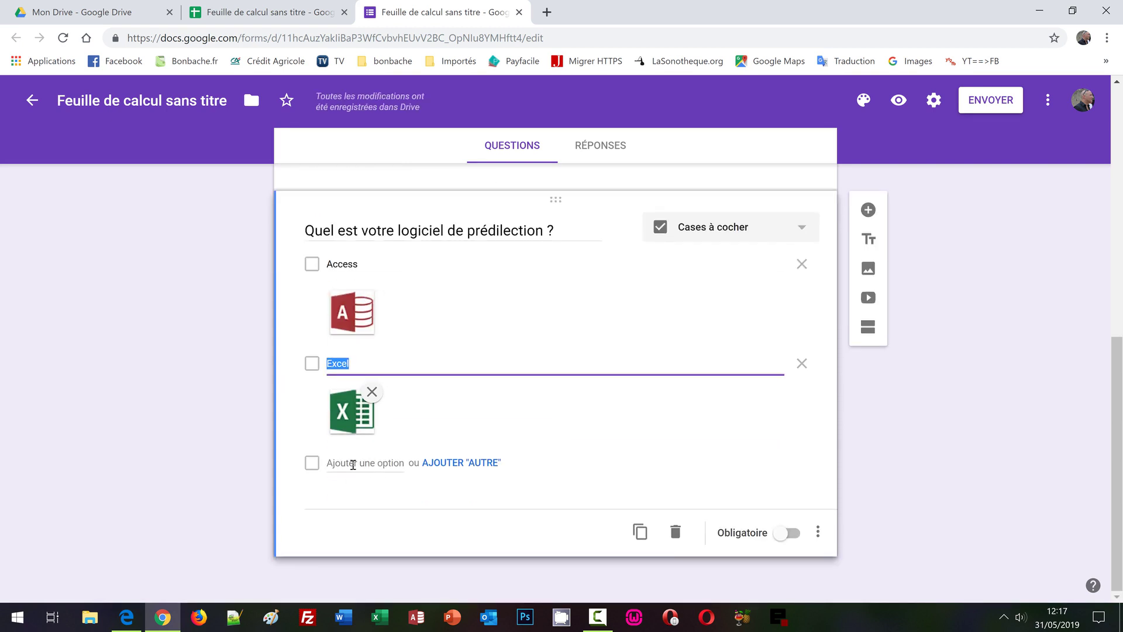
Step: Add a third option named PowerPoint and illustrate it with the image powerpoint.png
left_click(353, 463)
type("Pow")
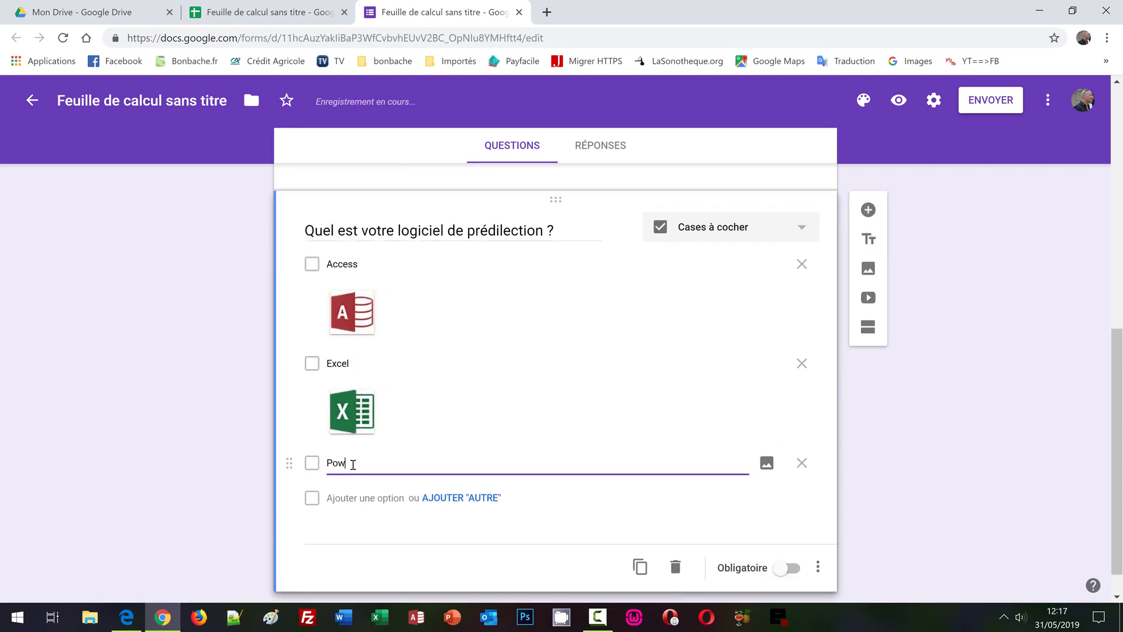
type("erPoint")
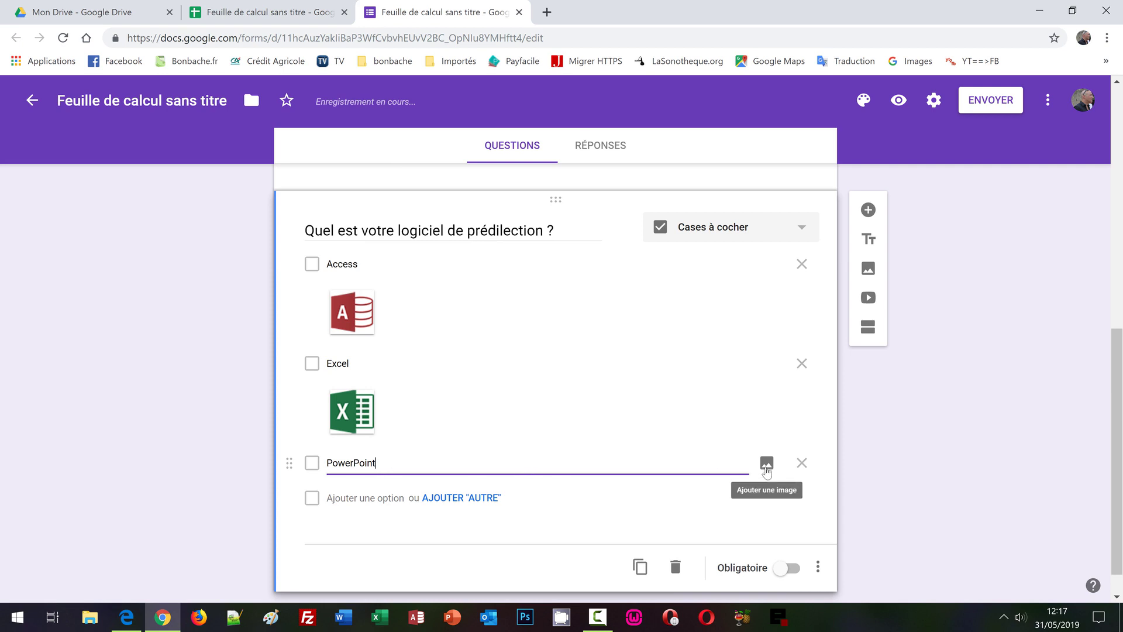
left_click(767, 468)
left_click(590, 377)
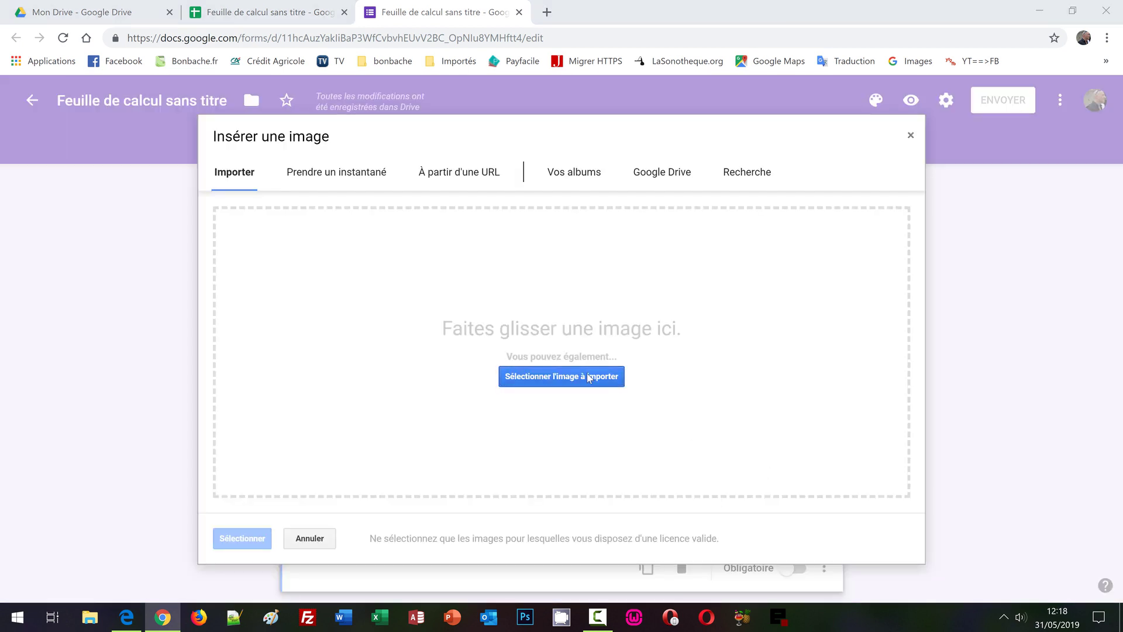
double_click(336, 159)
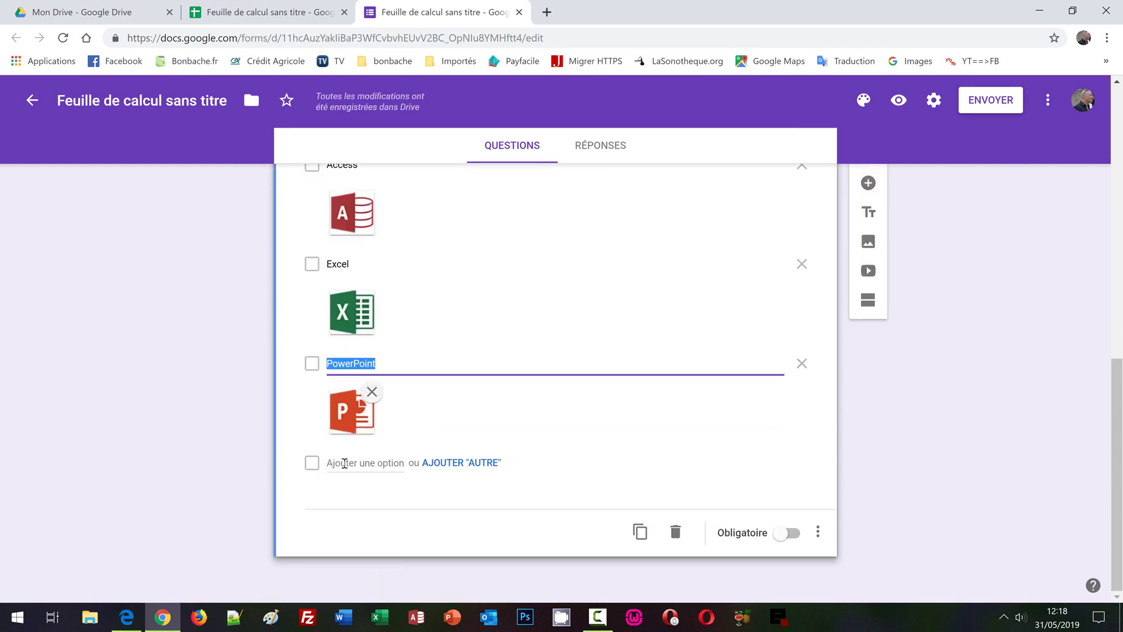
Step: Add a fourth option named Word and illustrate it with the image word.png
left_click(346, 462)
type("Word")
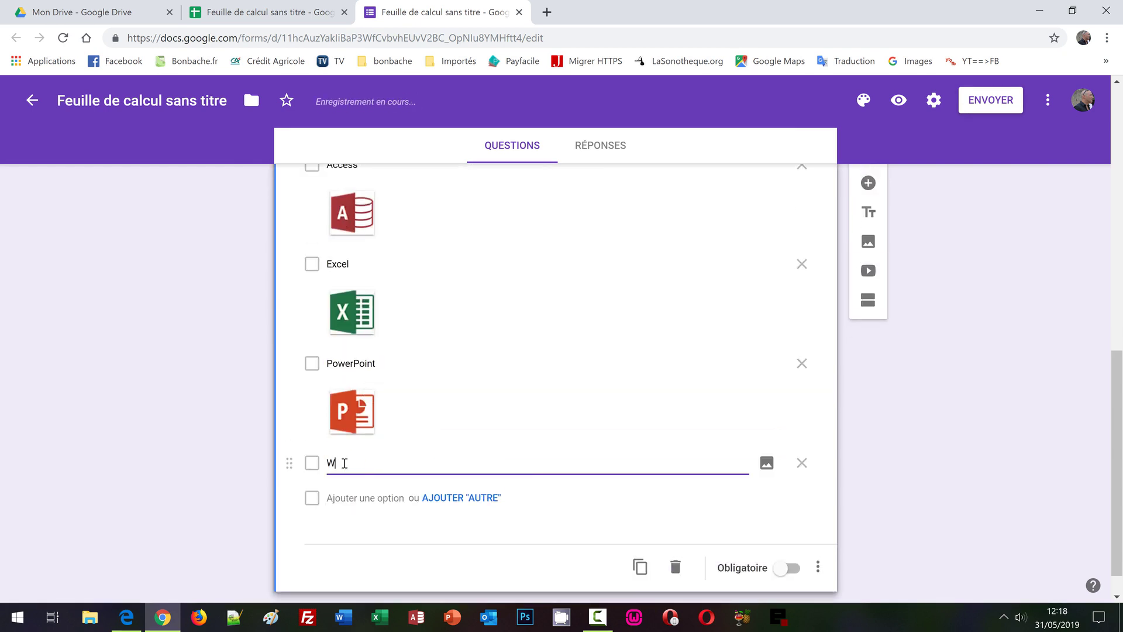
left_click(766, 463)
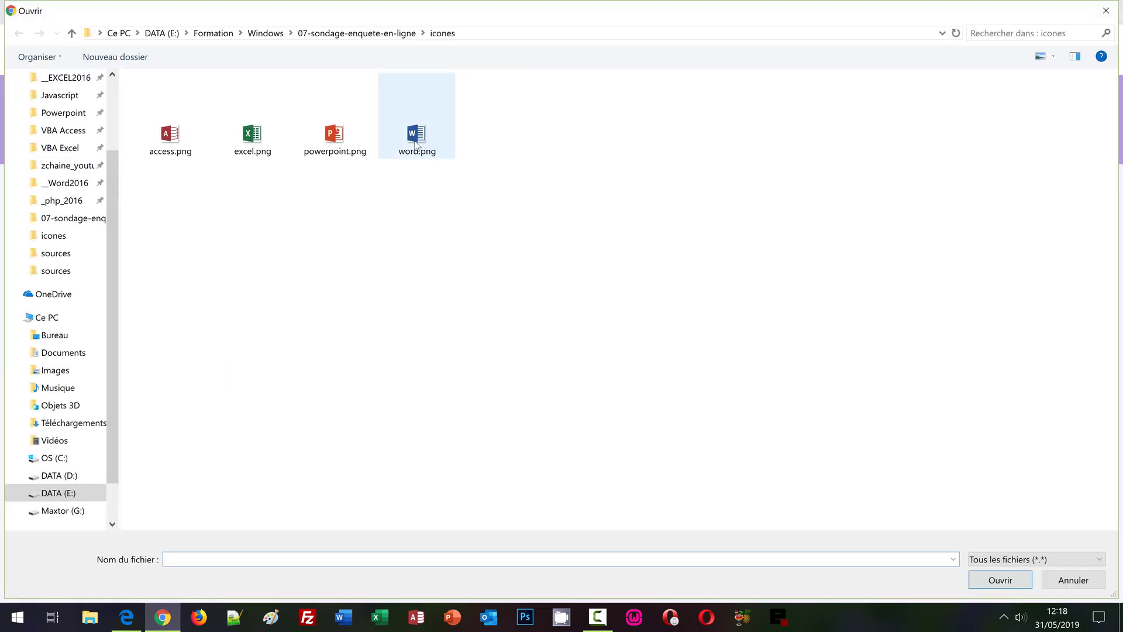
double_click(419, 140)
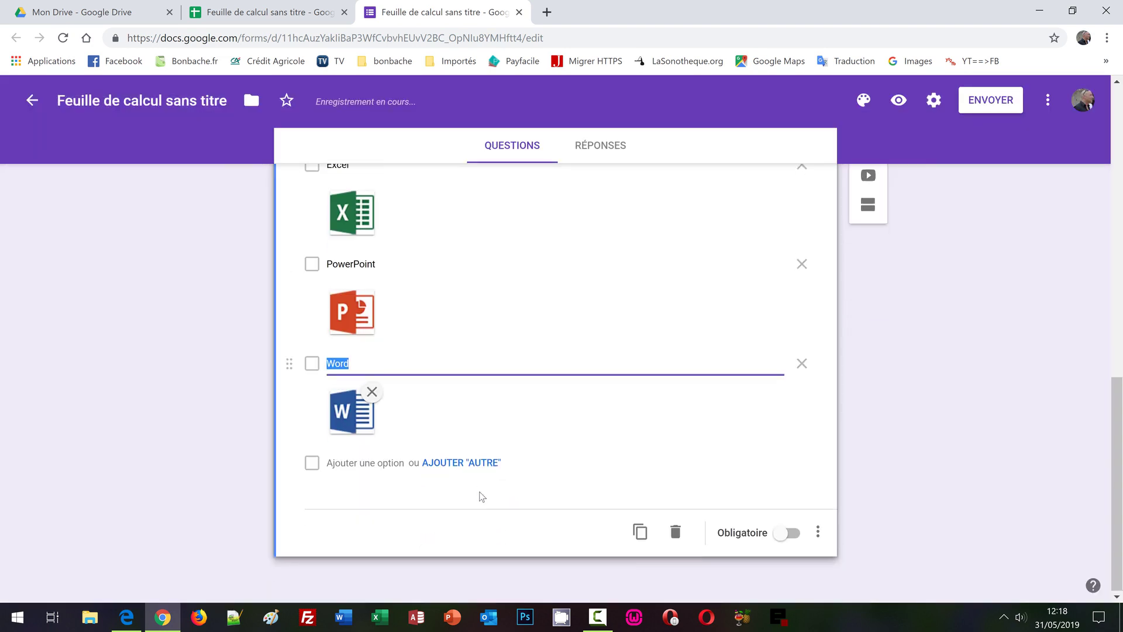
Step: Add a last option named Autre without an image and make the software question mandatory
left_click(367, 462)
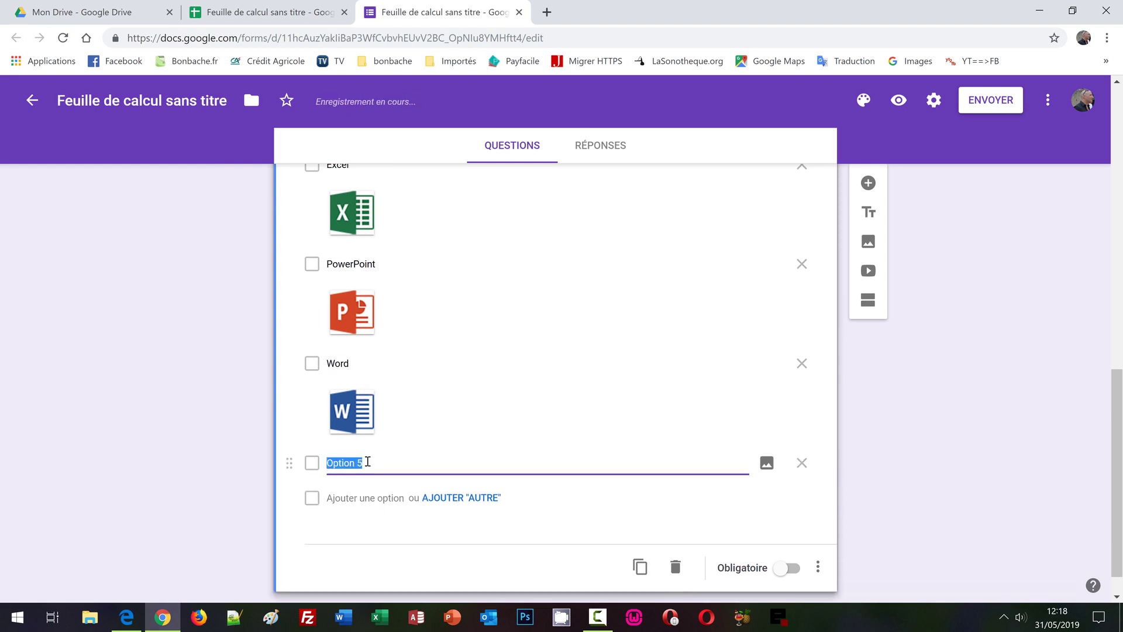
type("Autre")
left_click(940, 485)
scroll(936, 503, "down", 1)
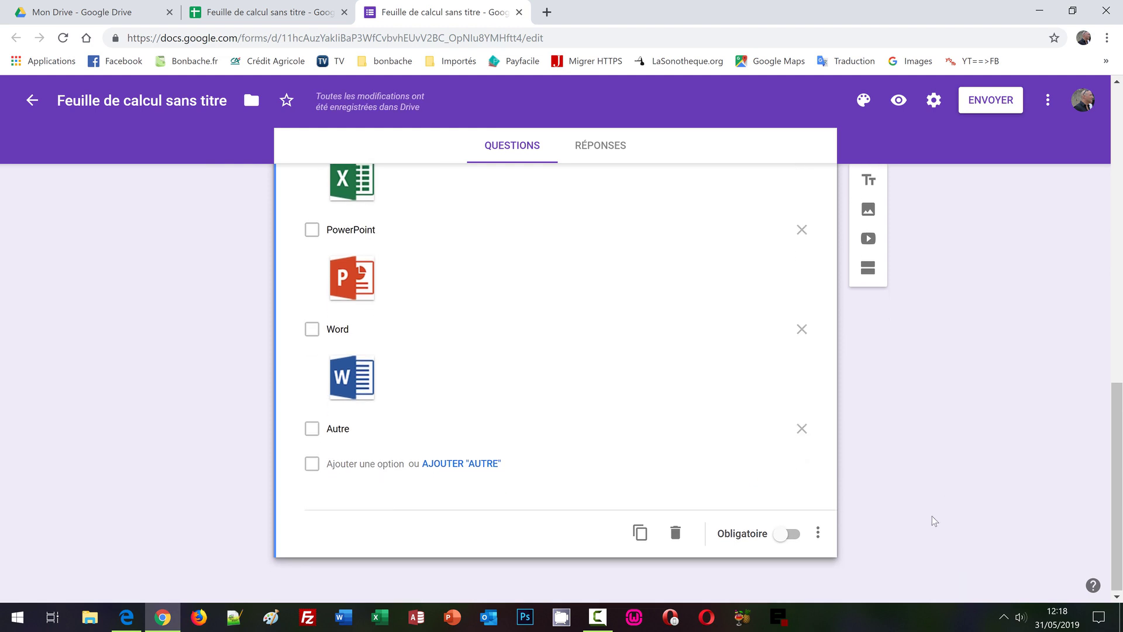
left_click(789, 534)
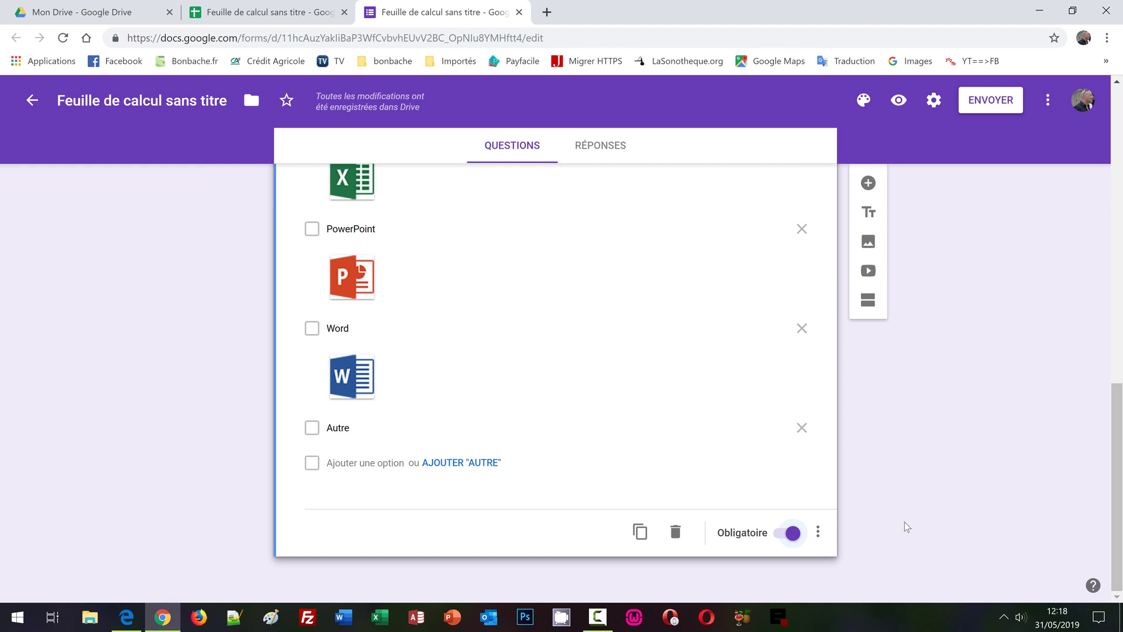
Step: Add a third section to the form and have section 2 lead to page 3 (Section sans titre)
left_click(867, 301)
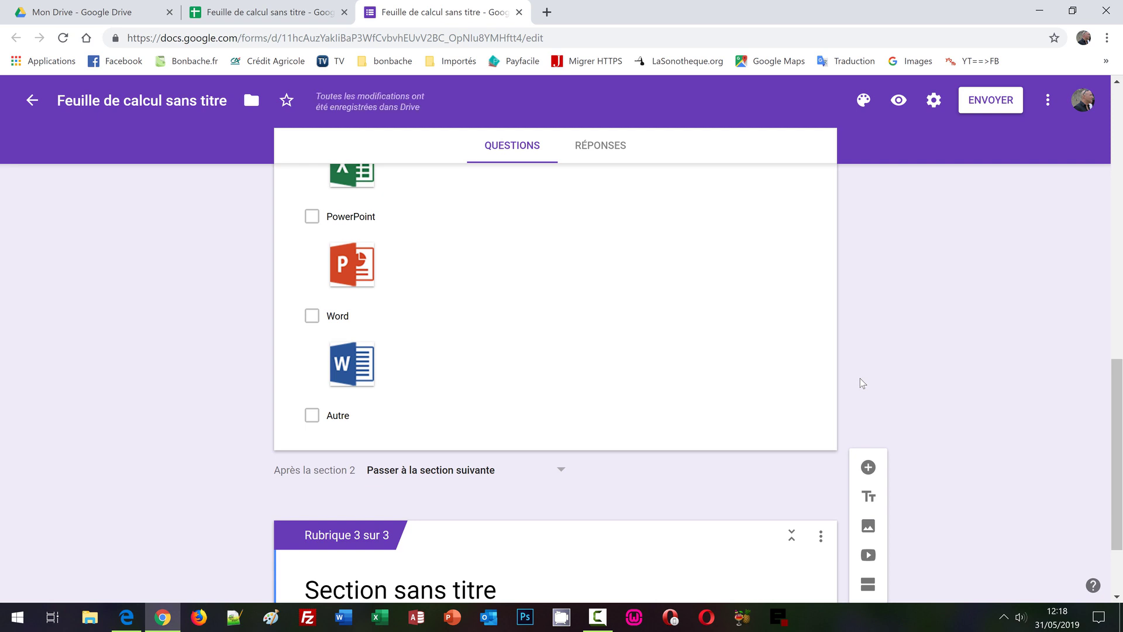
left_click(561, 473)
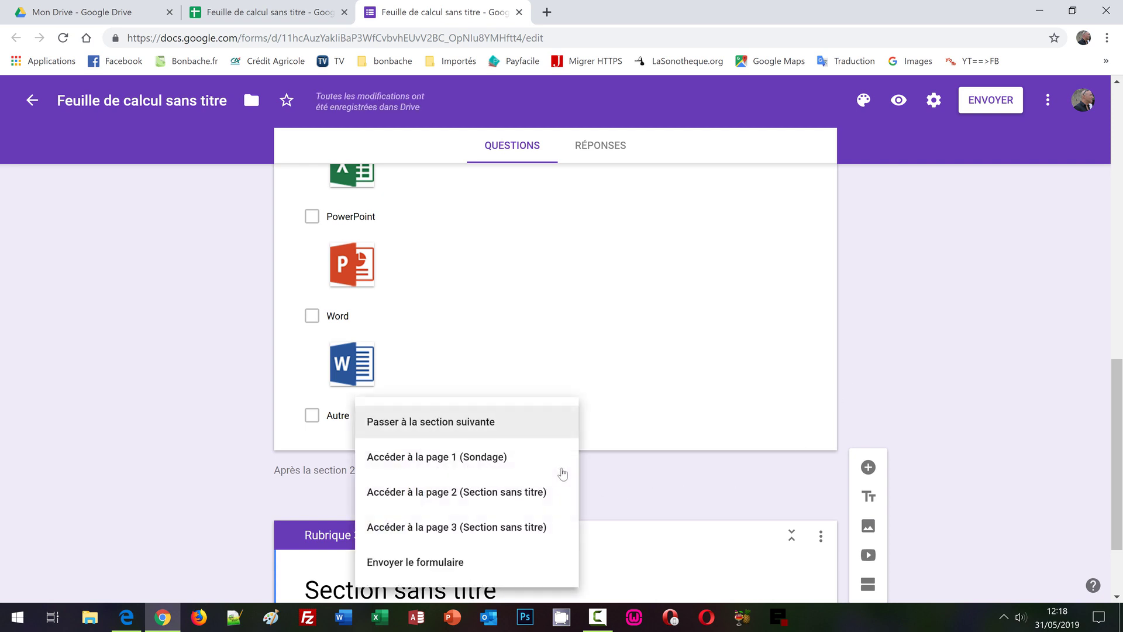
left_click(463, 529)
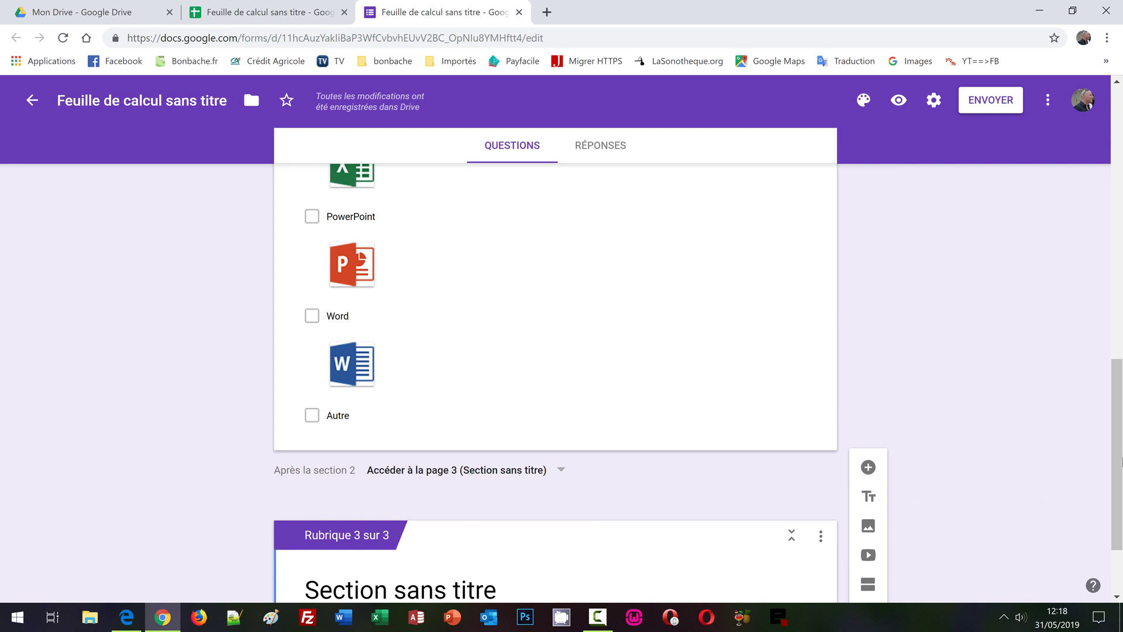
Step: Add a checkbox grid question to section 3 (Grille de cases à cocher) titled "Quel est votre niveau sur ces logiciels ?"
left_click_drag(1121, 462, 1121, 533)
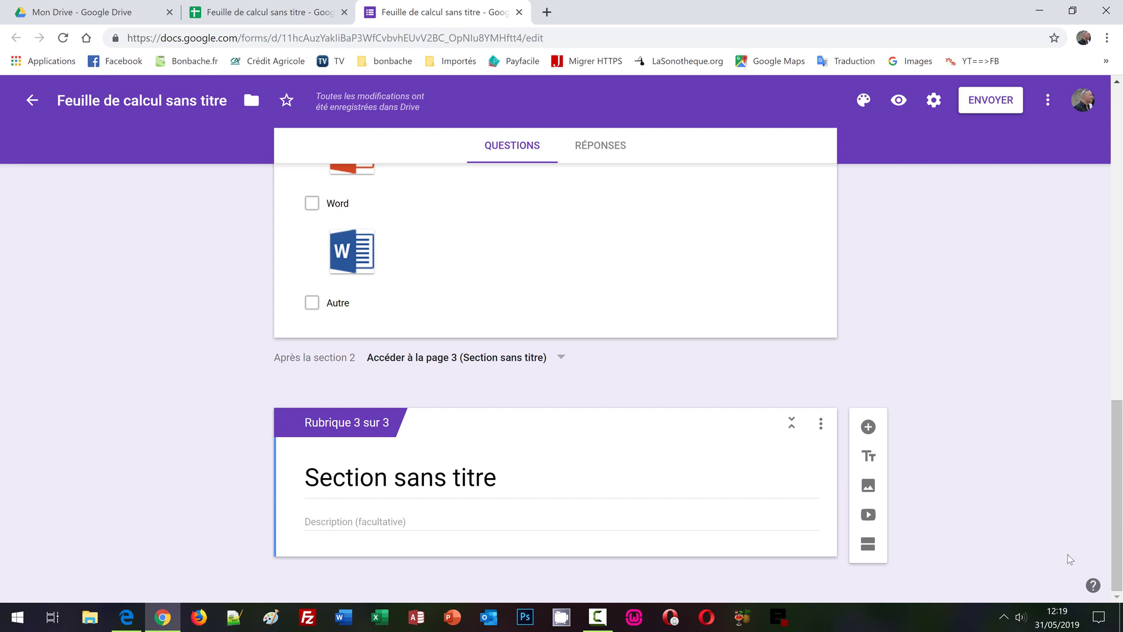
left_click(867, 427)
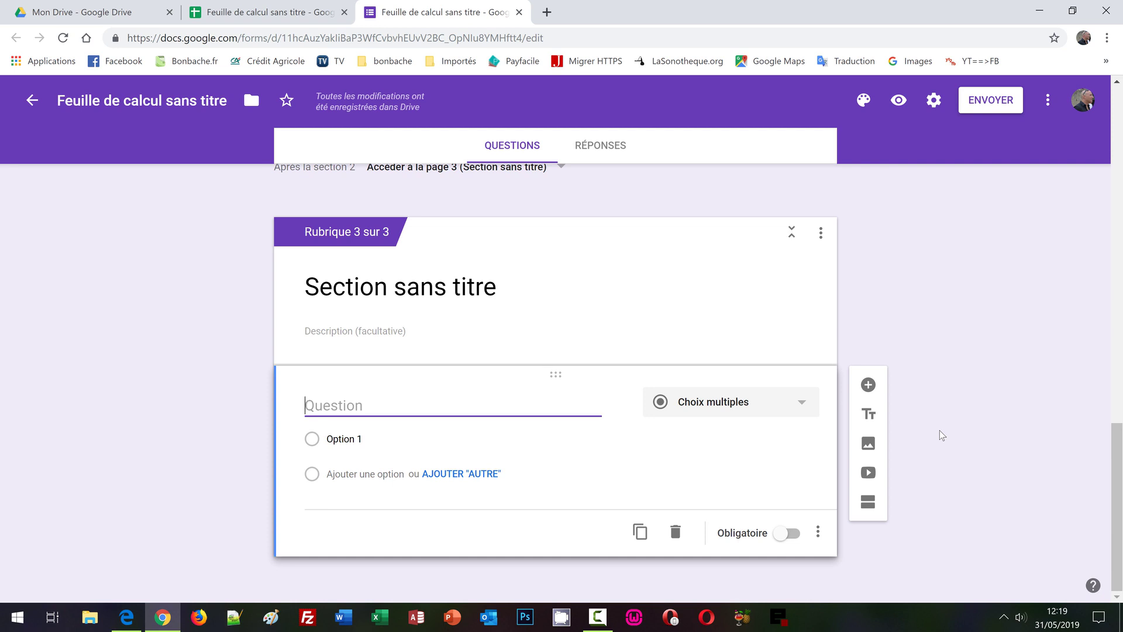
left_click(802, 404)
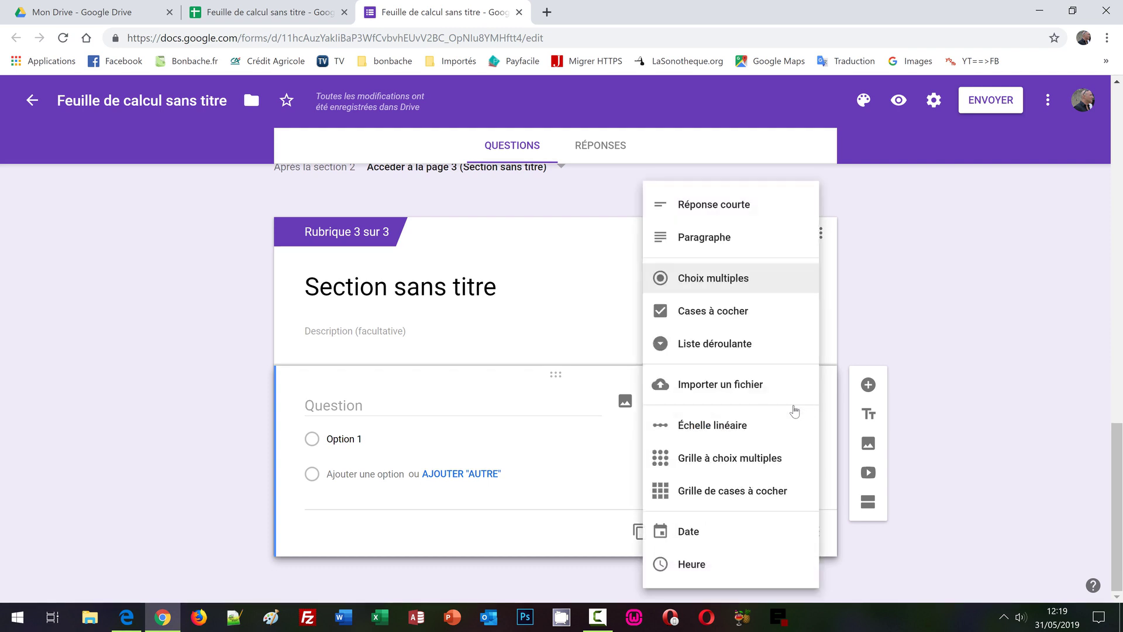
left_click(709, 493)
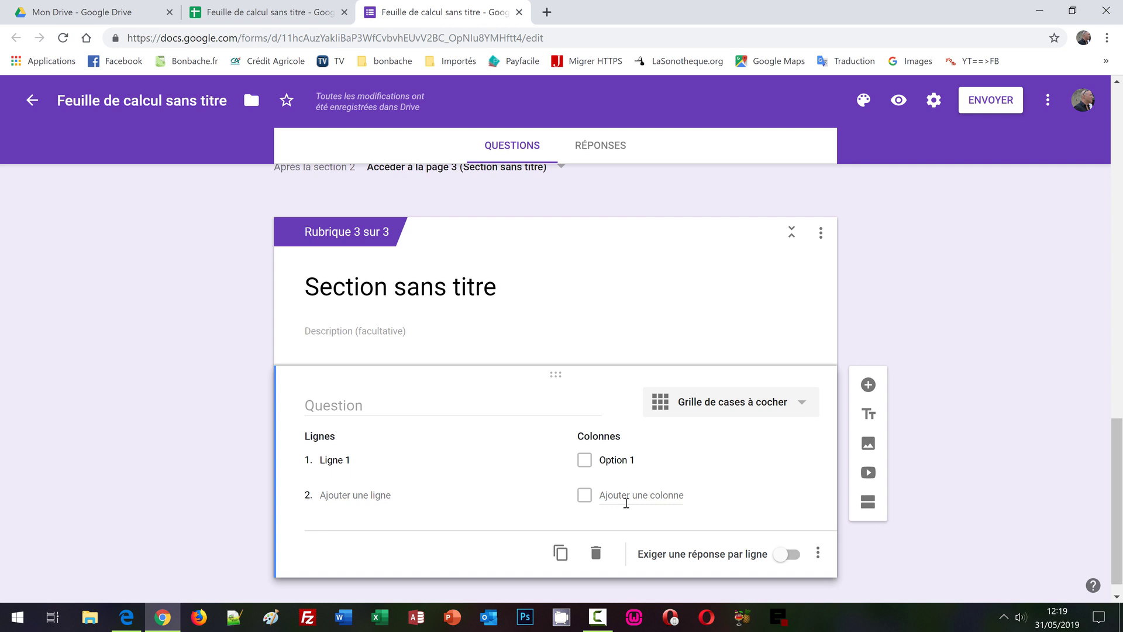
left_click(369, 407)
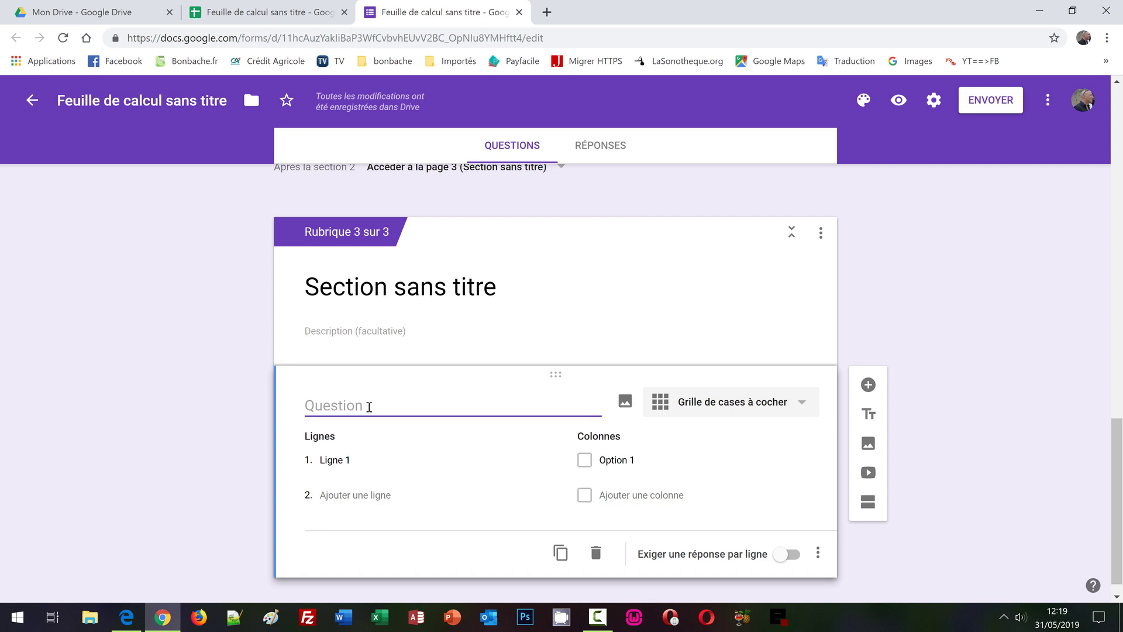
type("Quel est votre nive")
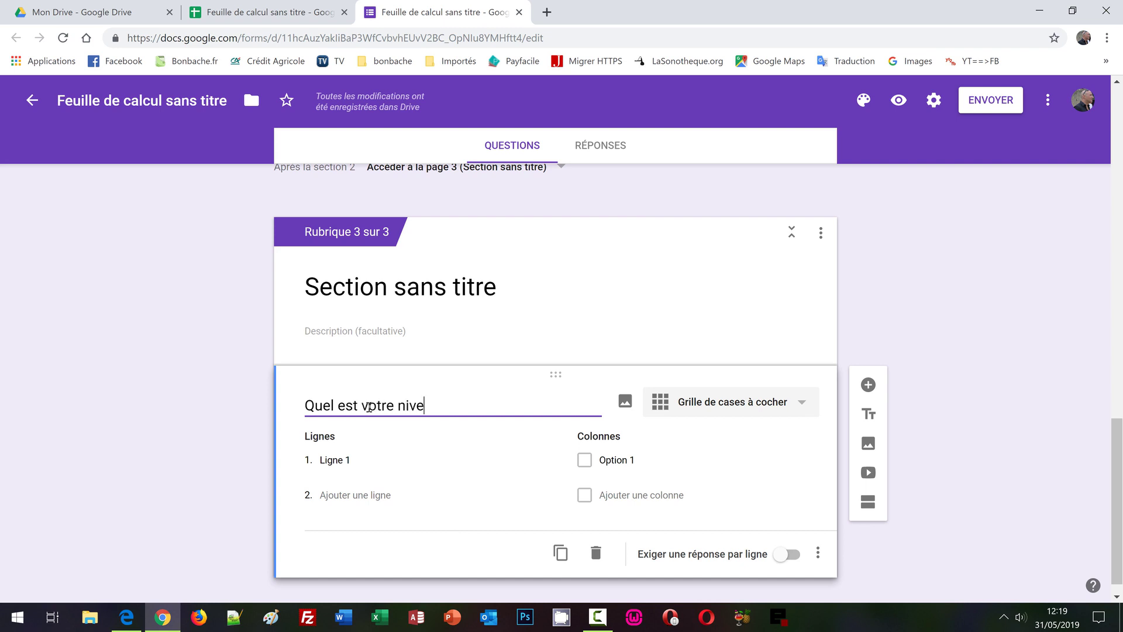
type("au sur ces logiciels ?")
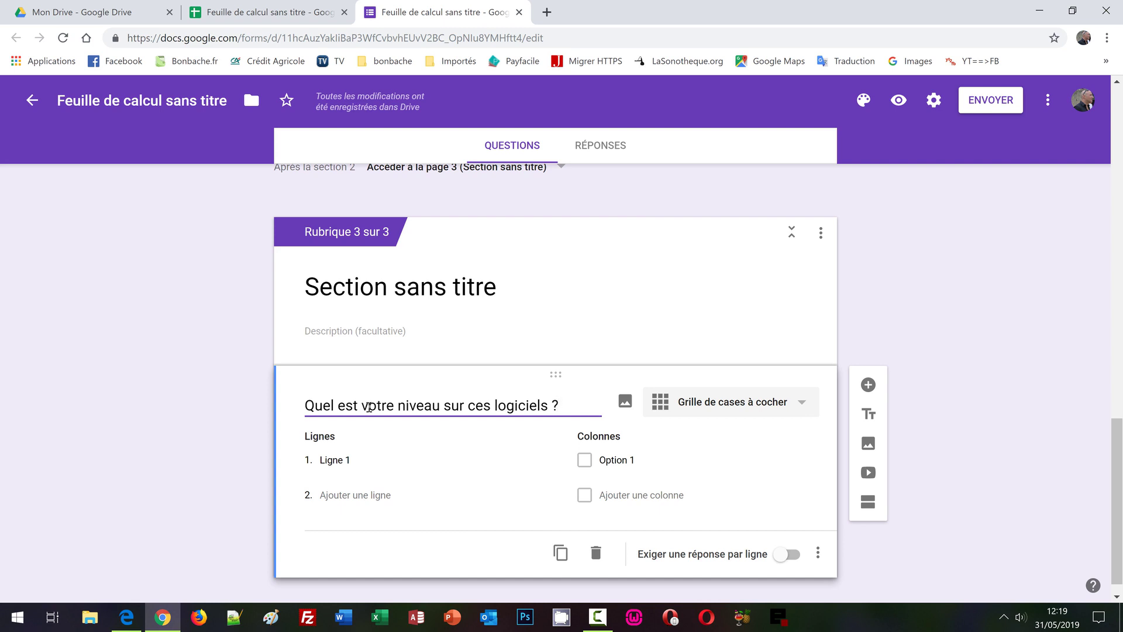
Step: Define the grid's rows as Access, Excel, PowerPoint and Word
left_click(336, 460)
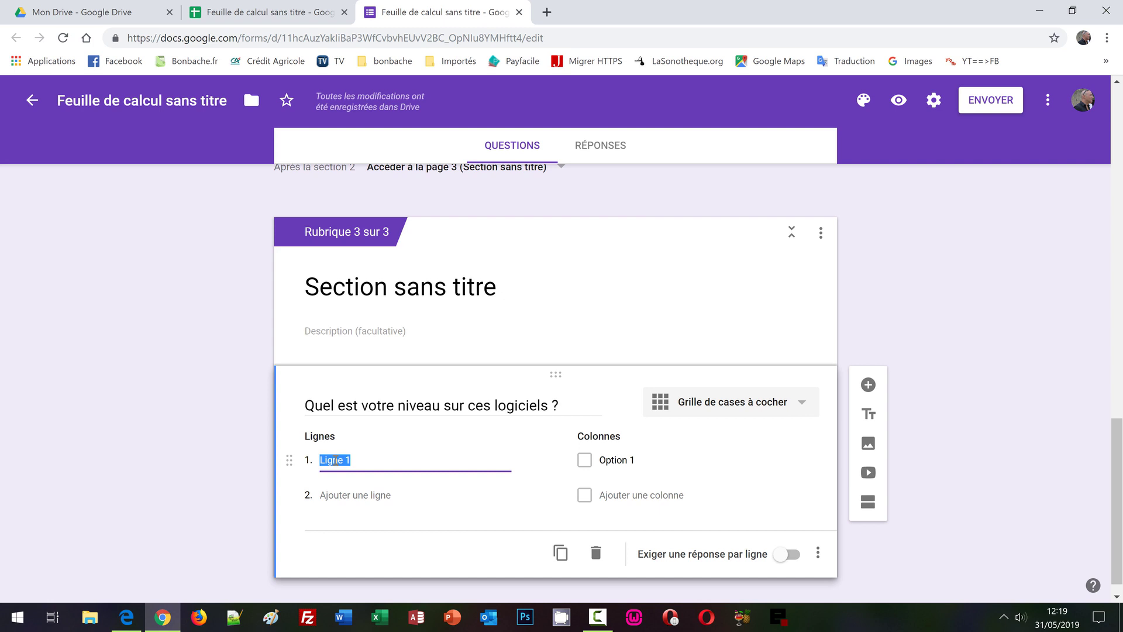
type("Access")
key("Return")
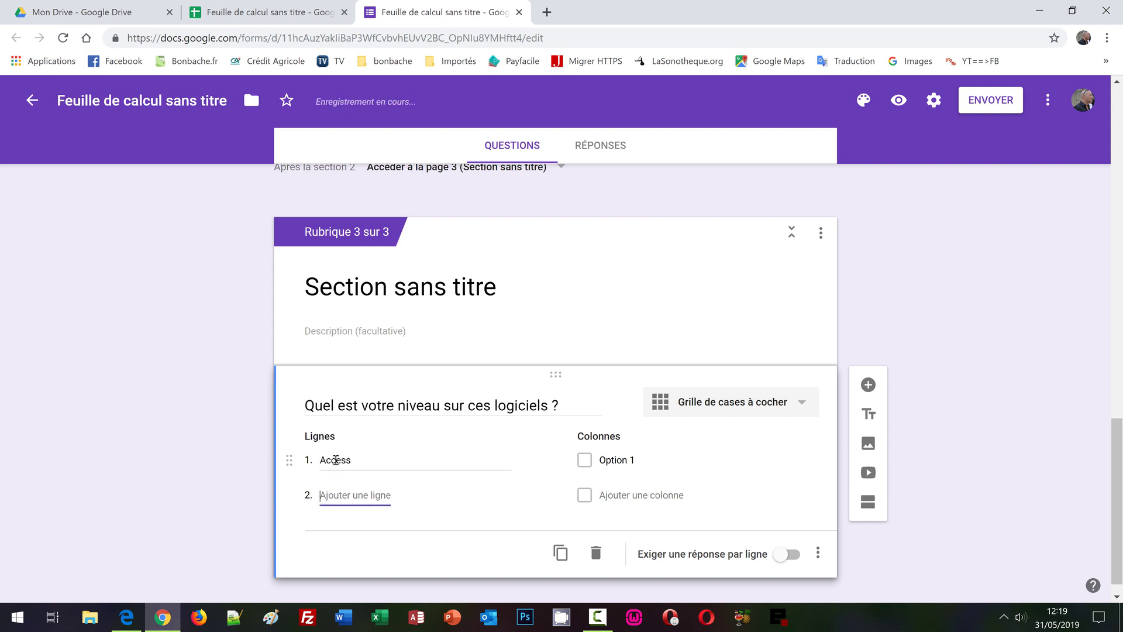
type("Excel")
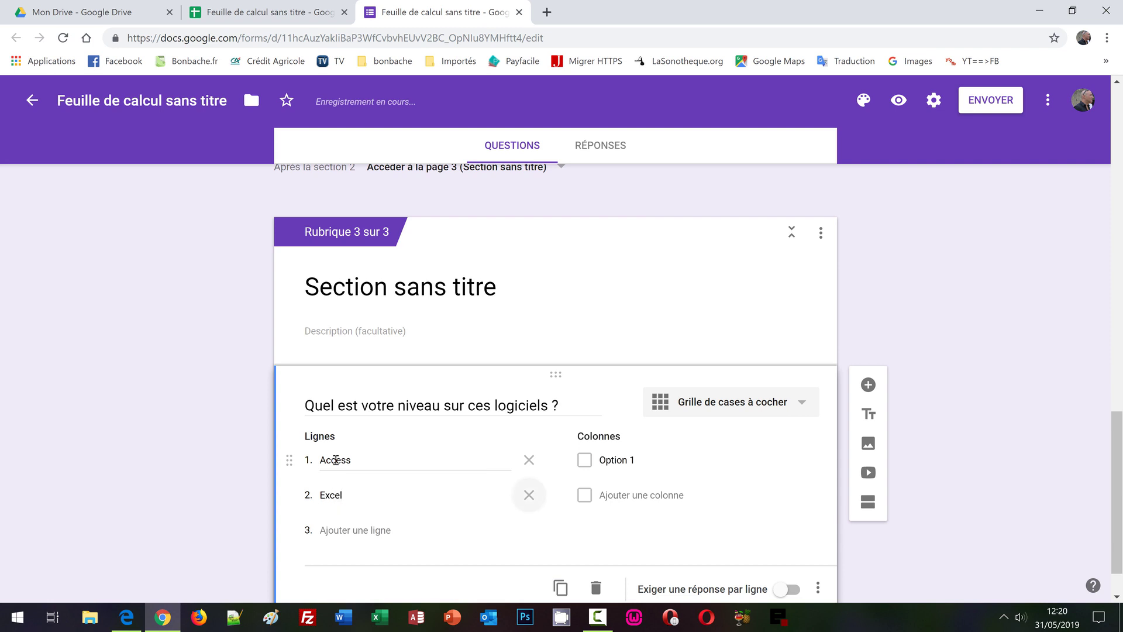
key("Return")
type("Po")
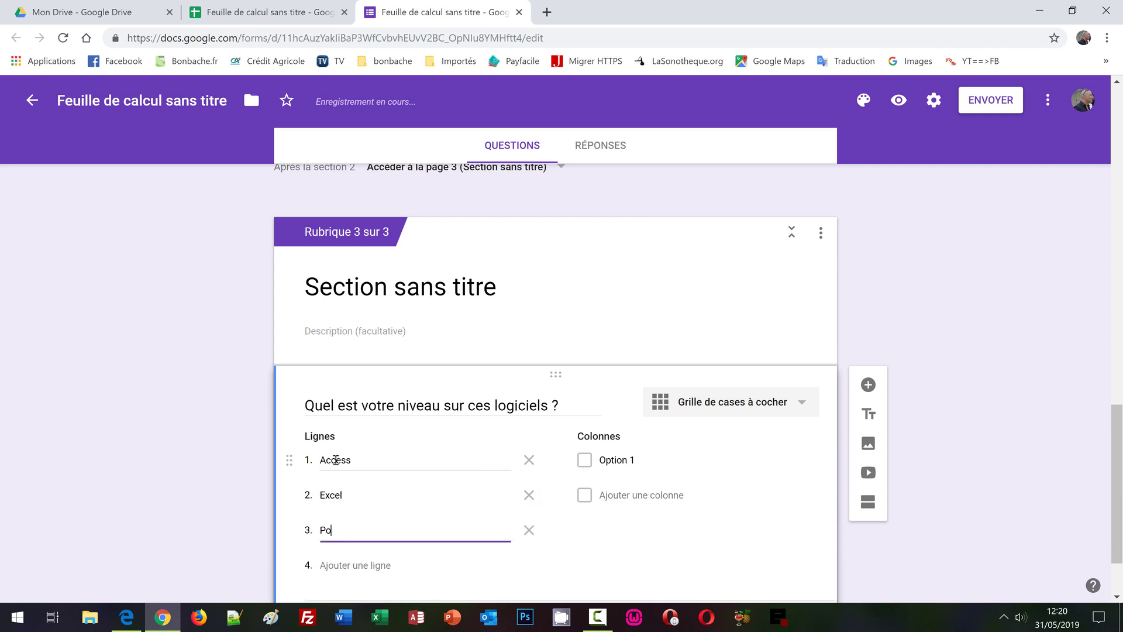
type("werPoint")
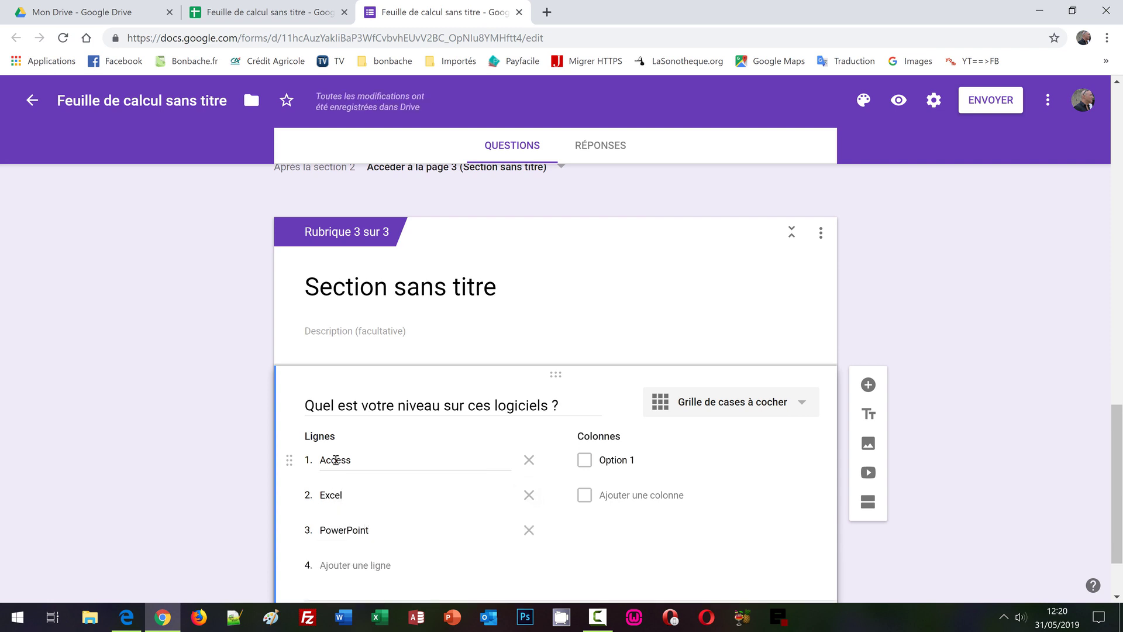
key("Return")
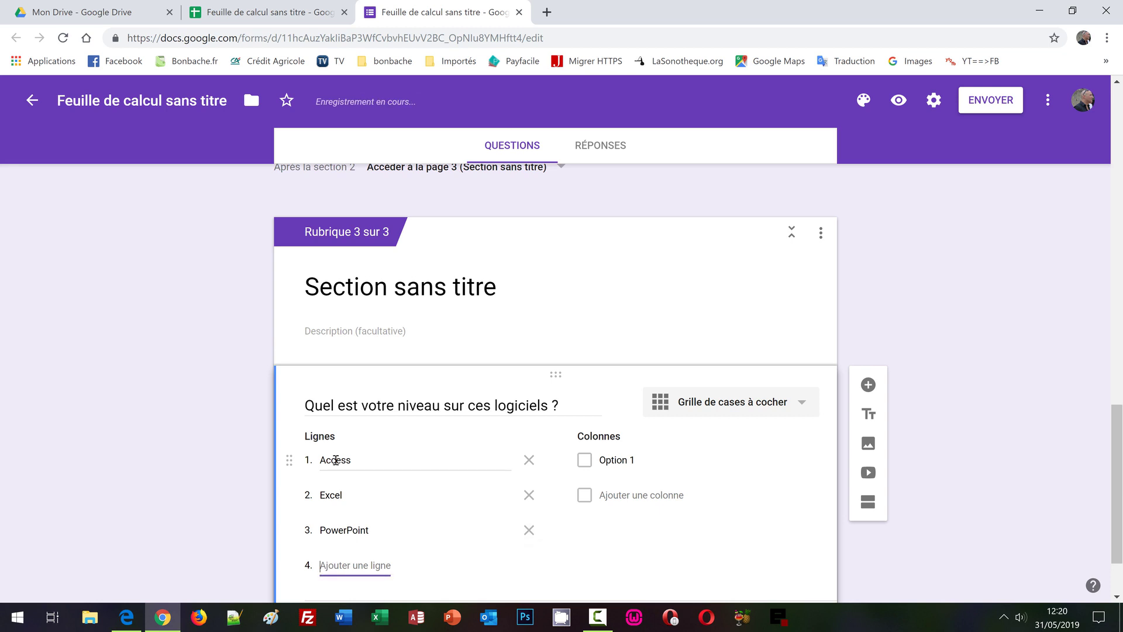
type("Wor")
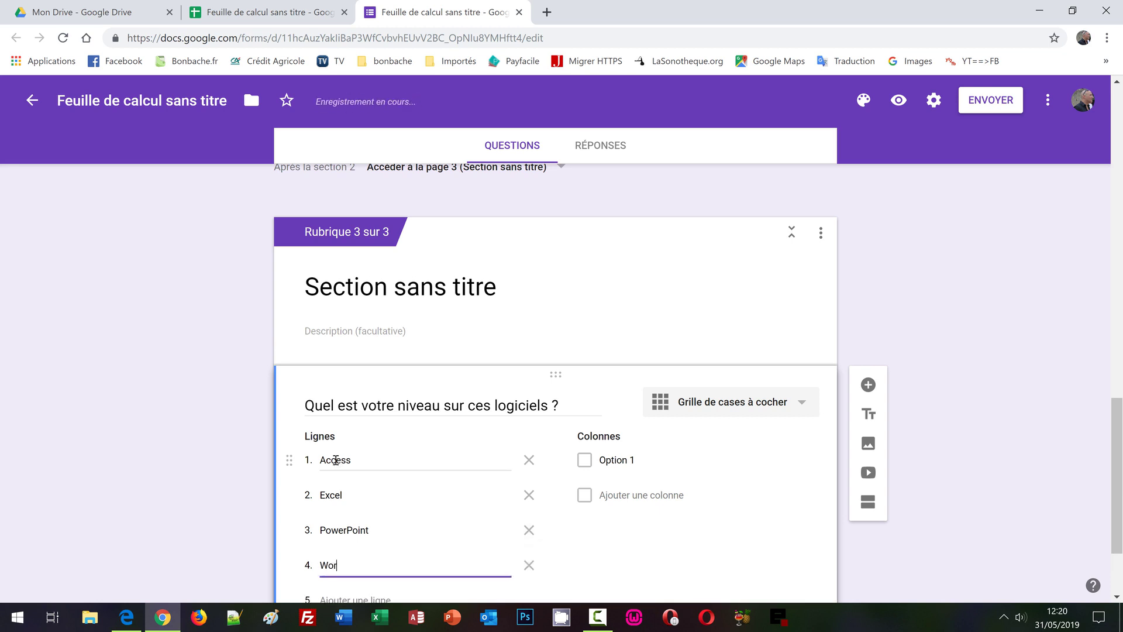
type("d")
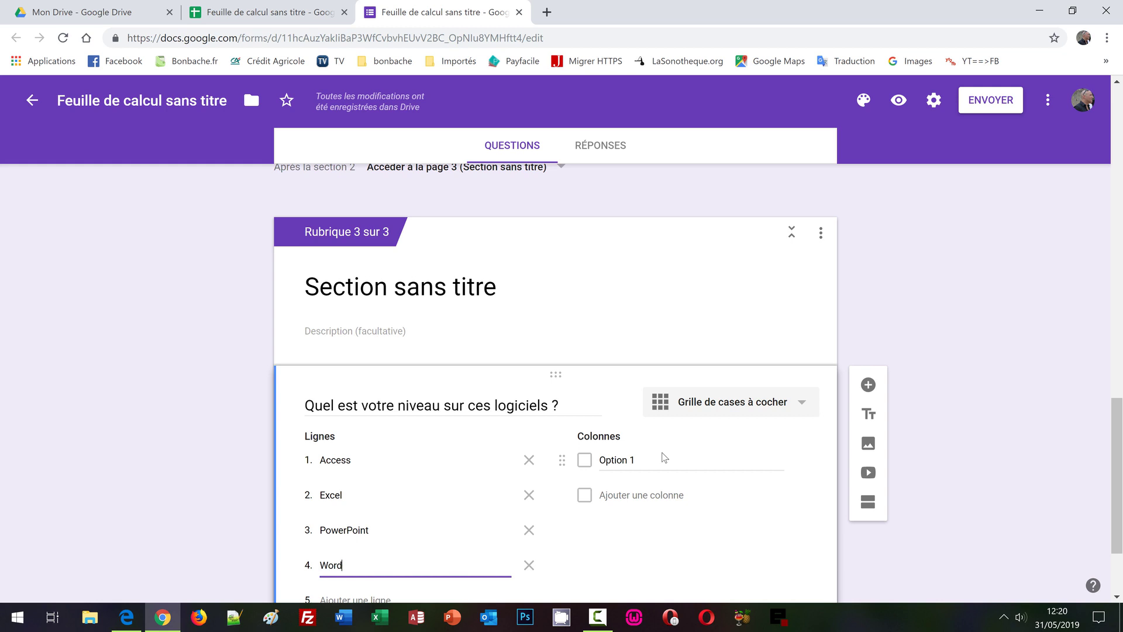
Step: Define the grid's columns as Expert, Intermédiaire and Débutant
left_click(646, 464)
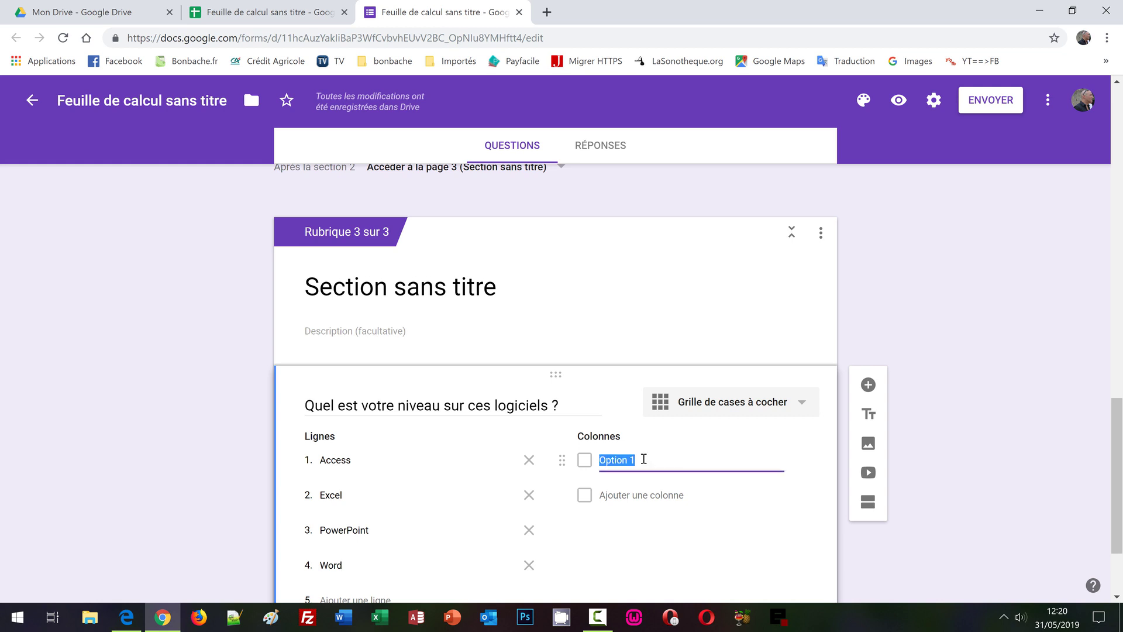
type("Expert")
key("Return")
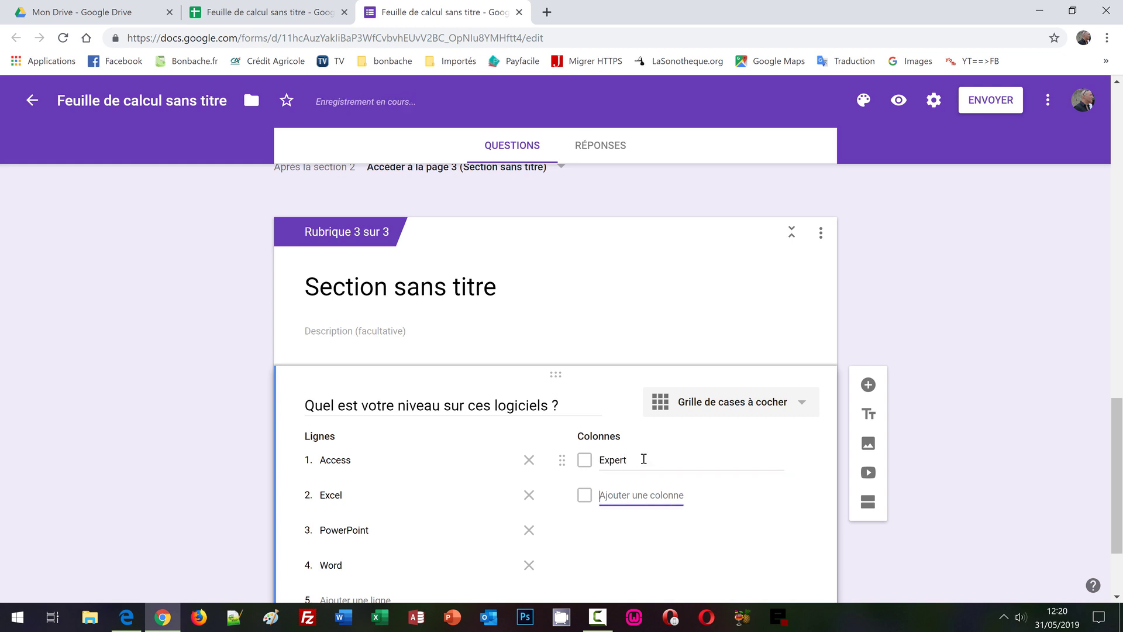
type("Intermédiairze")
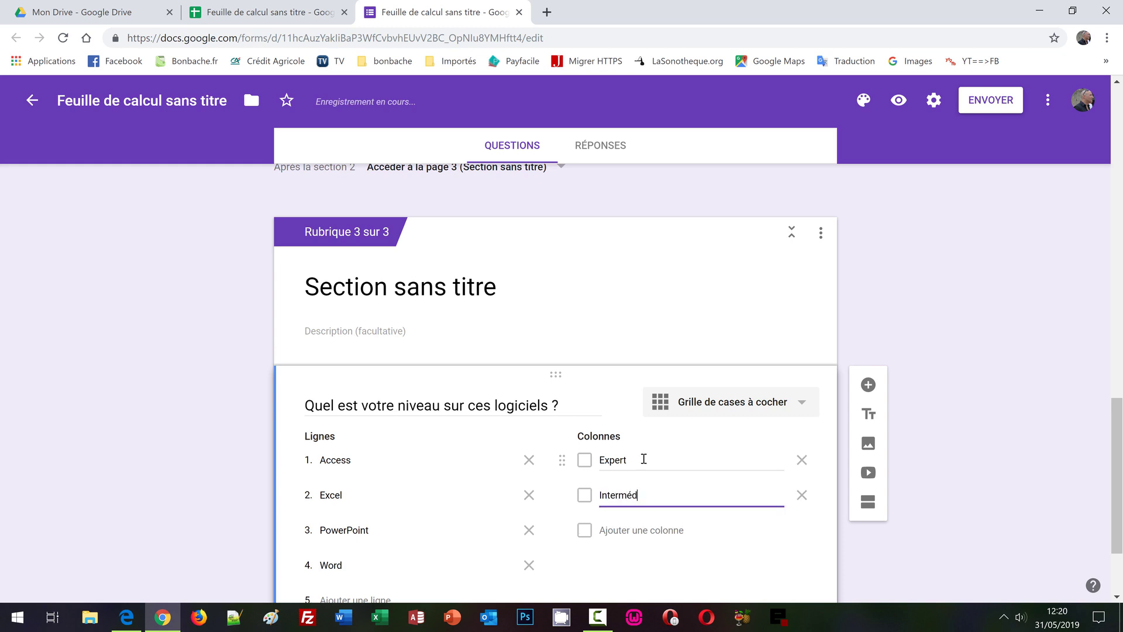
key("BackSpace")
key("BackSpace")
type("e")
key("Return")
type("D")
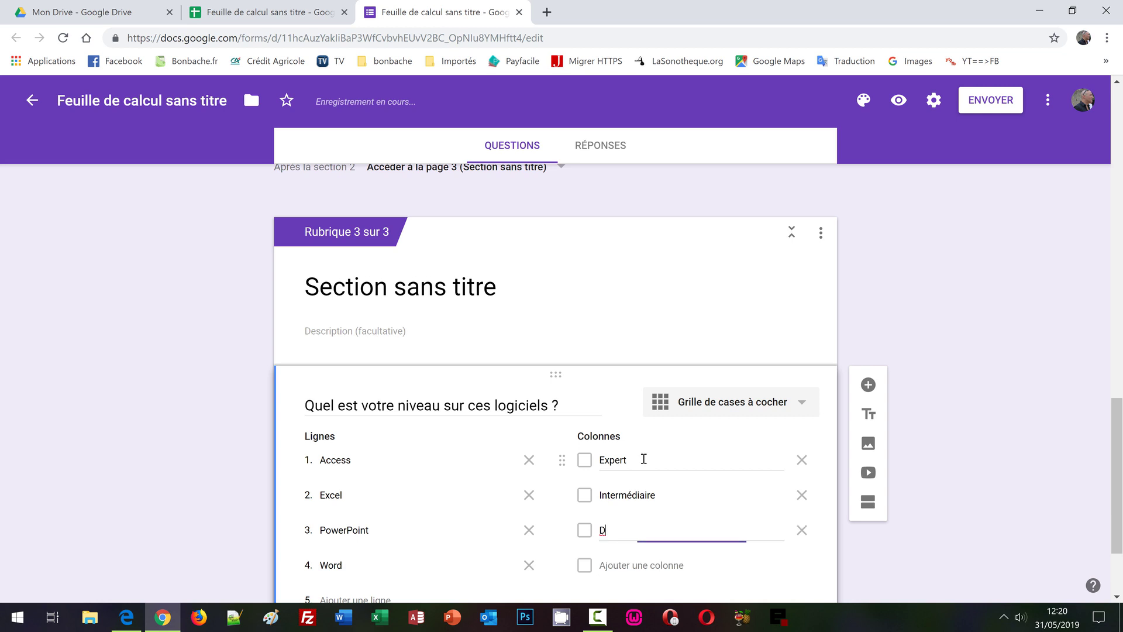
type("ébutant")
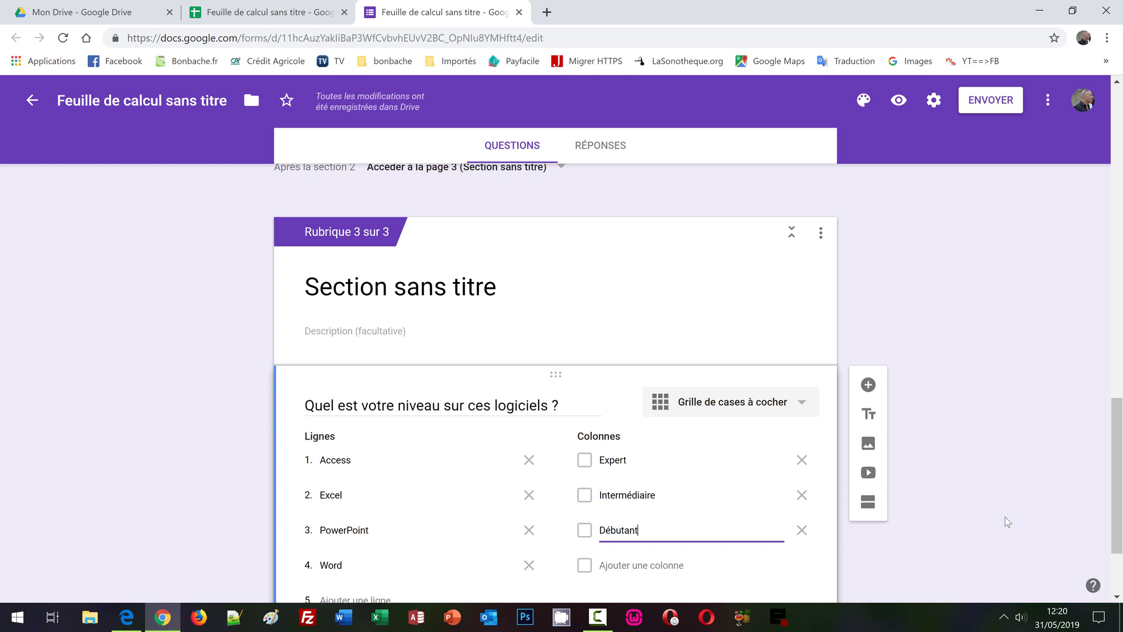
Step: Require a response for each row of the software level grid
left_click(1022, 497)
scroll(993, 419, "down", 2)
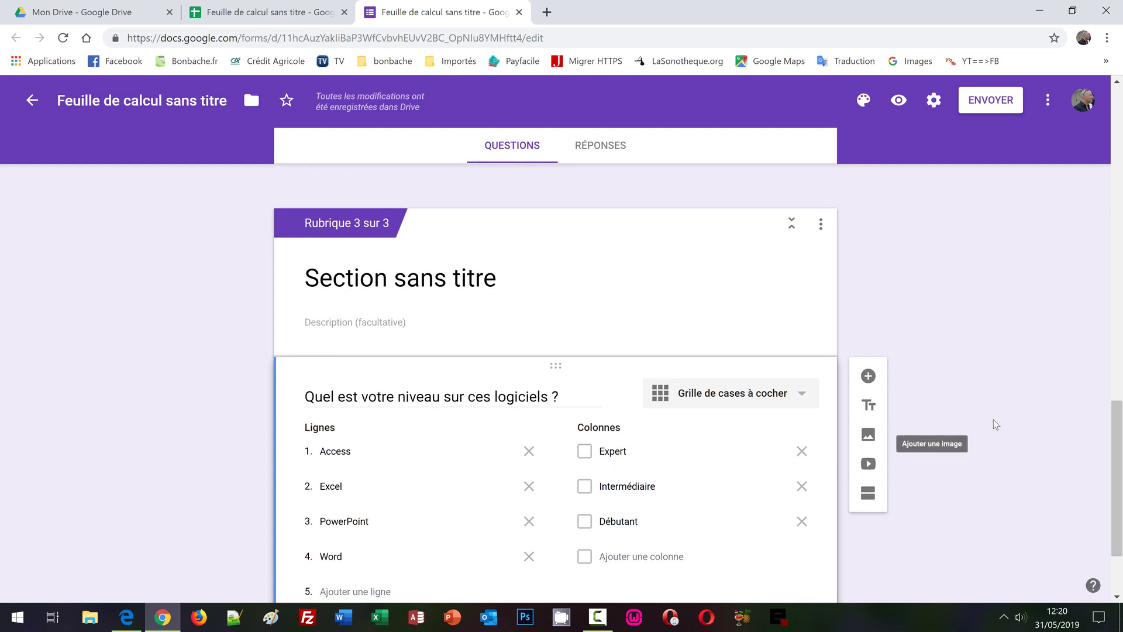
left_click(789, 535)
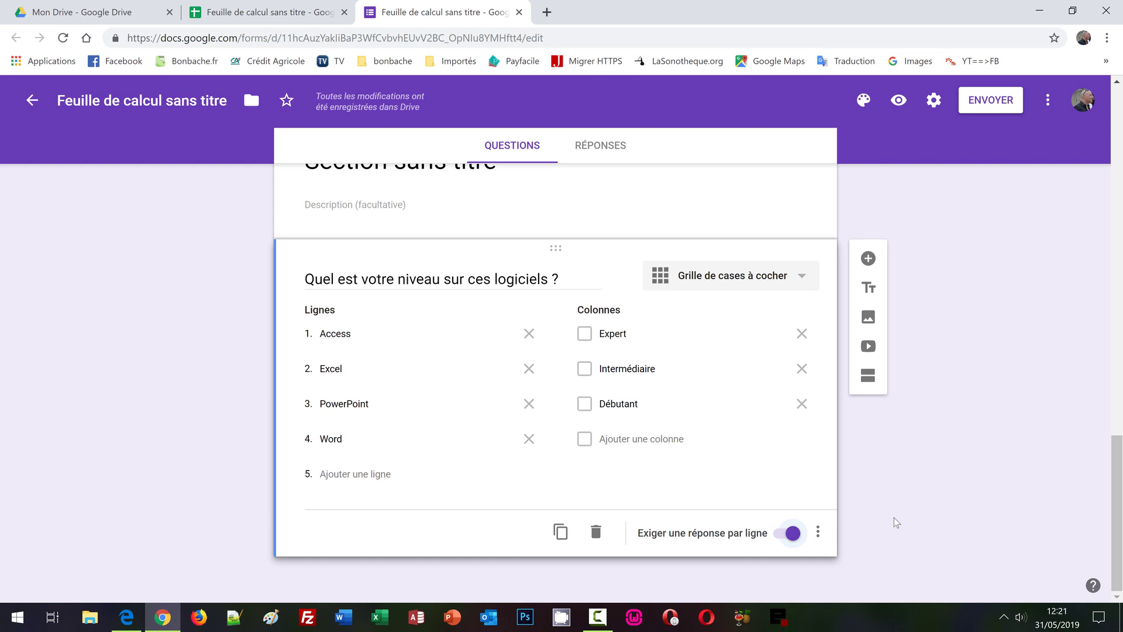
Step: Add a fourth section to the form and have section 3 lead to page 4 (Section sans titre)
left_click(872, 394)
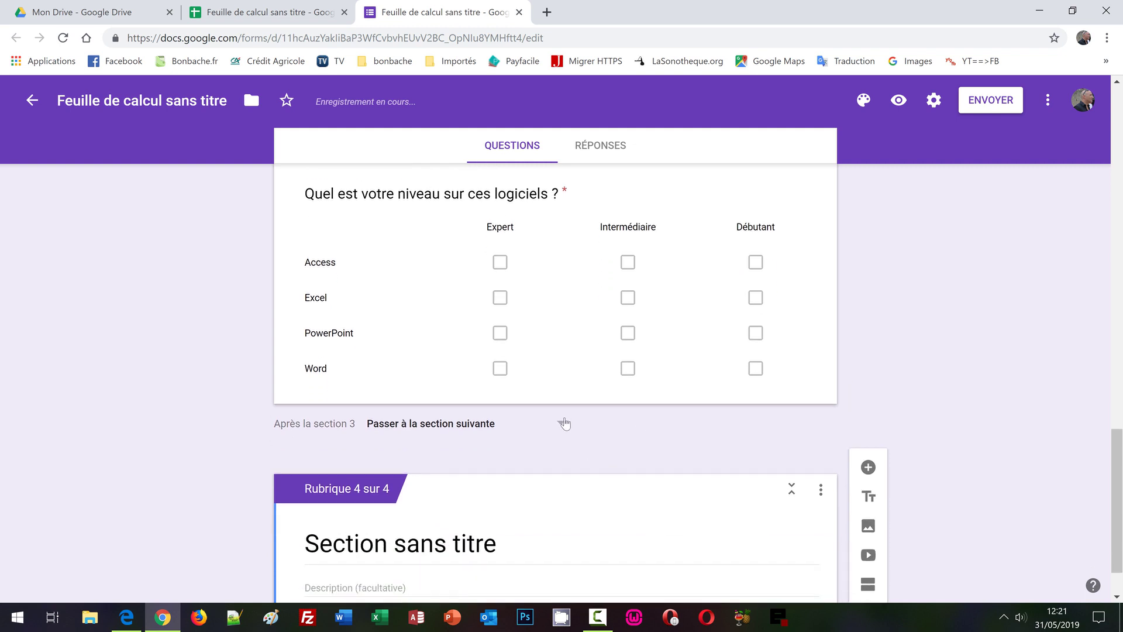
left_click(564, 424)
left_click(497, 529)
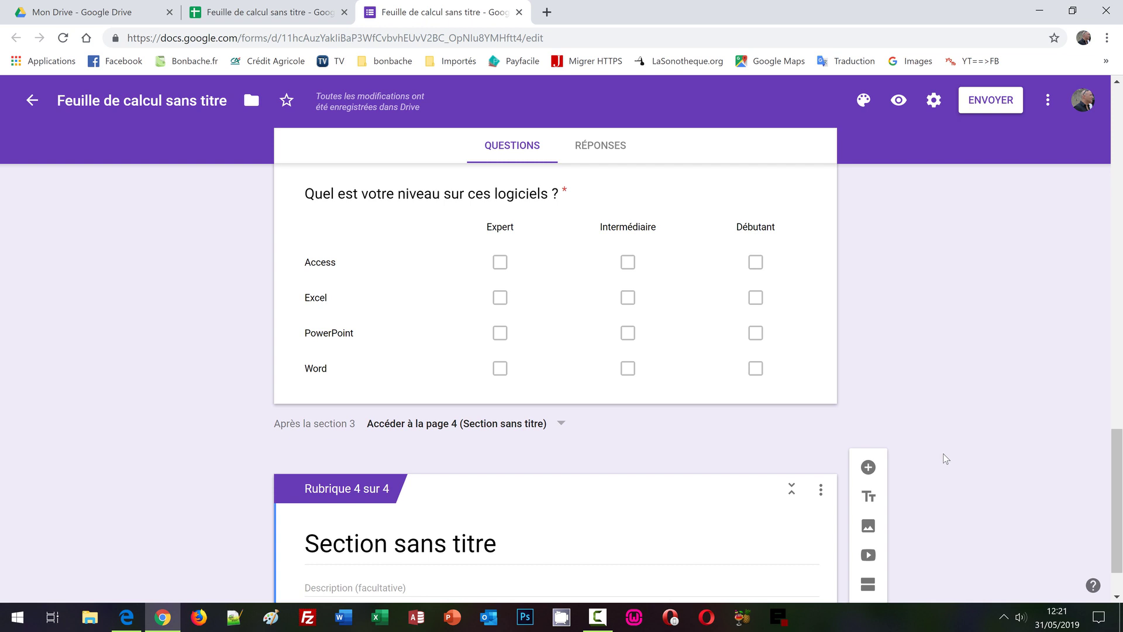
Step: Add a question titled "Le langage VBA s'utilise avec :" to section 4, keeping the Choix multiples type
left_click(868, 467)
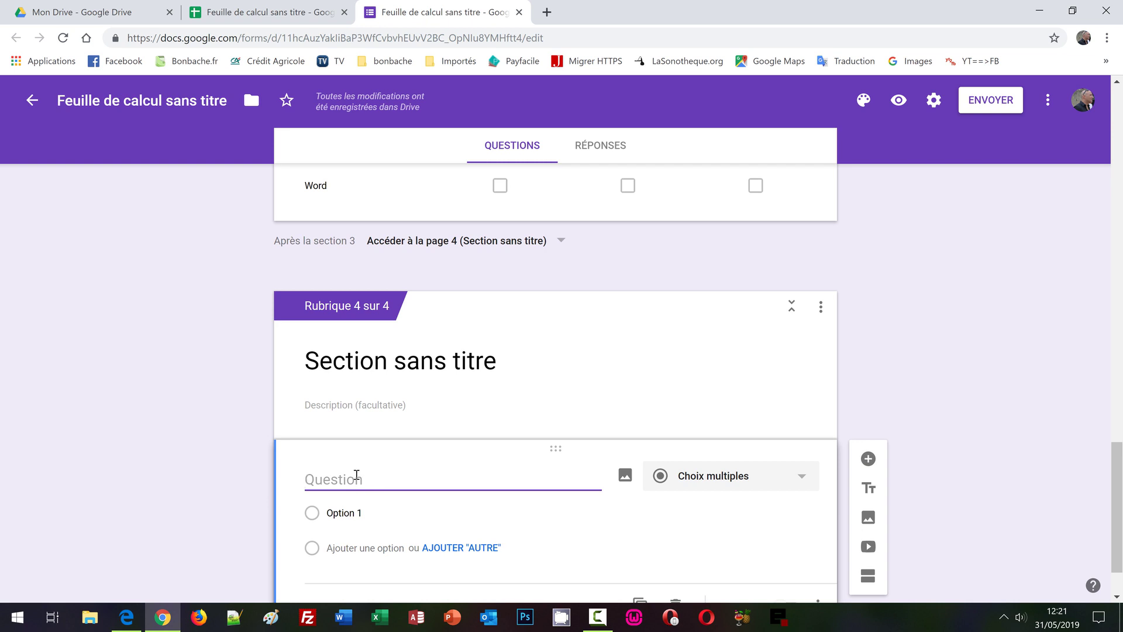
type("Le langage V")
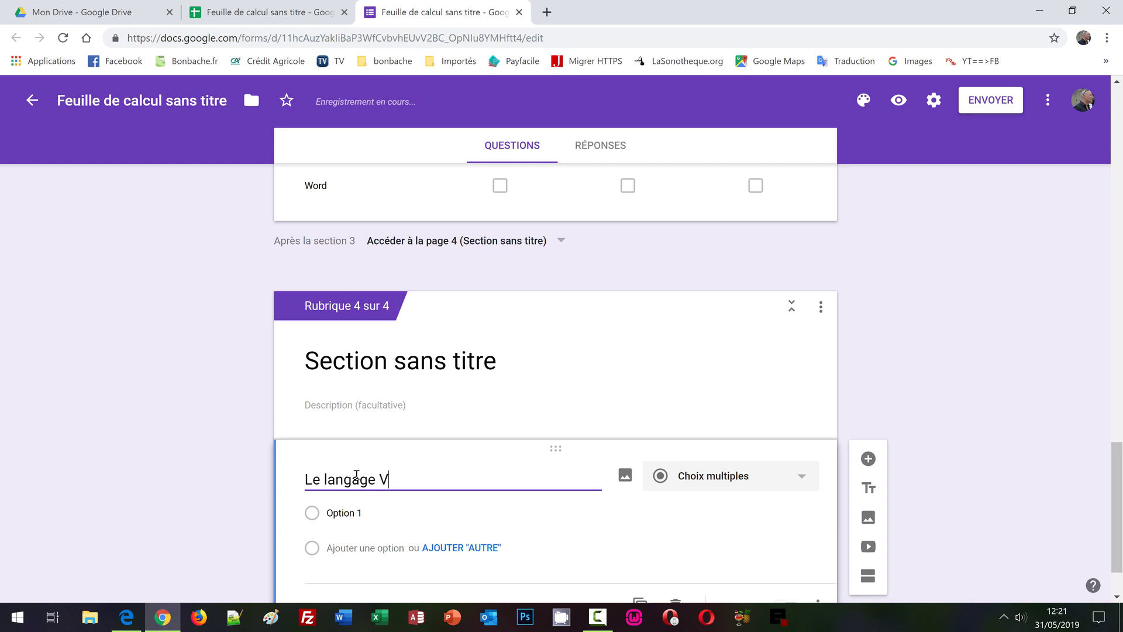
type("BA s'u")
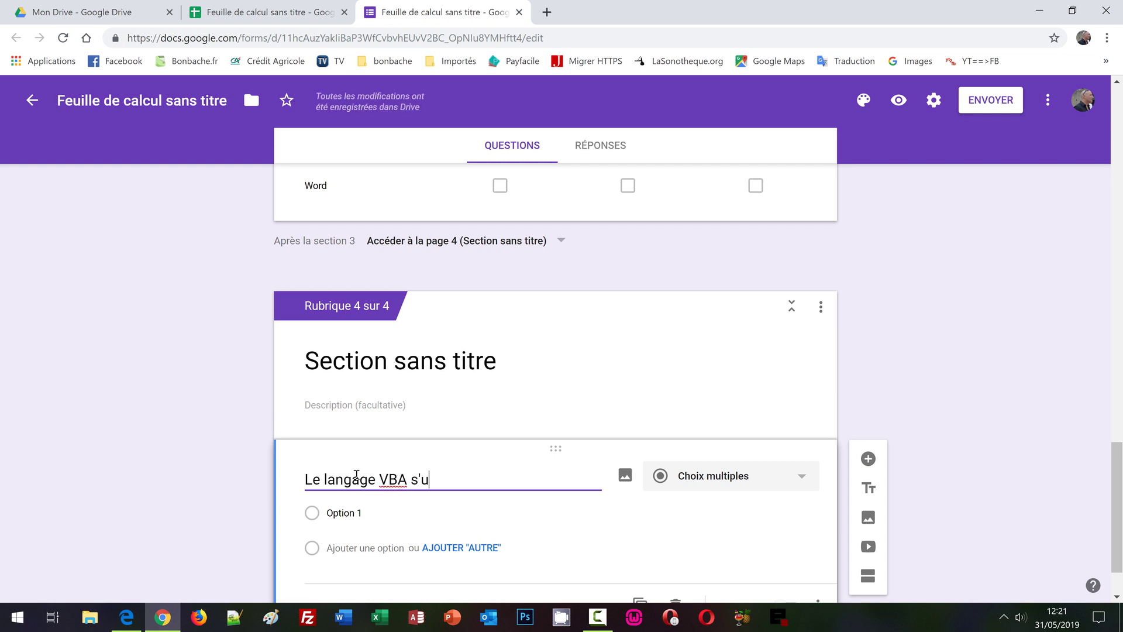
type("tilise")
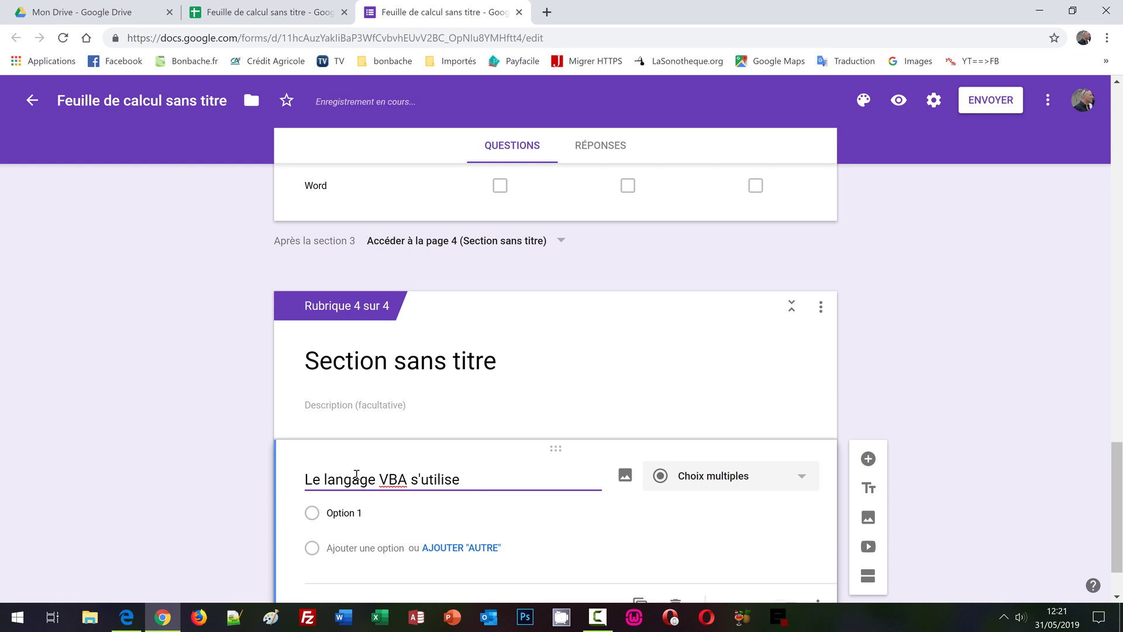
type(" av")
key("BackSpace")
type("avec :")
left_click(805, 483)
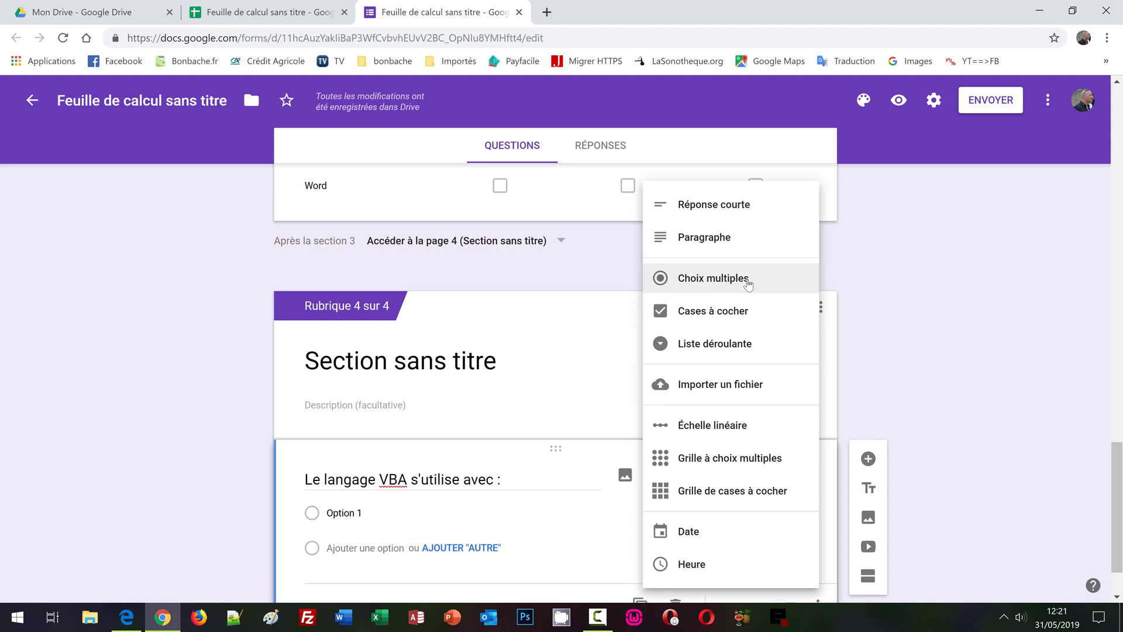
left_click(1029, 421)
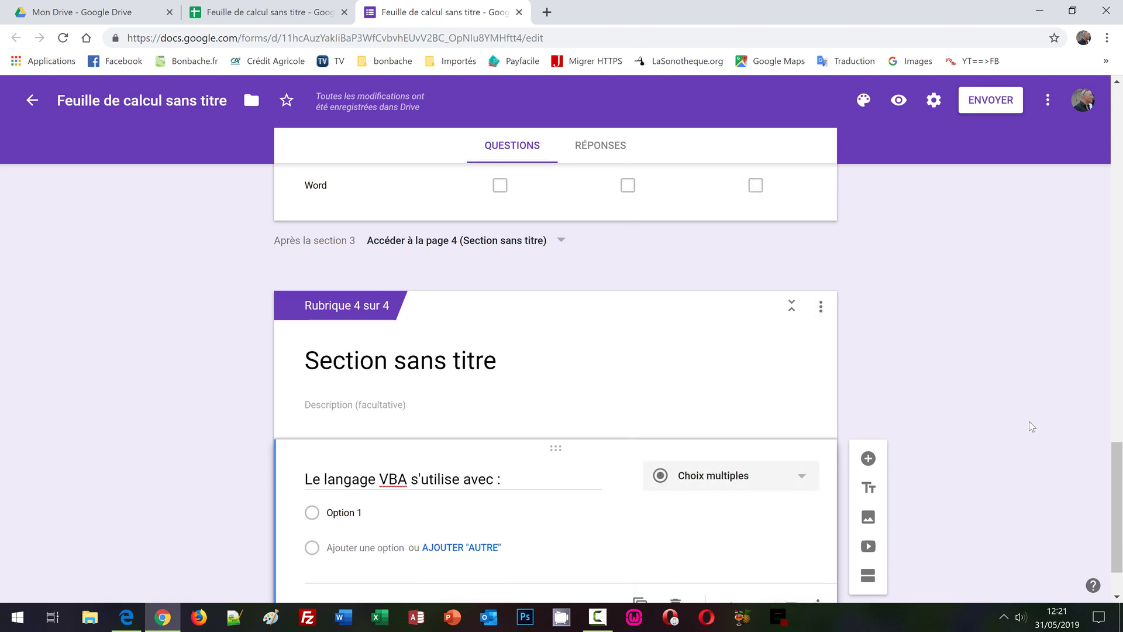
Step: Enter Access and Excel as the first two answer options of the VBA question in section 4
scroll(1029, 426, "down", 1)
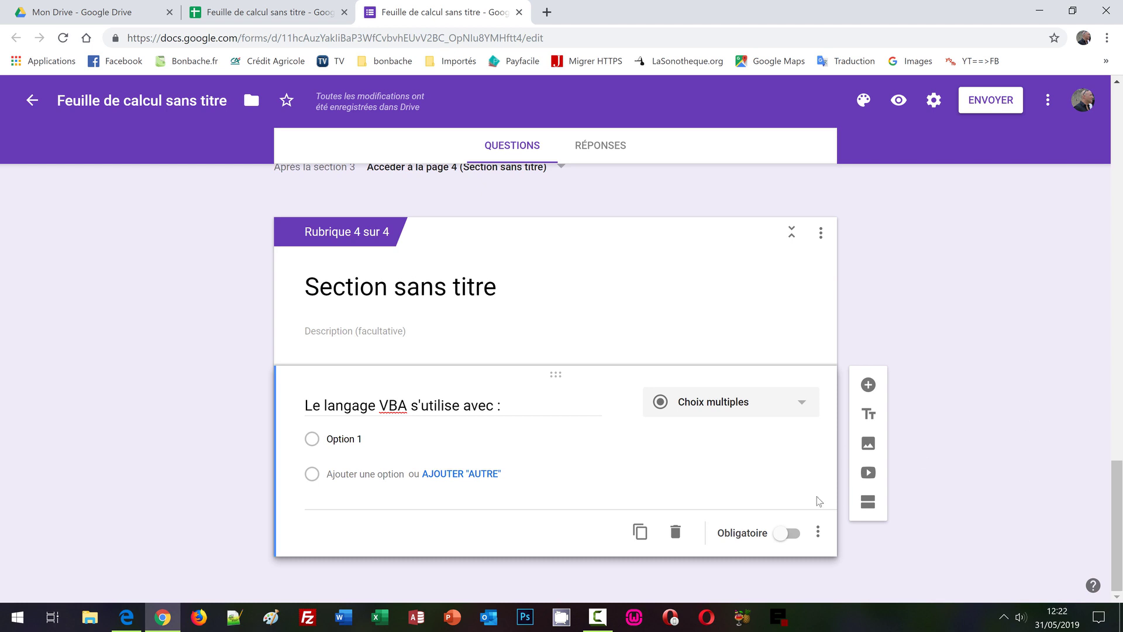
left_click(356, 438)
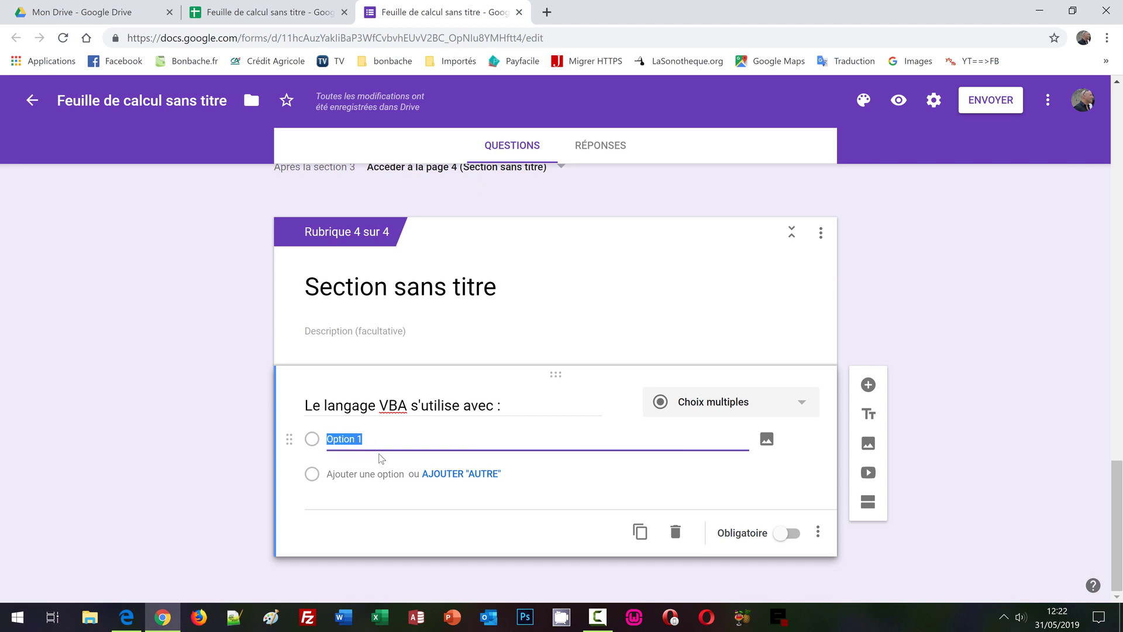
type("Access")
key("Tab")
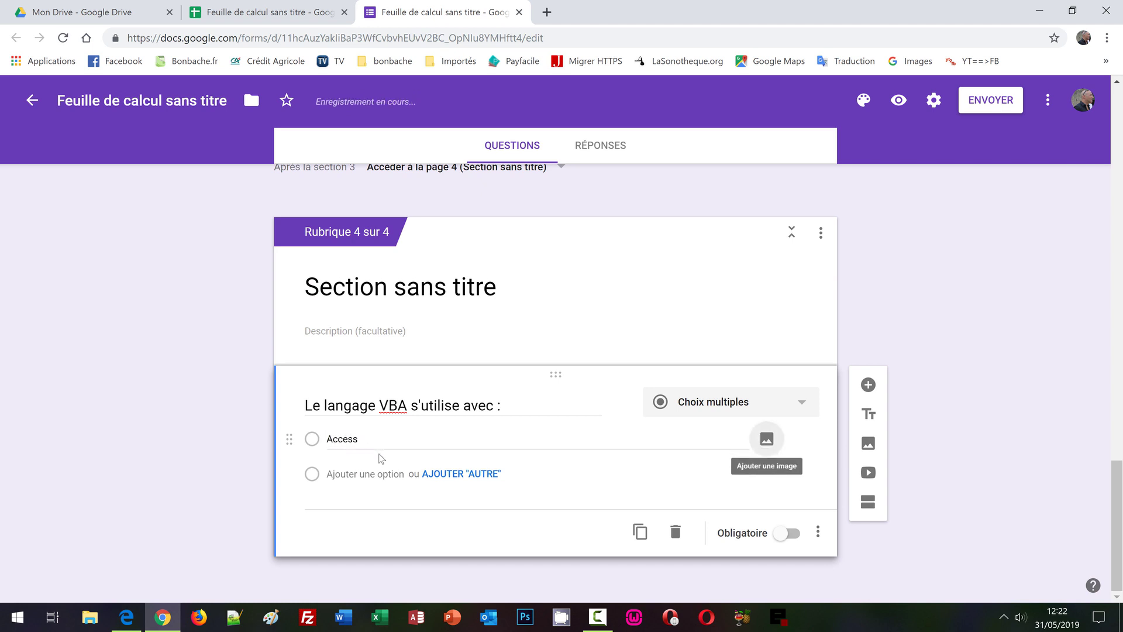
key("Tab")
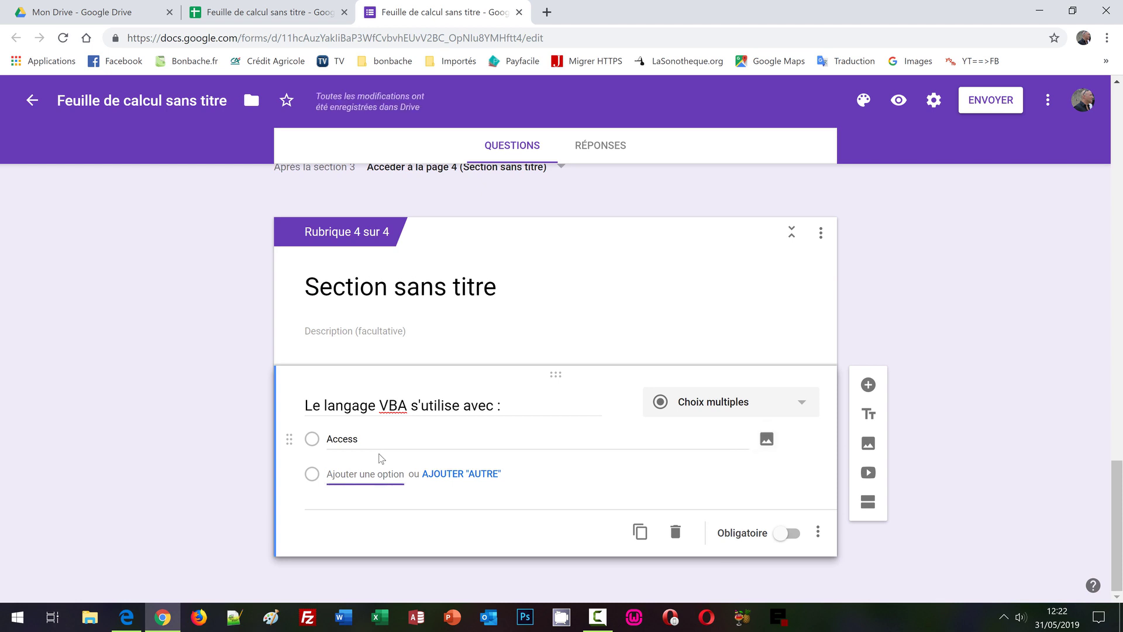
type("Excel")
key("Tab")
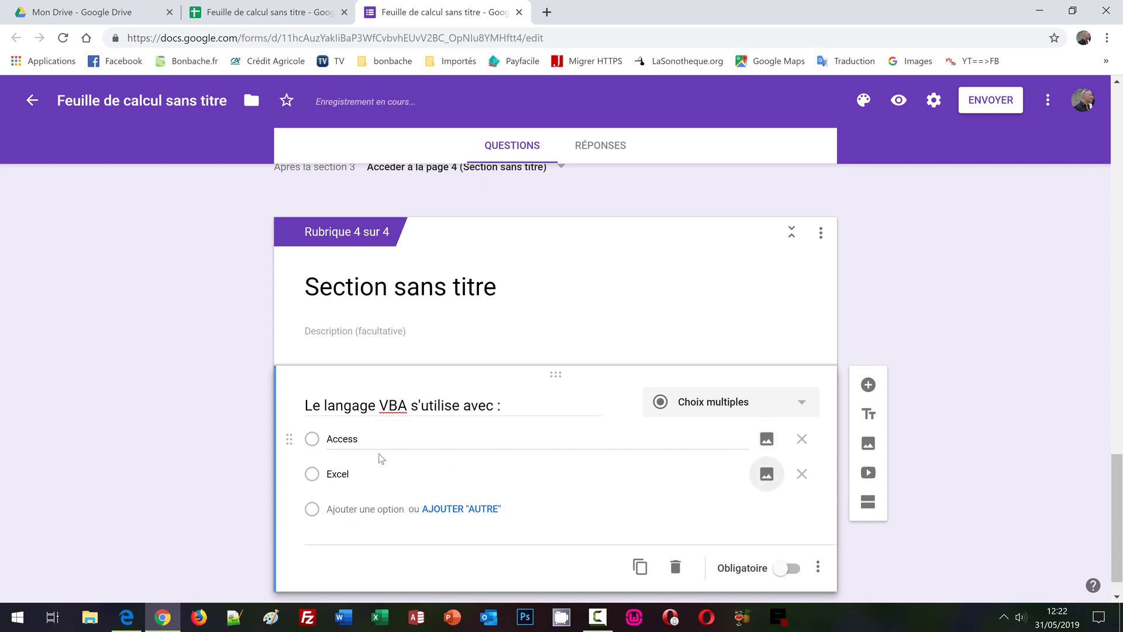
Step: Add Illustrator and Paint as the third and fourth answer options of the VBA question
key("Tab")
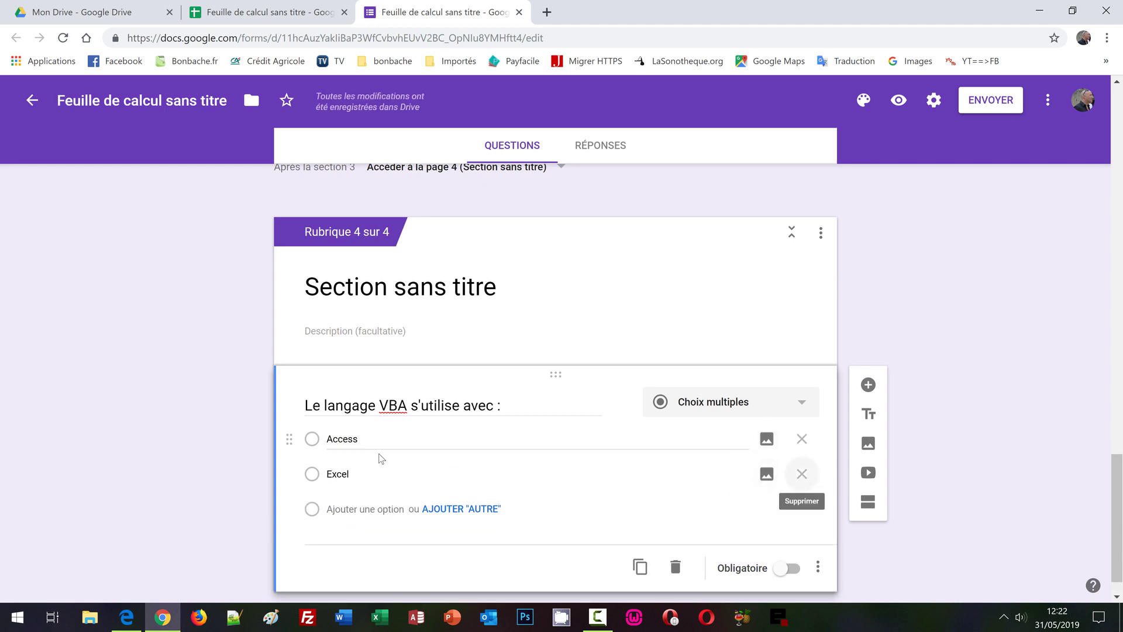
key("Tab")
type("Illu")
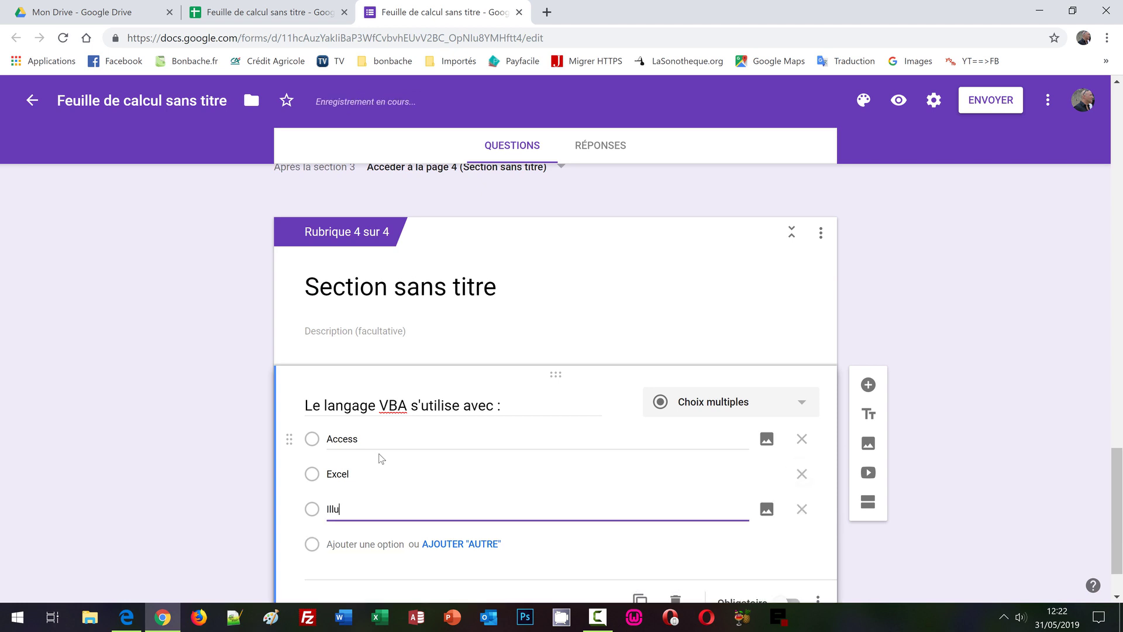
type("strator")
key("Tab")
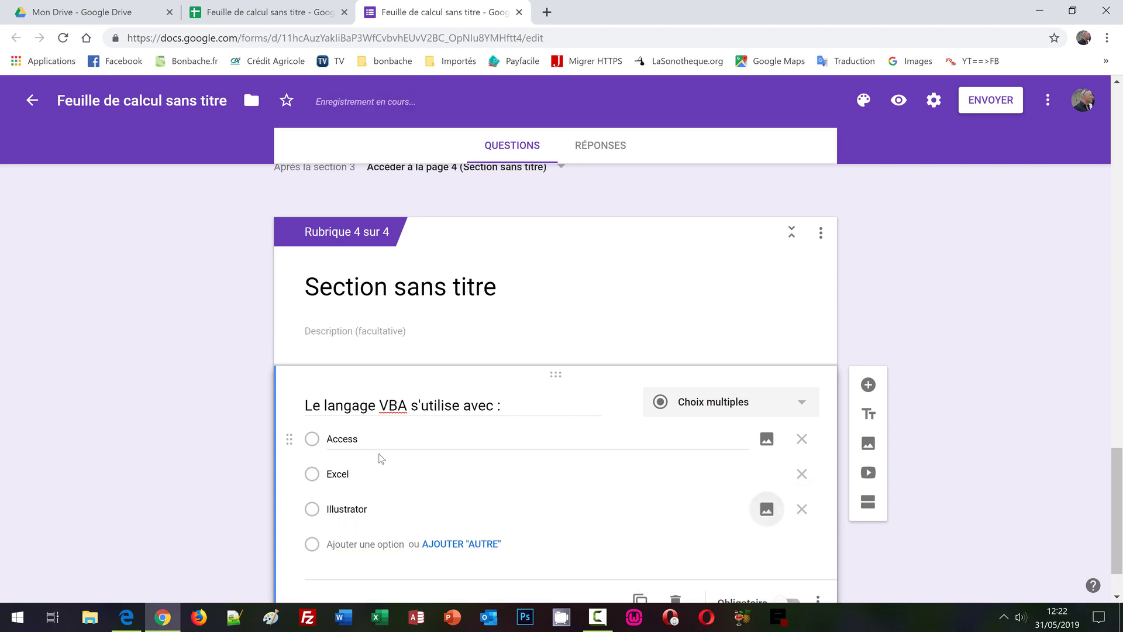
key("Tab")
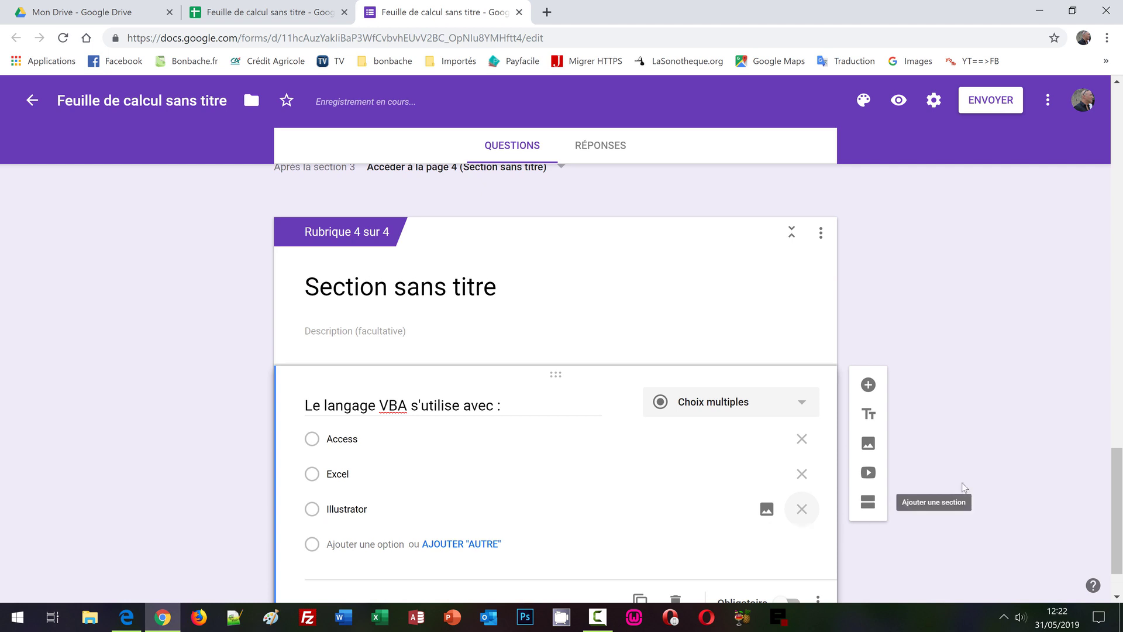
key("Tab")
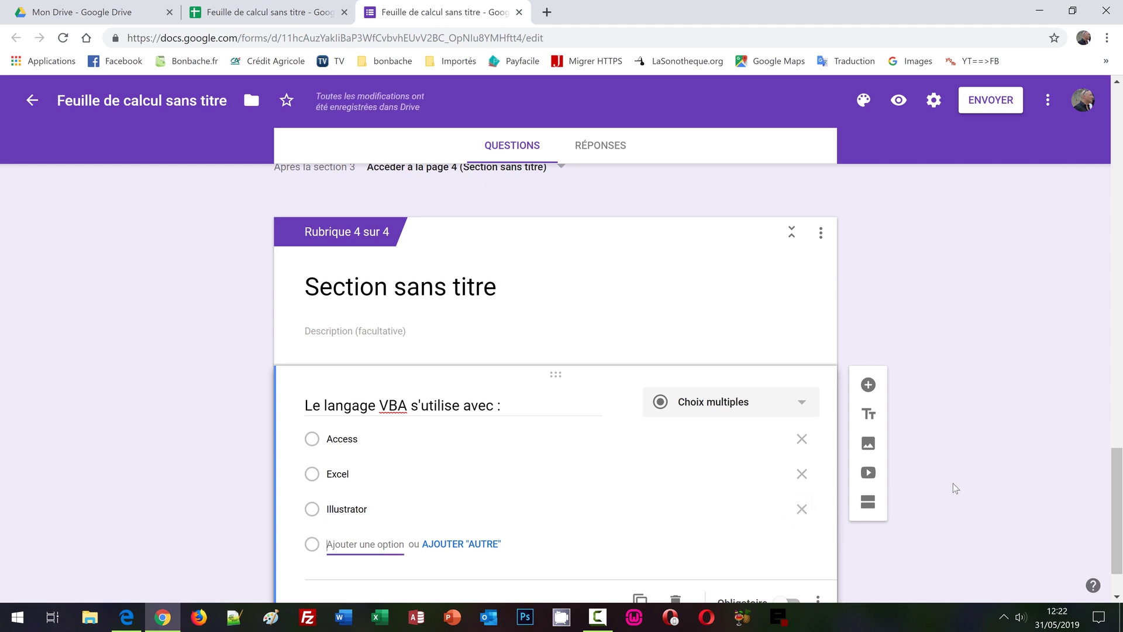
type("Paint")
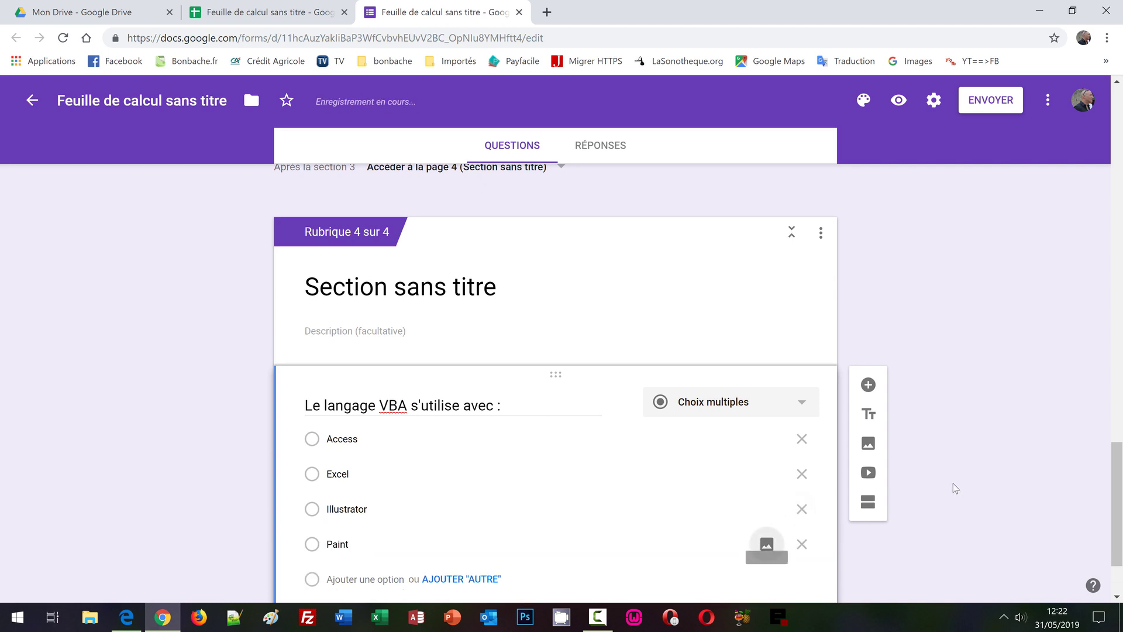
key("Tab")
key("Tab")
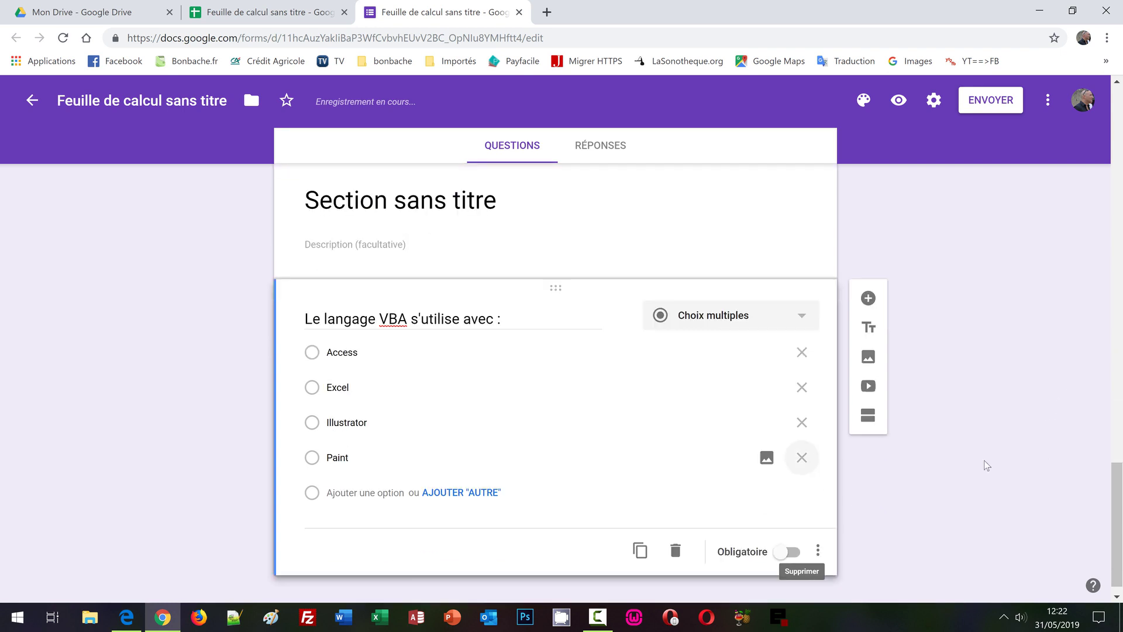
Step: Add Photoshop and PowerPoint as the fifth and sixth answer options of the VBA question
left_click(332, 475)
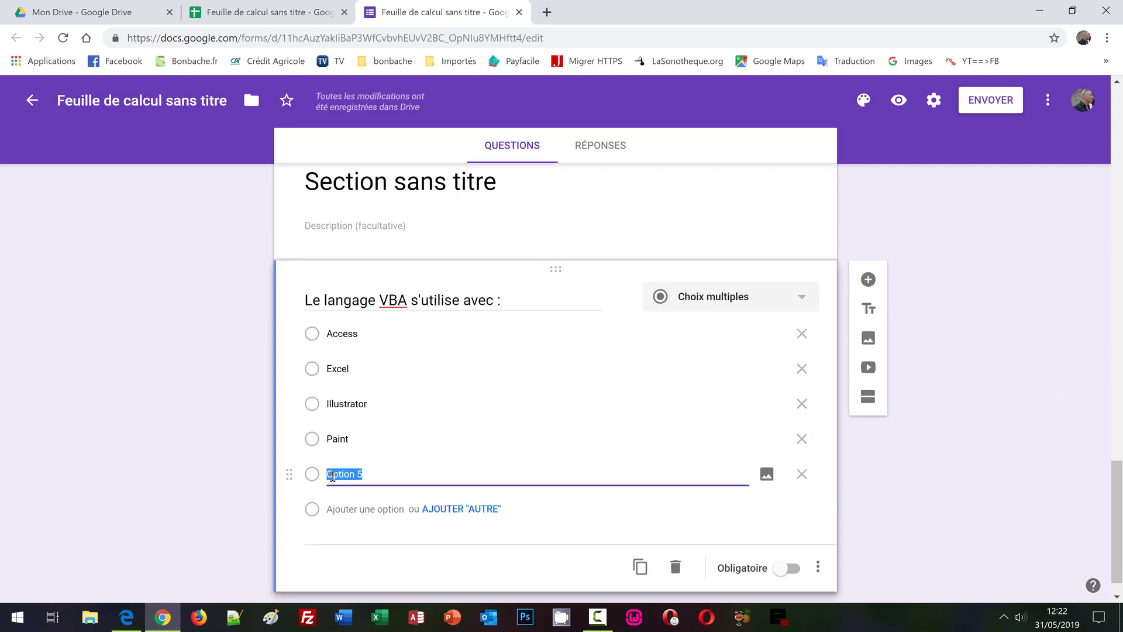
type("Photoshop")
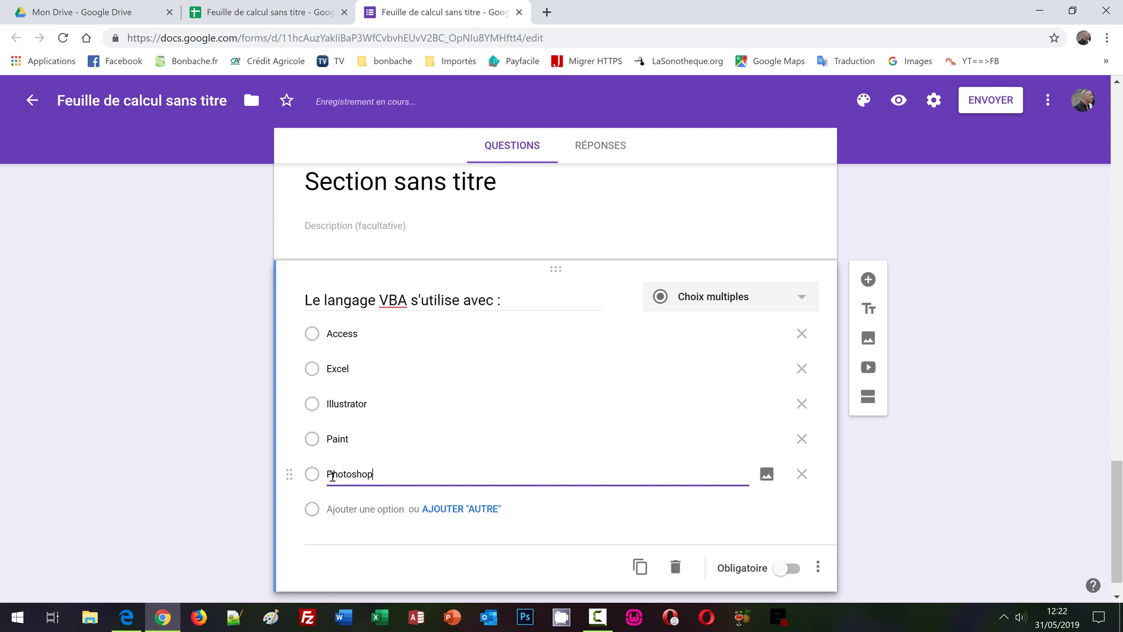
key("Tab")
key("Tab")
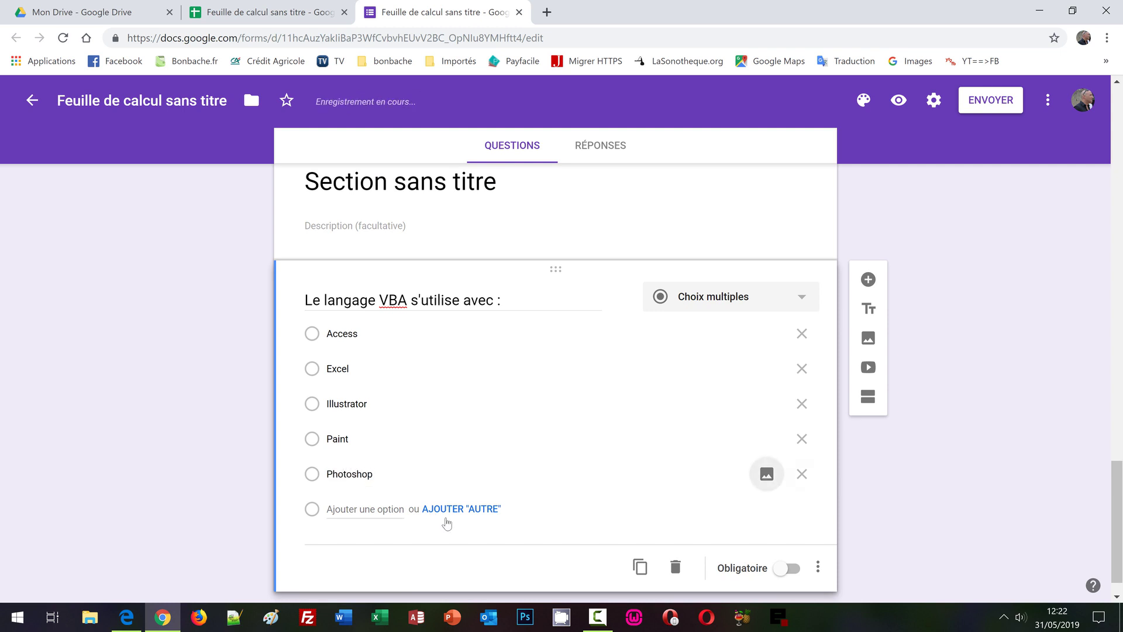
key("Tab")
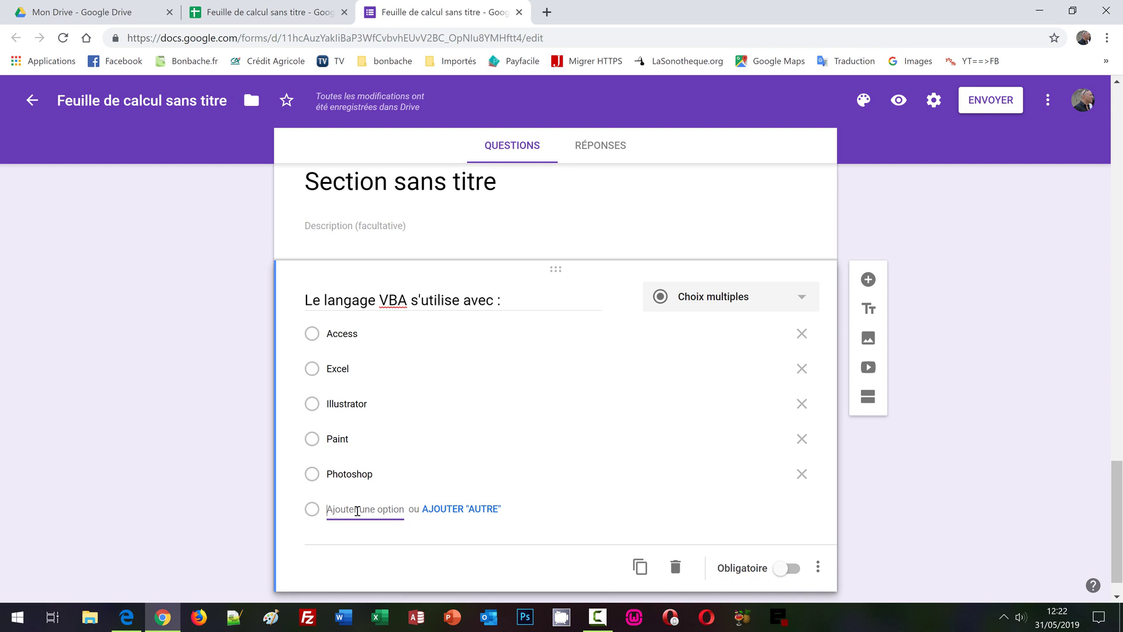
type("P")
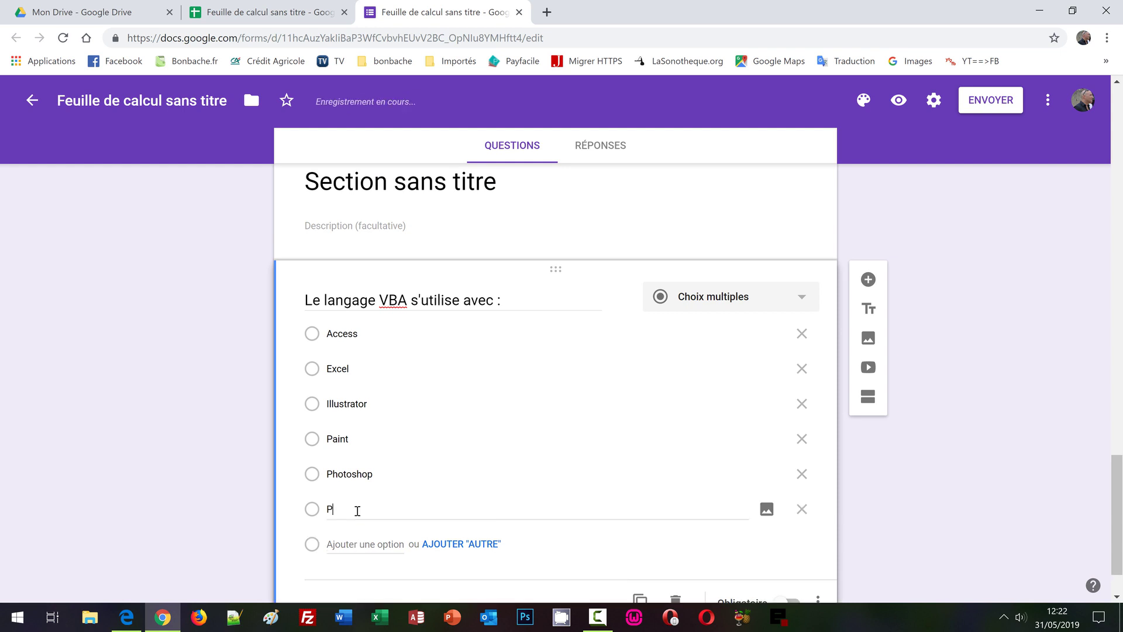
type("owerPoint")
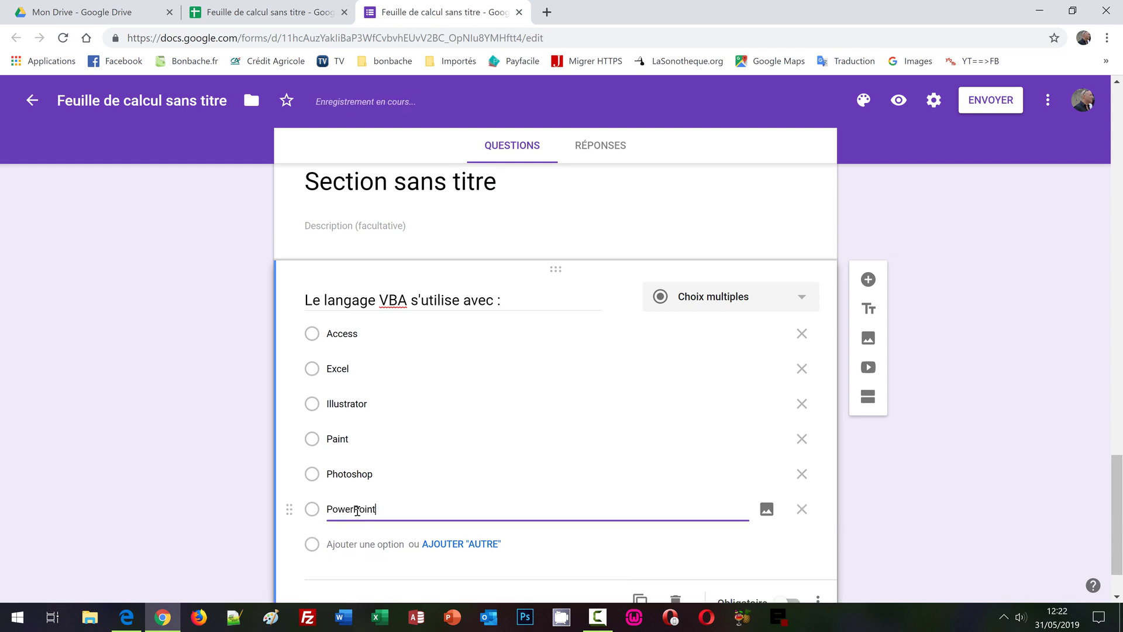
Step: Add Word and Edge as the last two answer options of the VBA question
key("Tab")
key("Tab")
key("Tab")
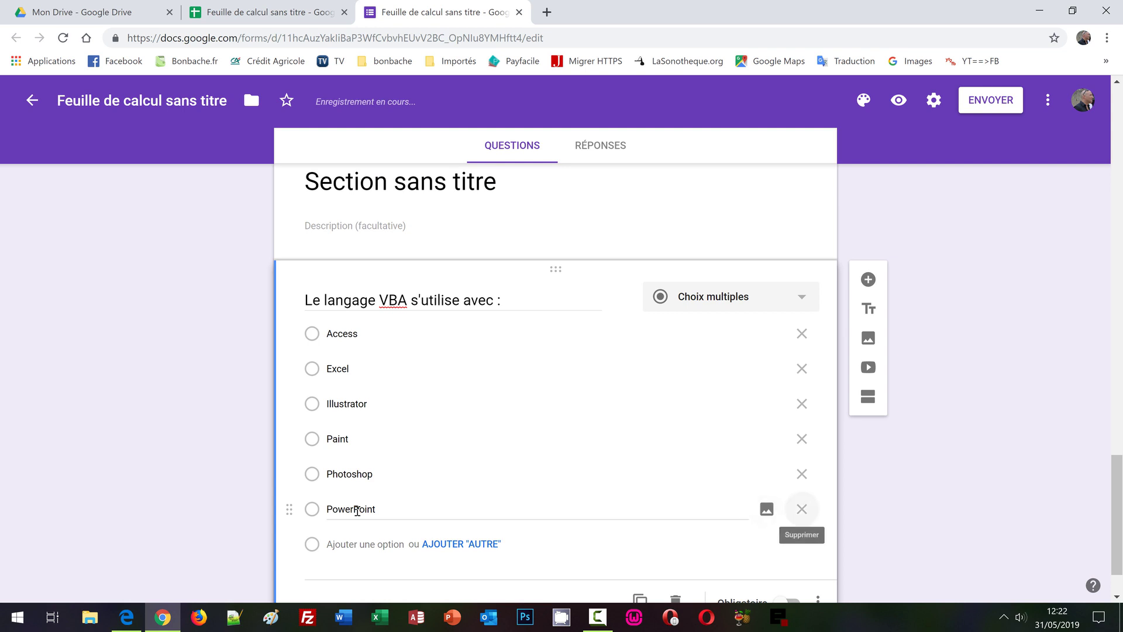
type("Word")
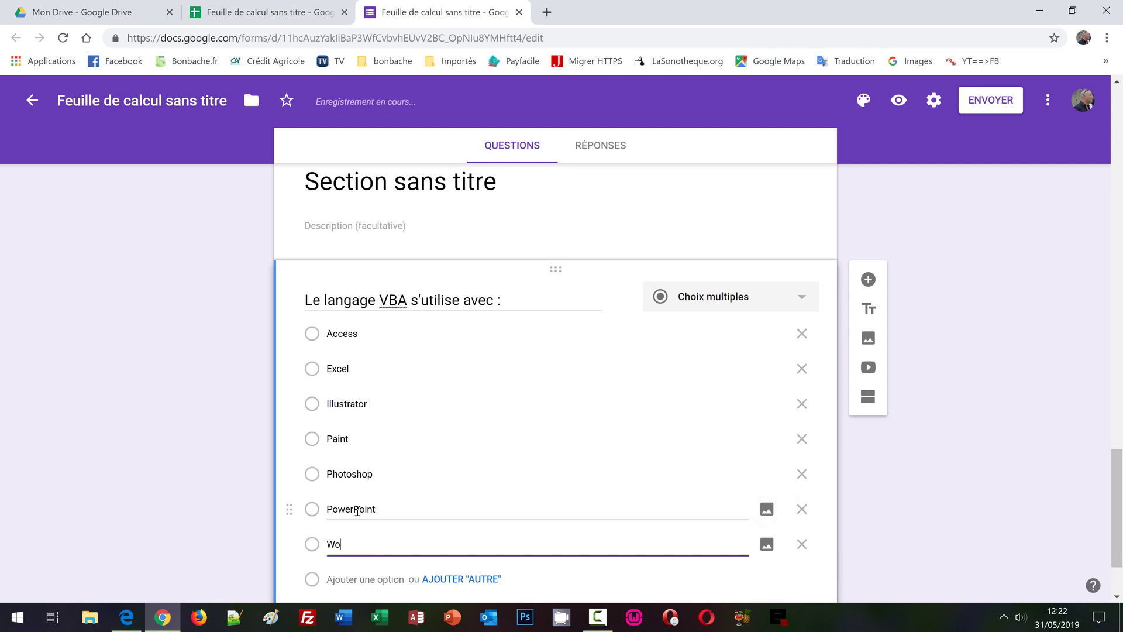
key("Tab")
key("Tab")
key("Tab")
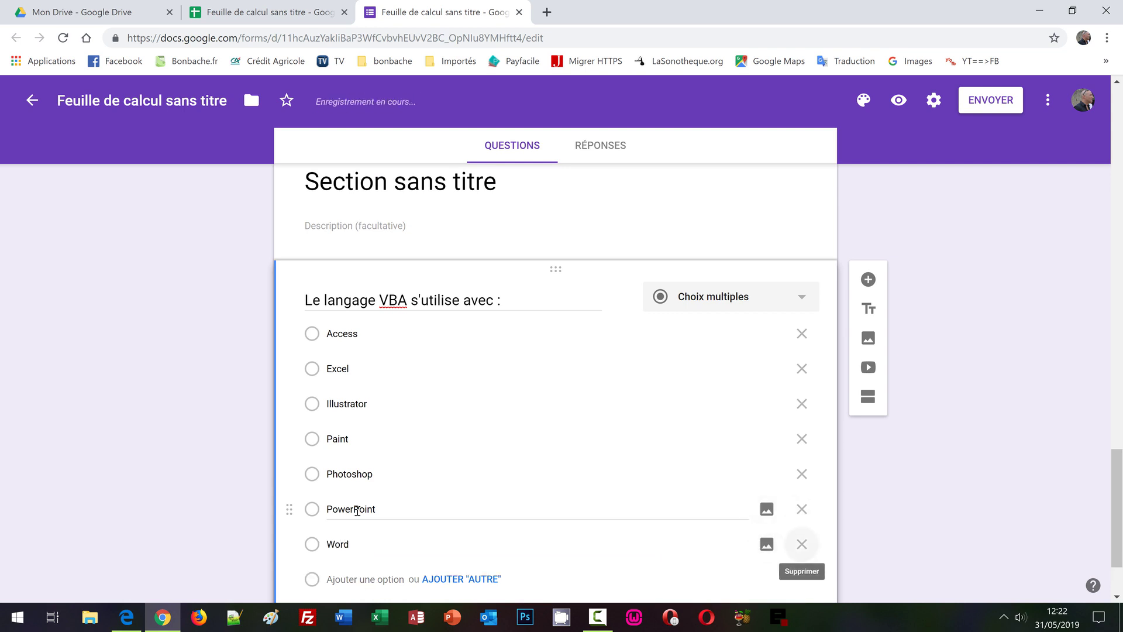
type("Edge")
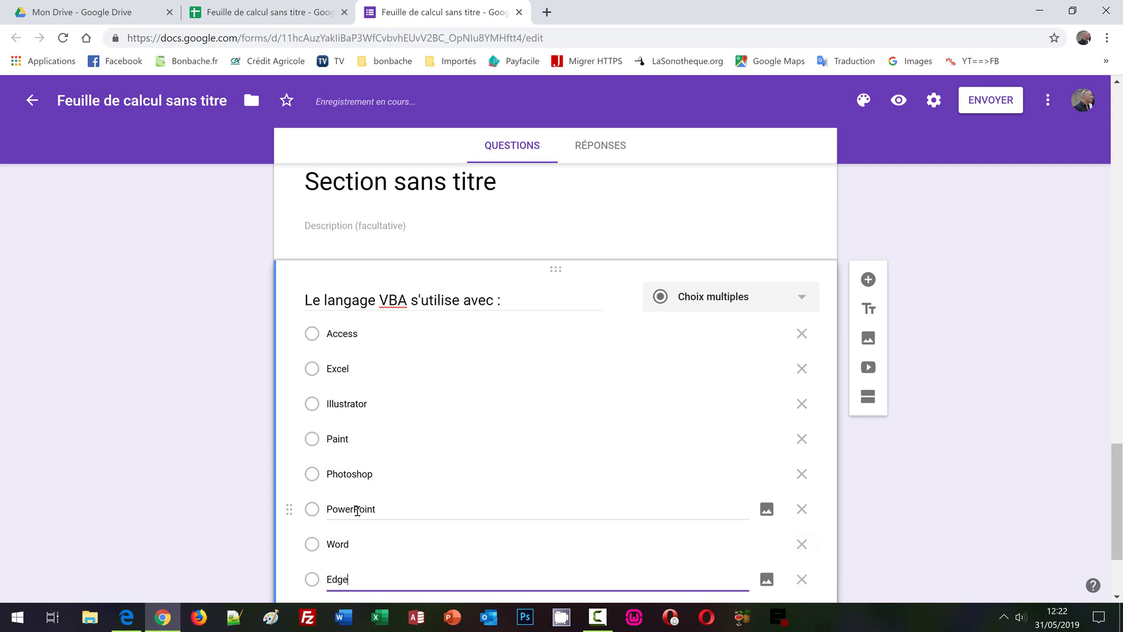
left_click(955, 495)
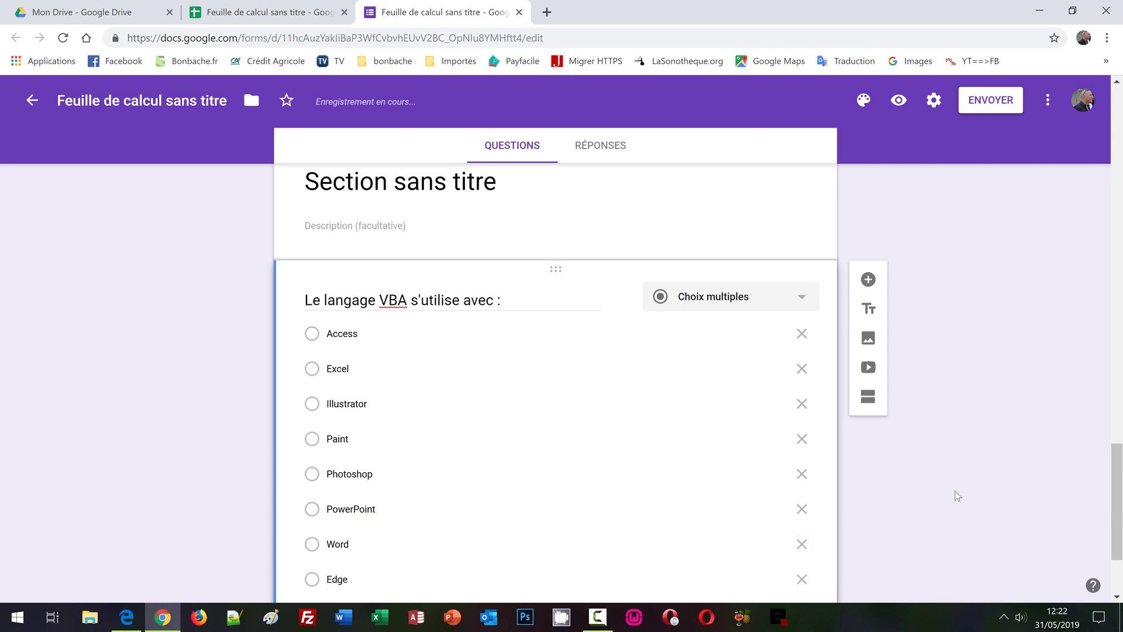
Step: Make the VBA question in section 4 mandatory (Obligatoire)
scroll(982, 507, "down", 1)
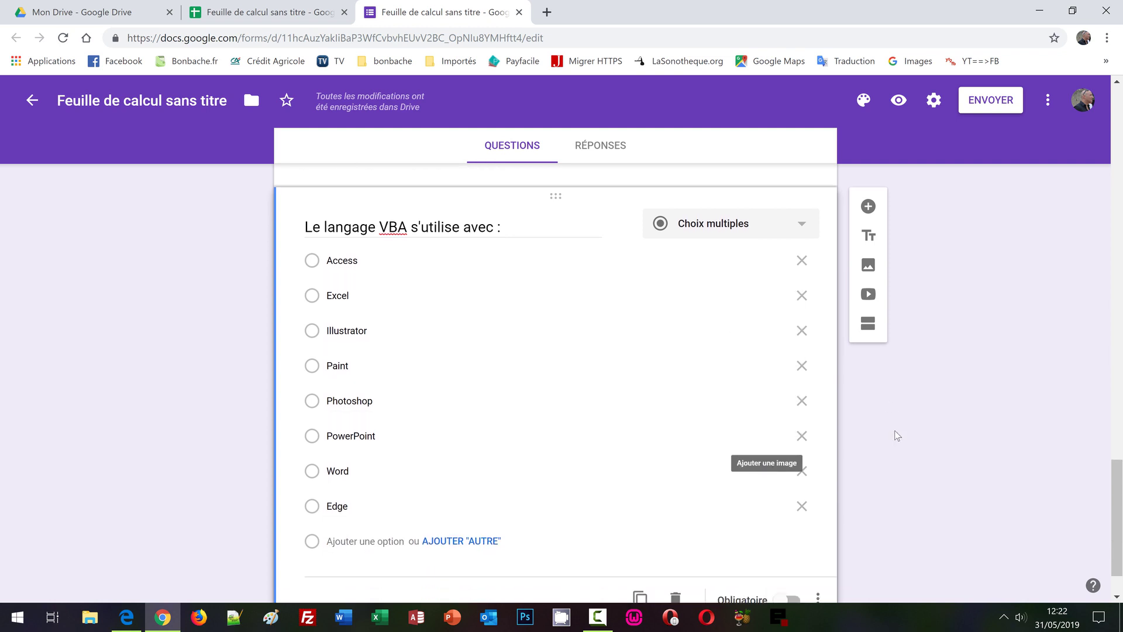
scroll(908, 440, "down", 1)
left_click(791, 532)
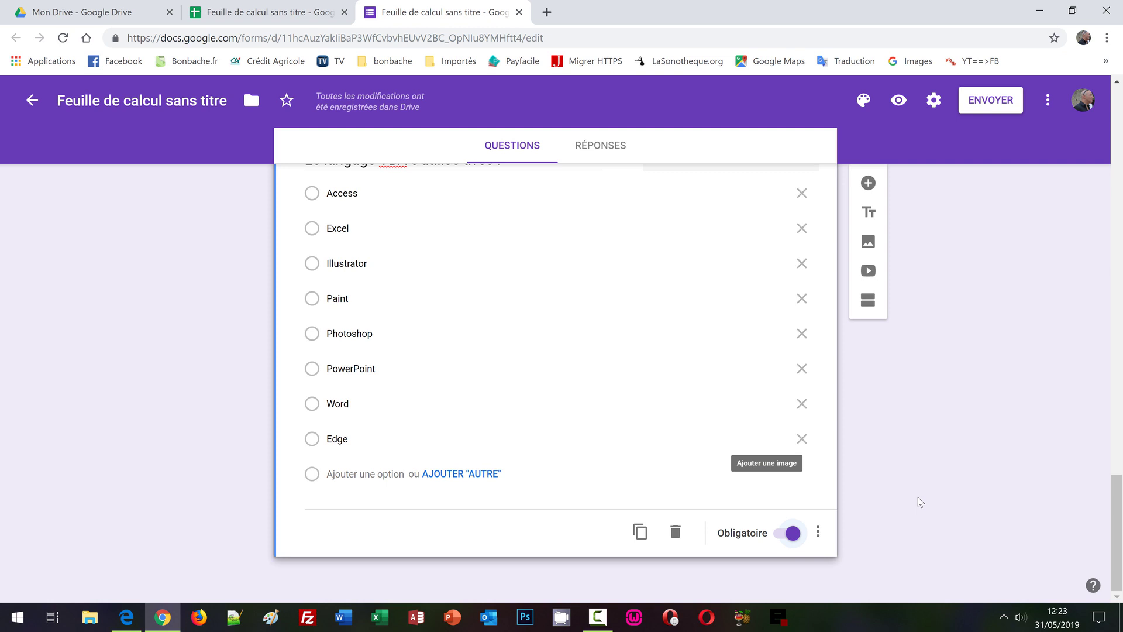
Step: Add a fifth section to the form and have section 4 lead to page 5 (Section sans titre)
left_click(868, 302)
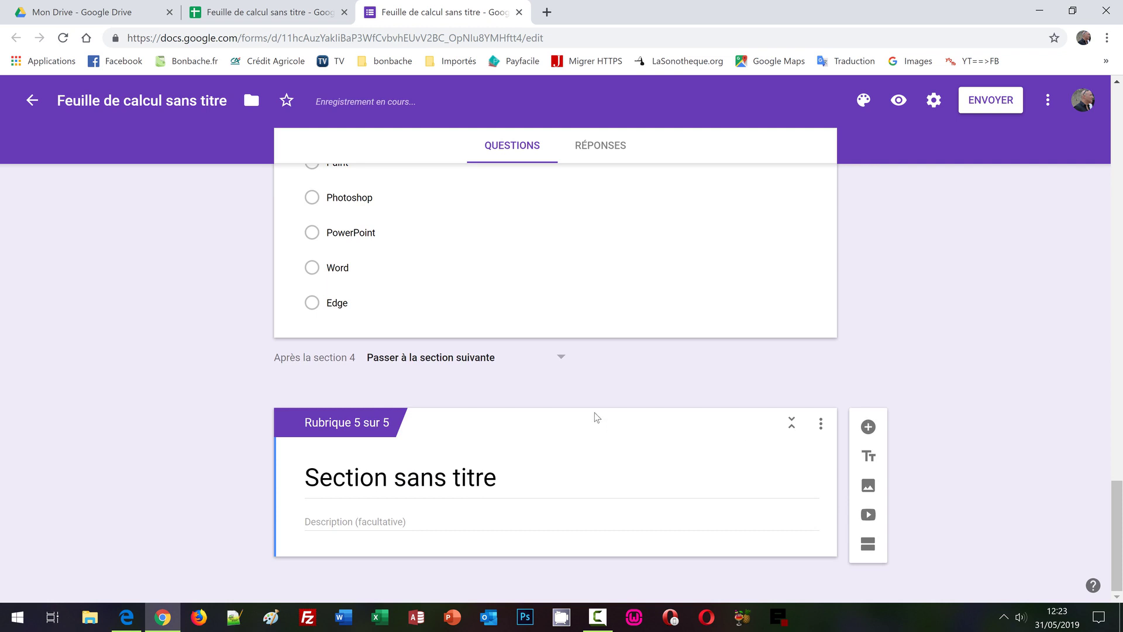
left_click(561, 359)
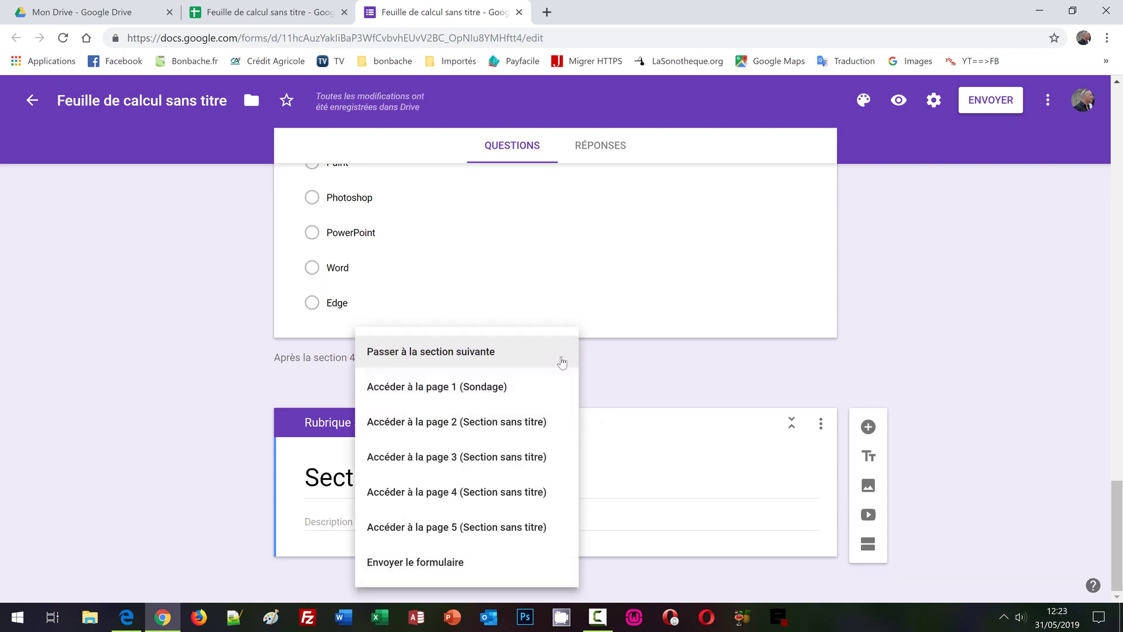
left_click(528, 514)
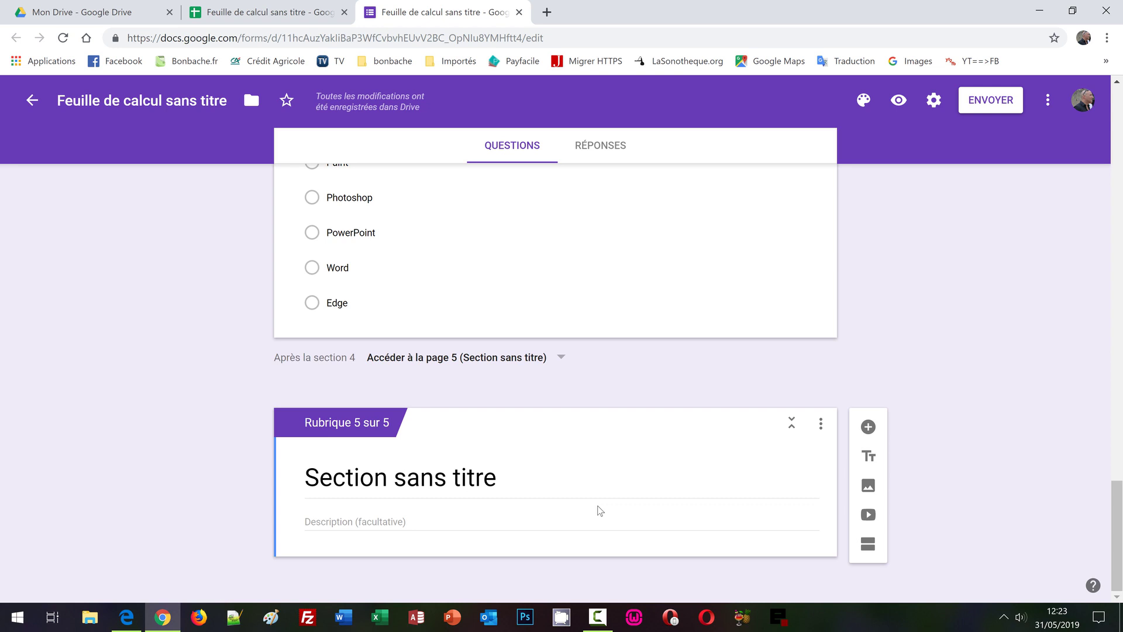
Step: Add an Échelle linéaire question to section 5 titled "Quelle note donneriez vous à la chaîne", followed by the channel owner's full name and "?"
left_click(868, 426)
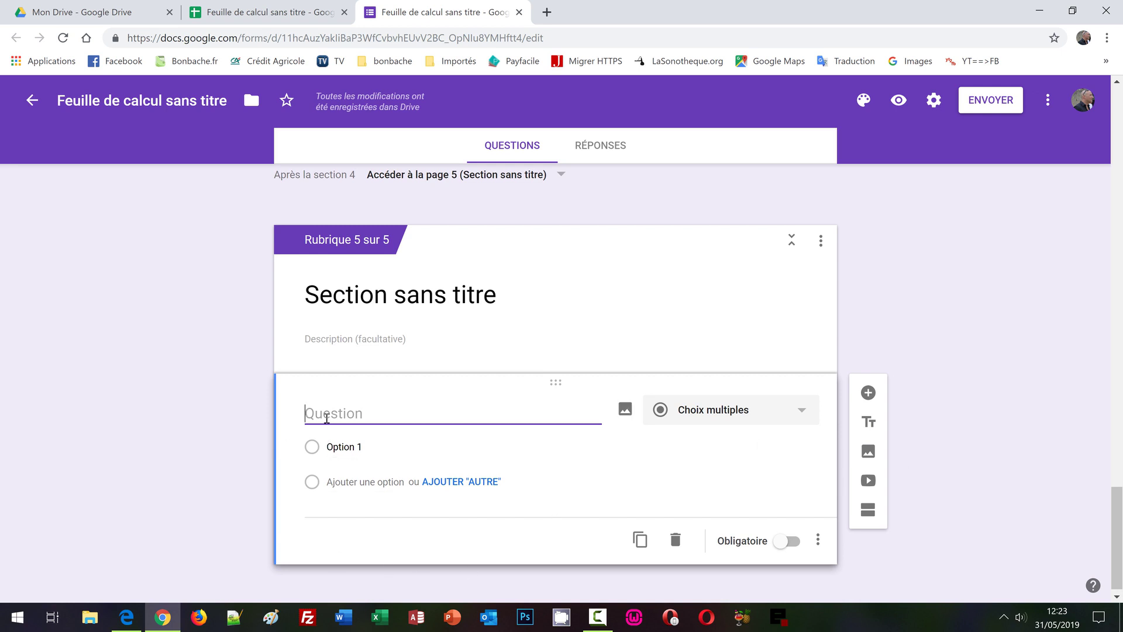
type("Quelle note don")
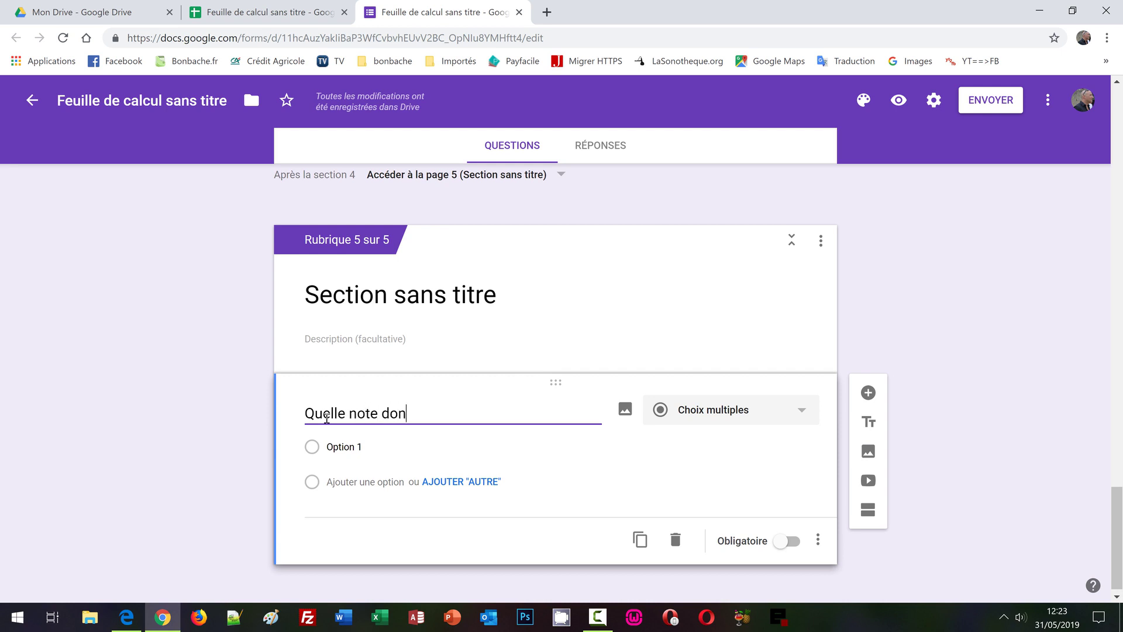
type("neriez vou")
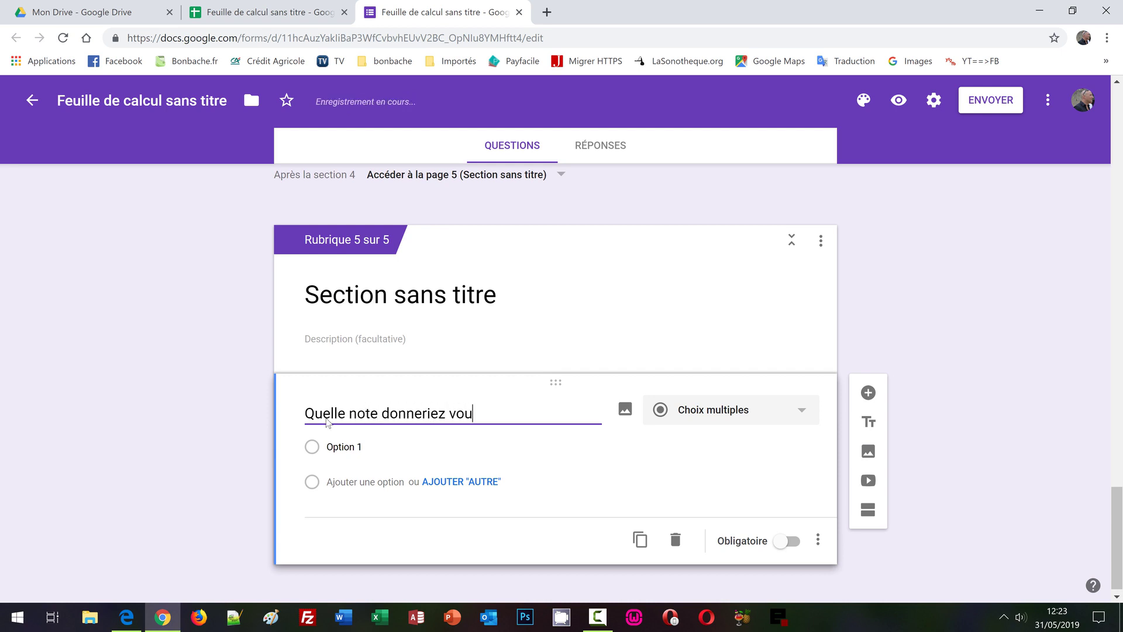
type("s à la chaîne Rosset")
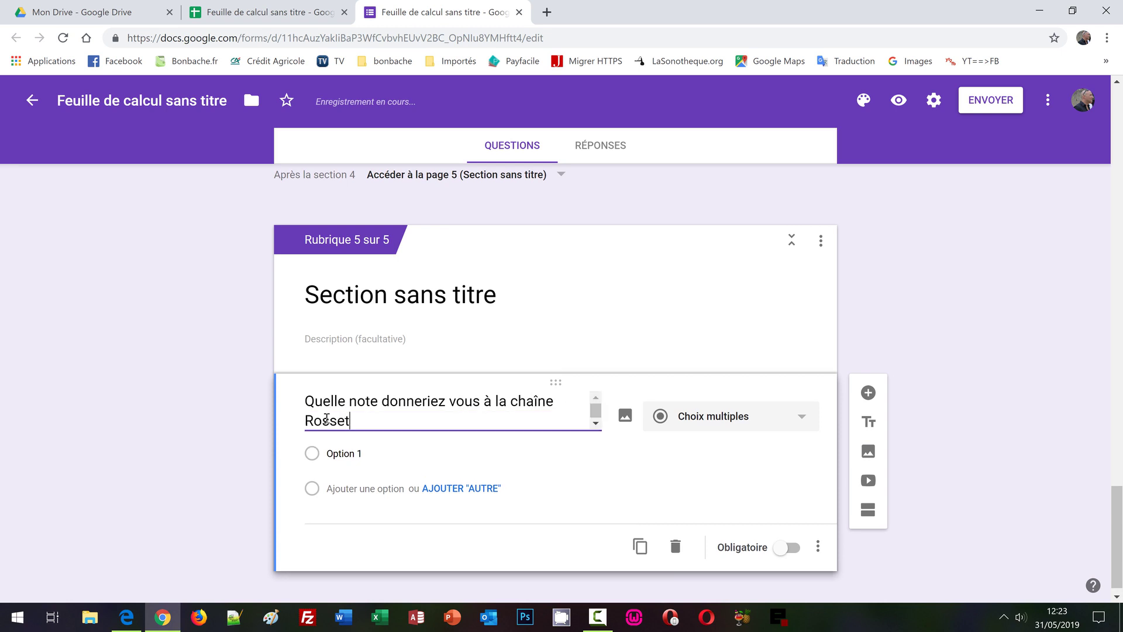
type("ti Stéphane")
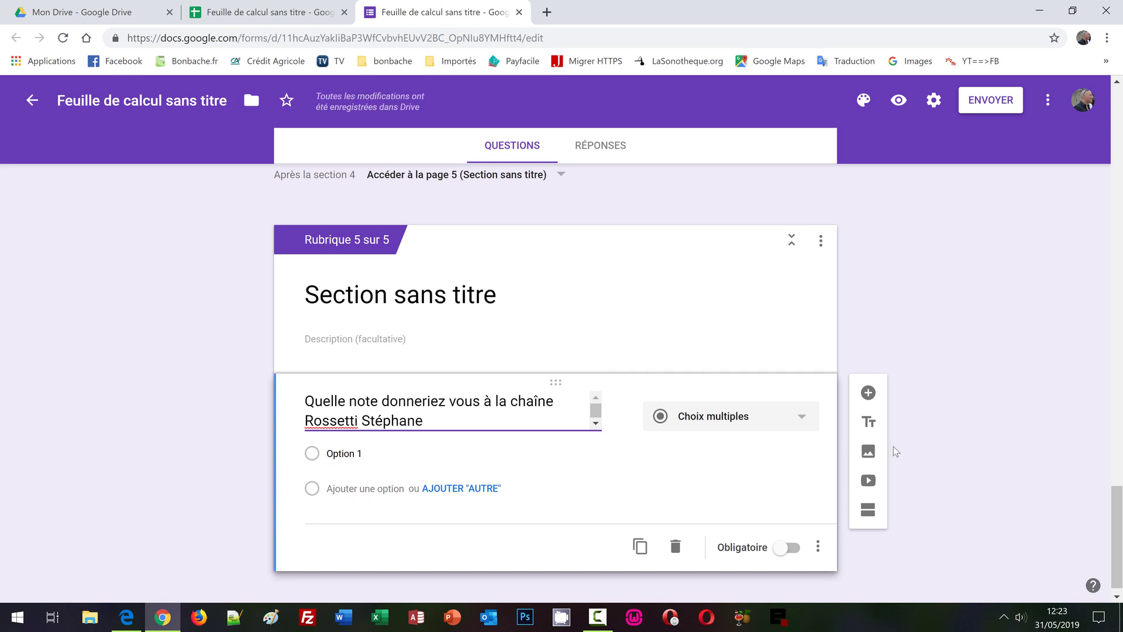
type("?")
left_click(801, 425)
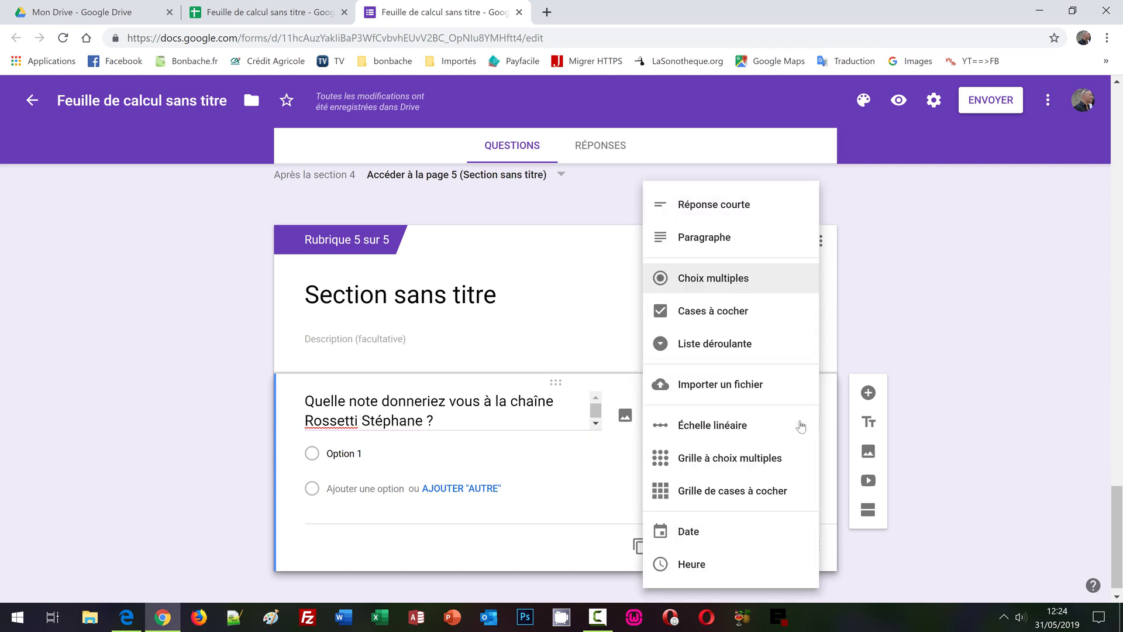
left_click(711, 424)
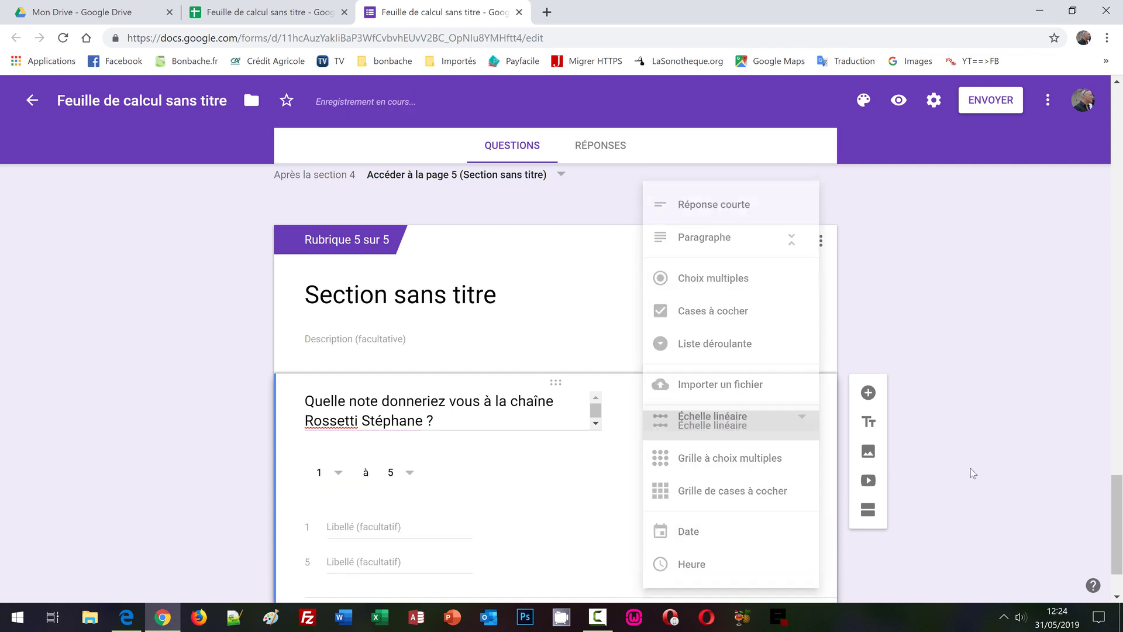
Step: Set the linear scale of the channel rating question to run from 0 to 10
scroll(512, 512, "down", 1)
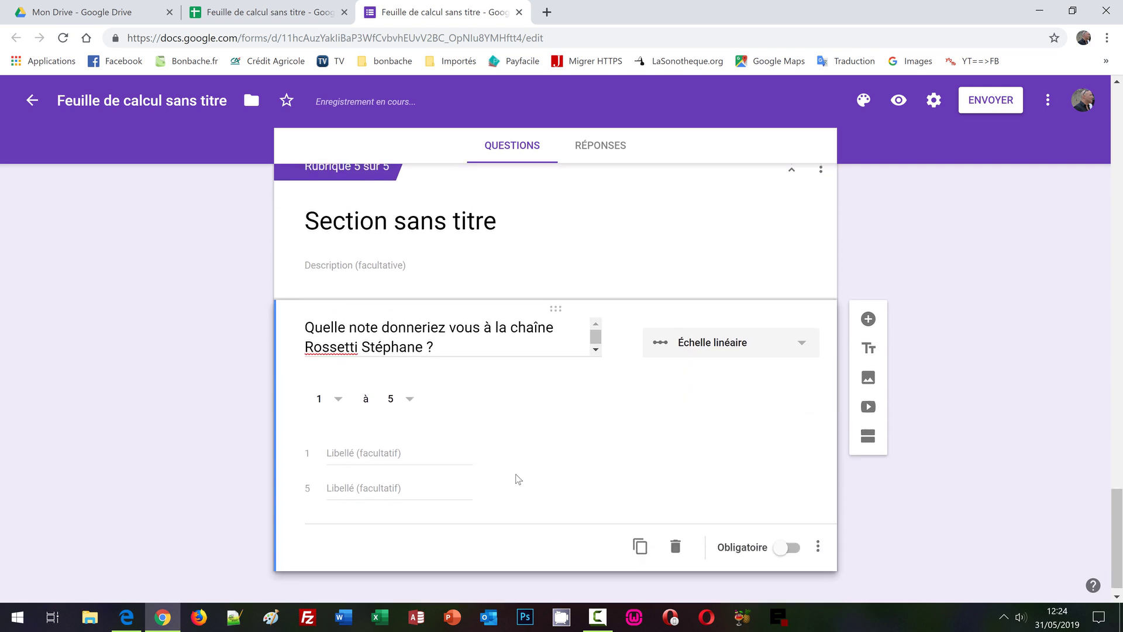
scroll(517, 479, "down", 1)
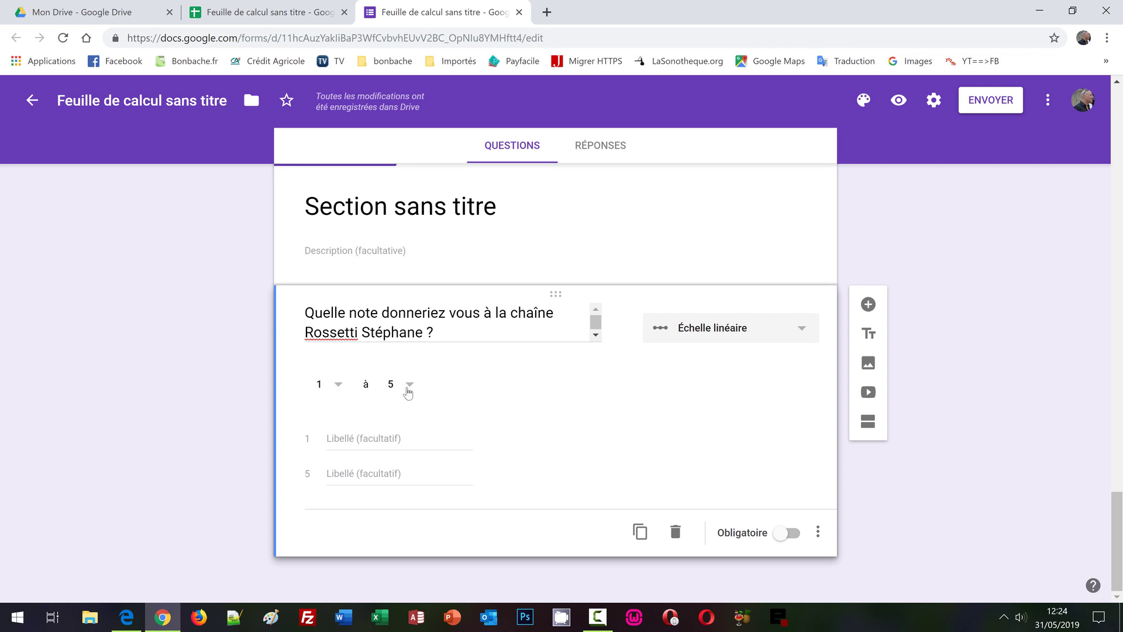
left_click(338, 386)
left_click(321, 351)
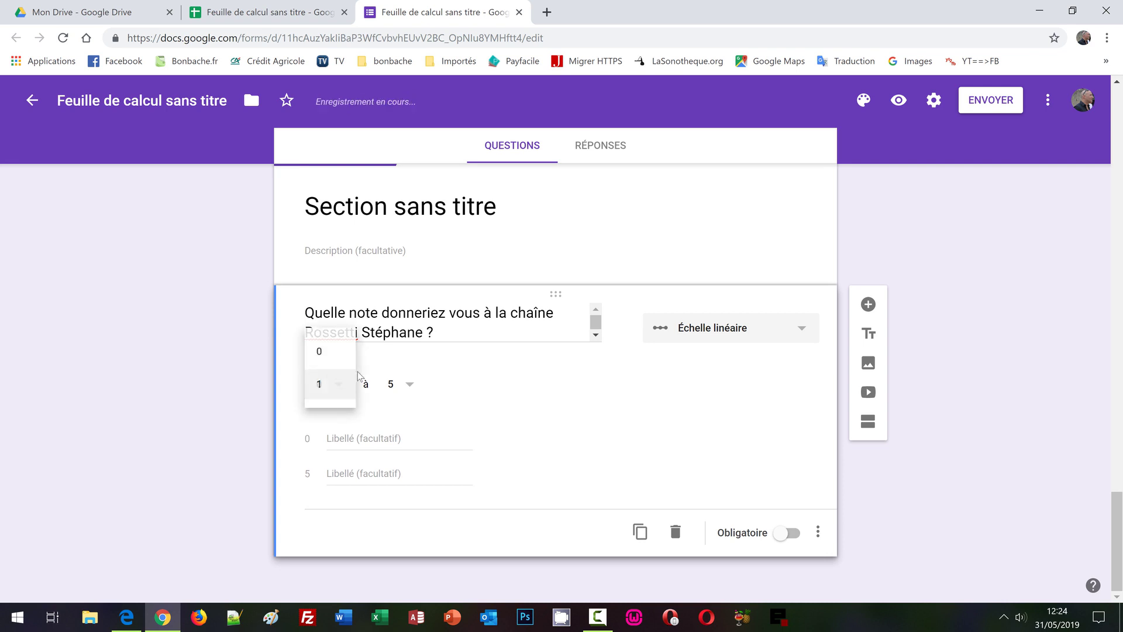
left_click(409, 386)
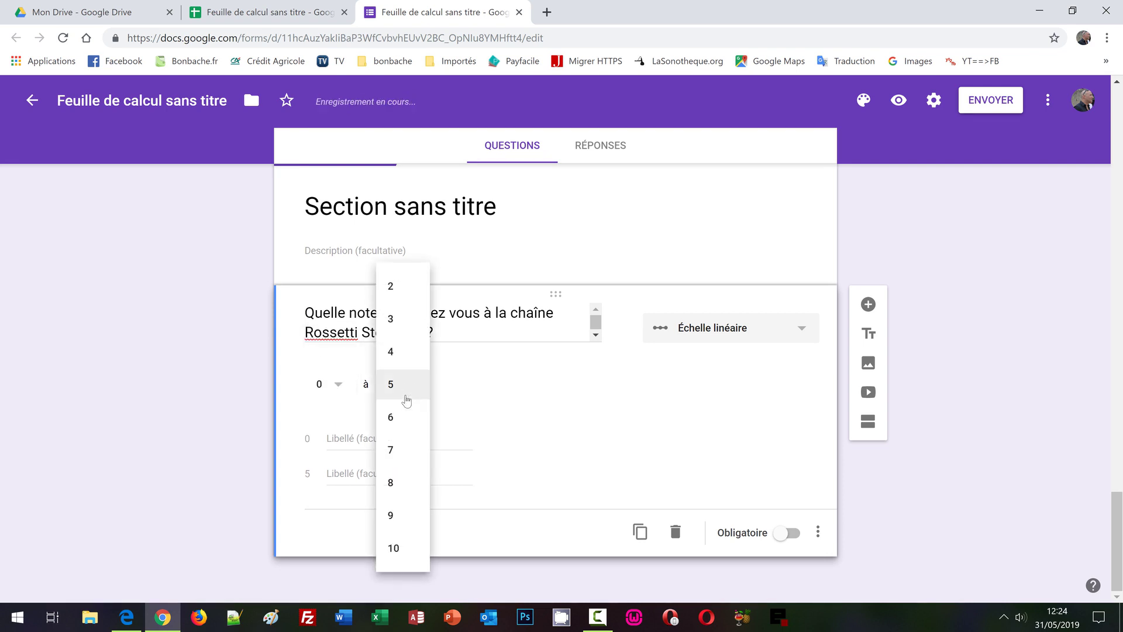
left_click(406, 546)
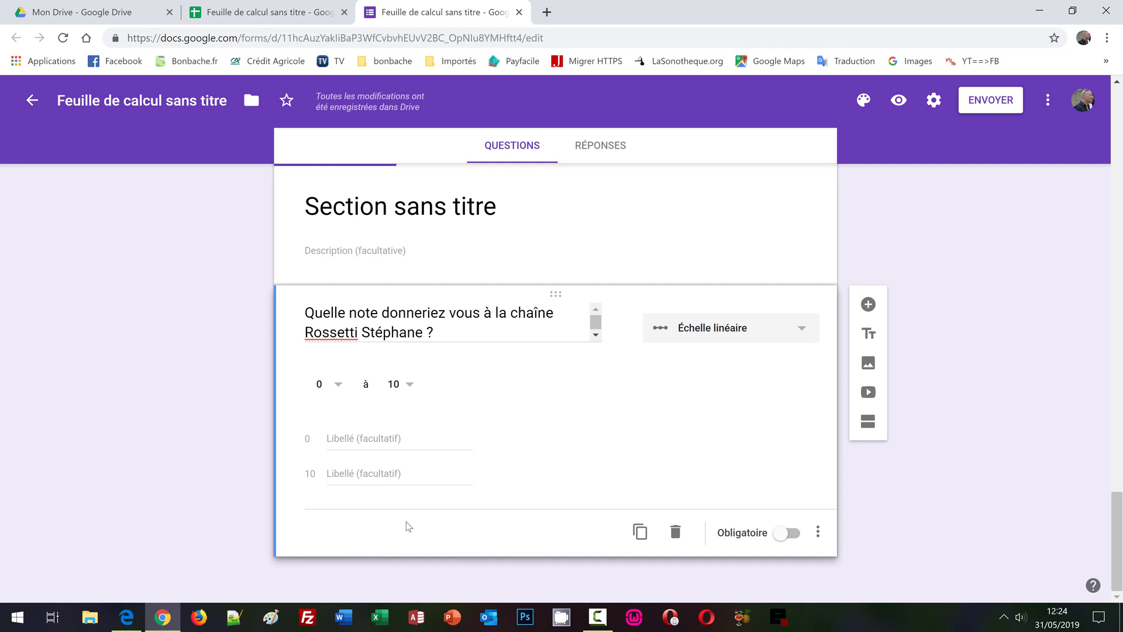
Step: Label the scale's 0 end "Nul" and its 10 end "Parfait", and make the rating question mandatory (Obligatoire)
left_click(340, 435)
type("Nul")
key("Tab")
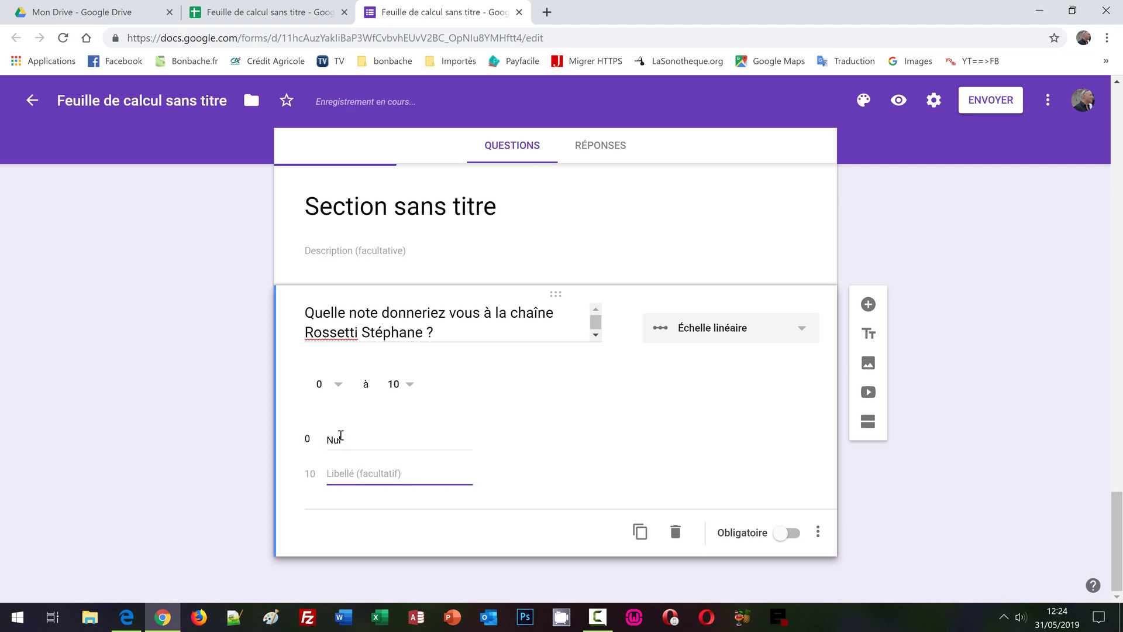
type("Parfait")
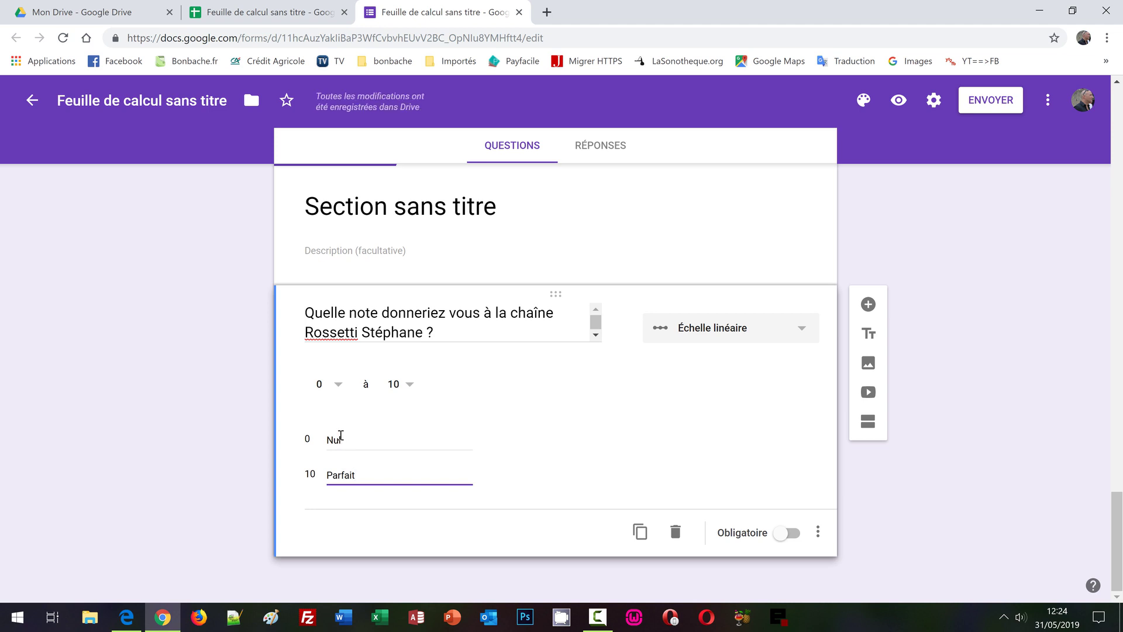
left_click(791, 532)
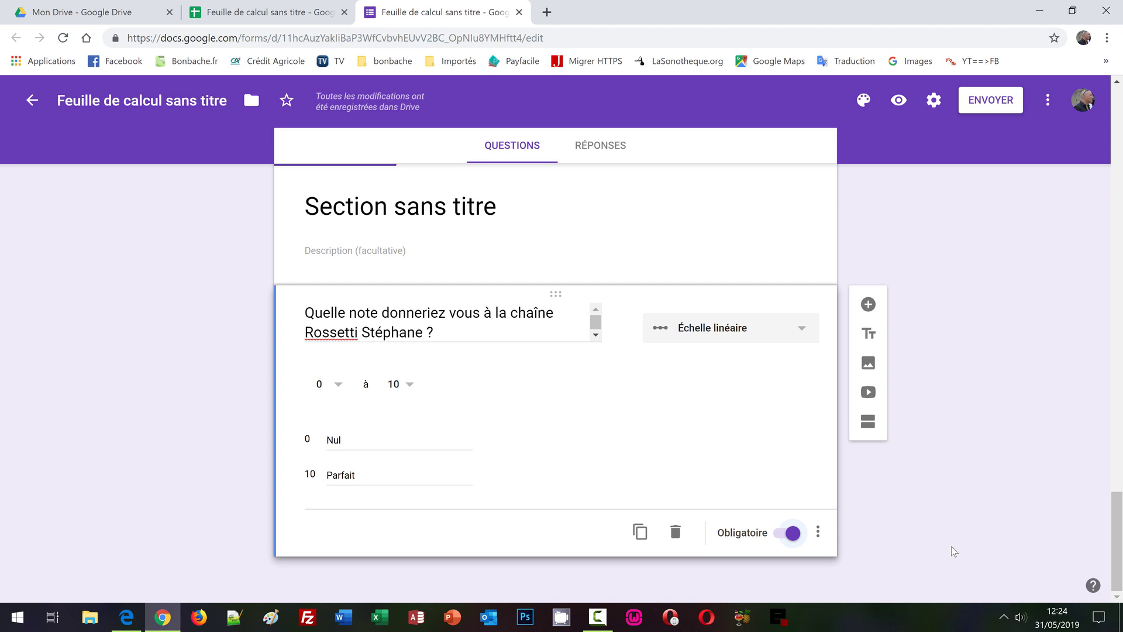
Step: Add a sixth section to the form and have section 5 lead to page 6 (Section sans titre)
left_click(868, 423)
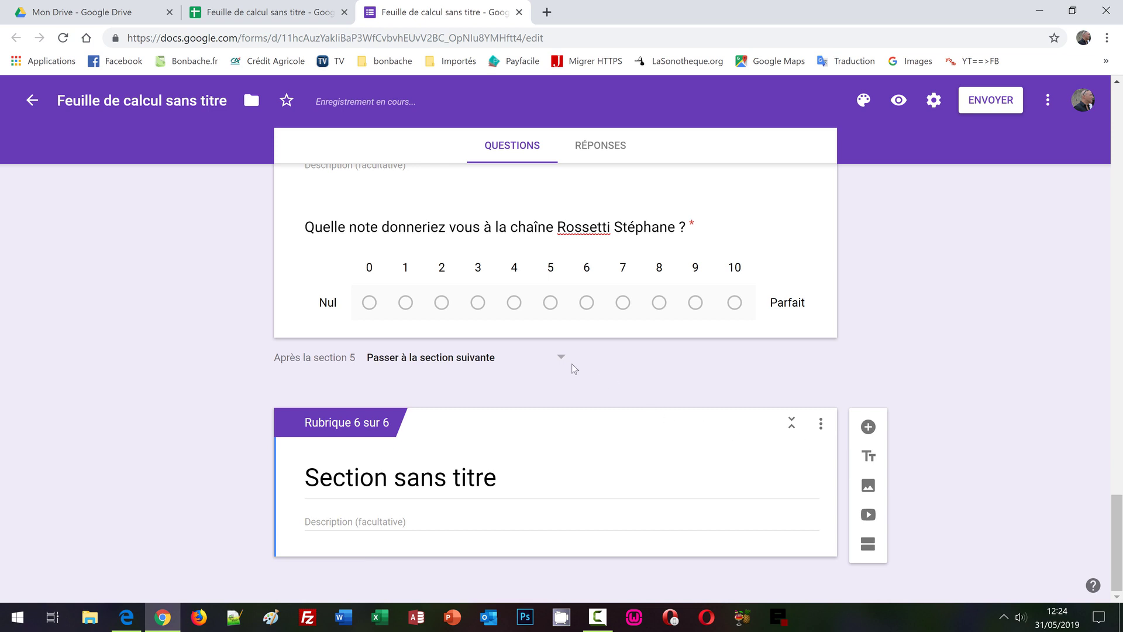
left_click(559, 358)
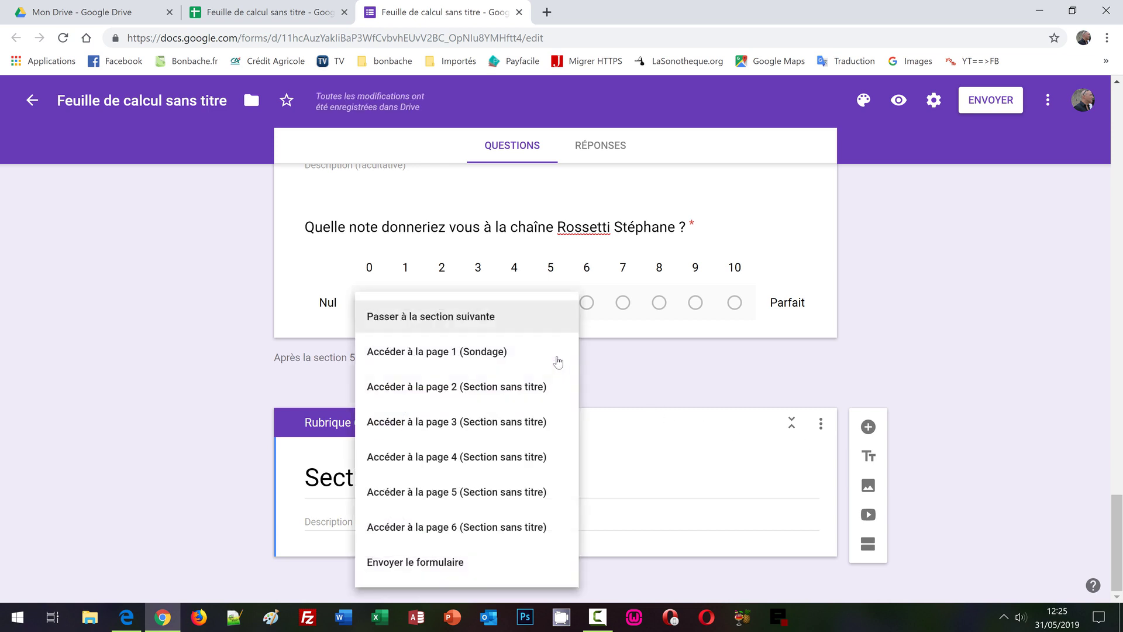
left_click(451, 529)
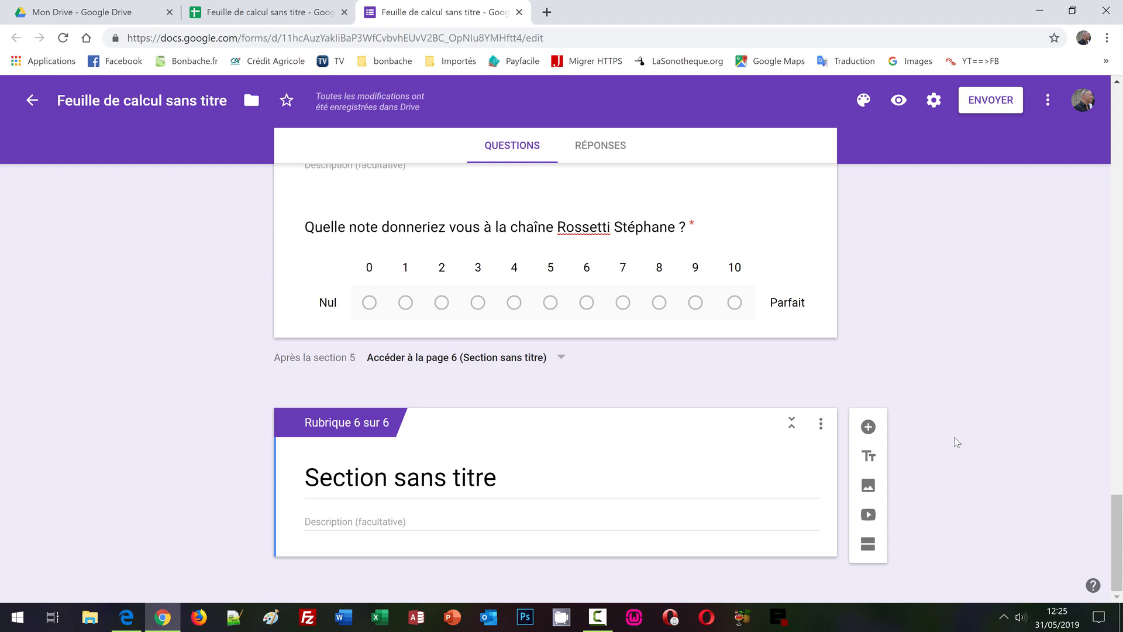
Step: Add a Date question titled "Votre date de naissance :" to section 6
left_click(868, 426)
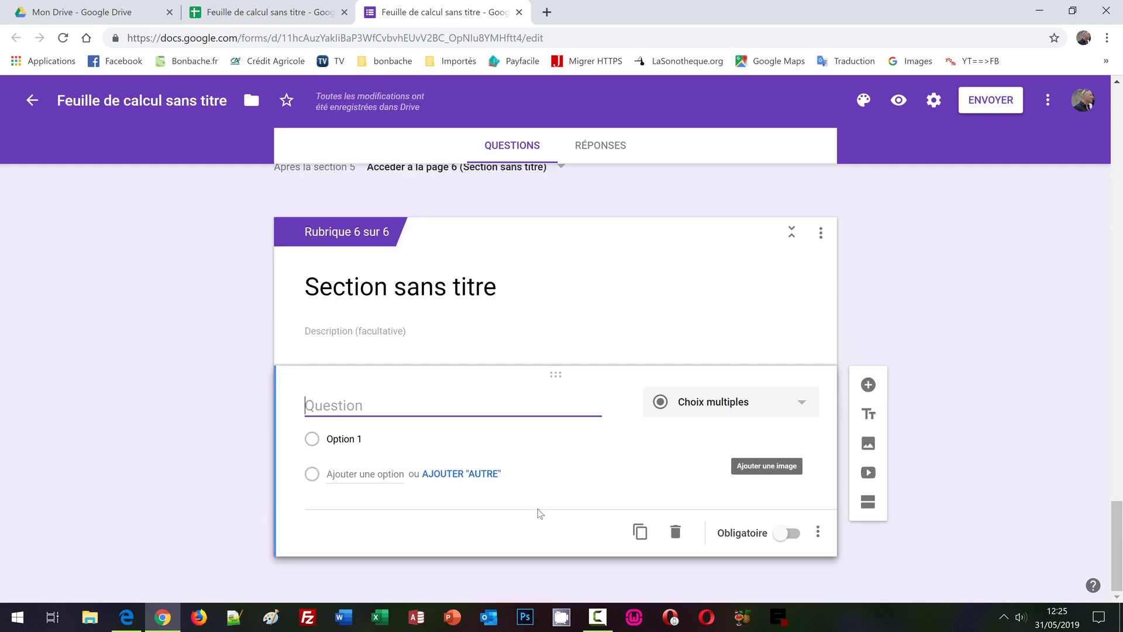
type("Vo")
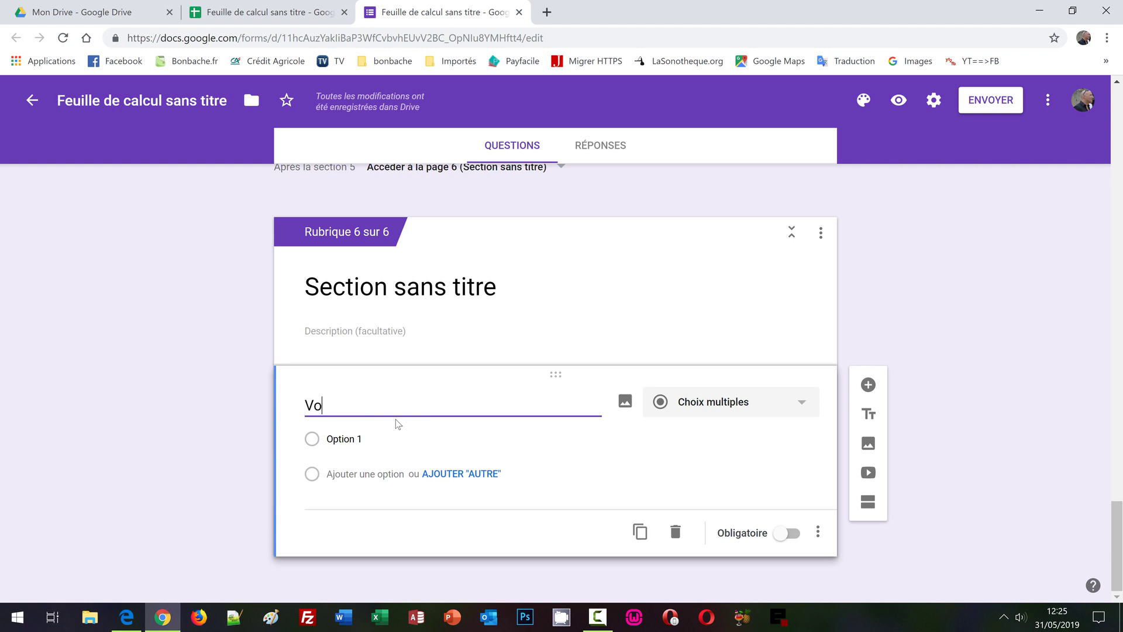
type("tre date de naissance")
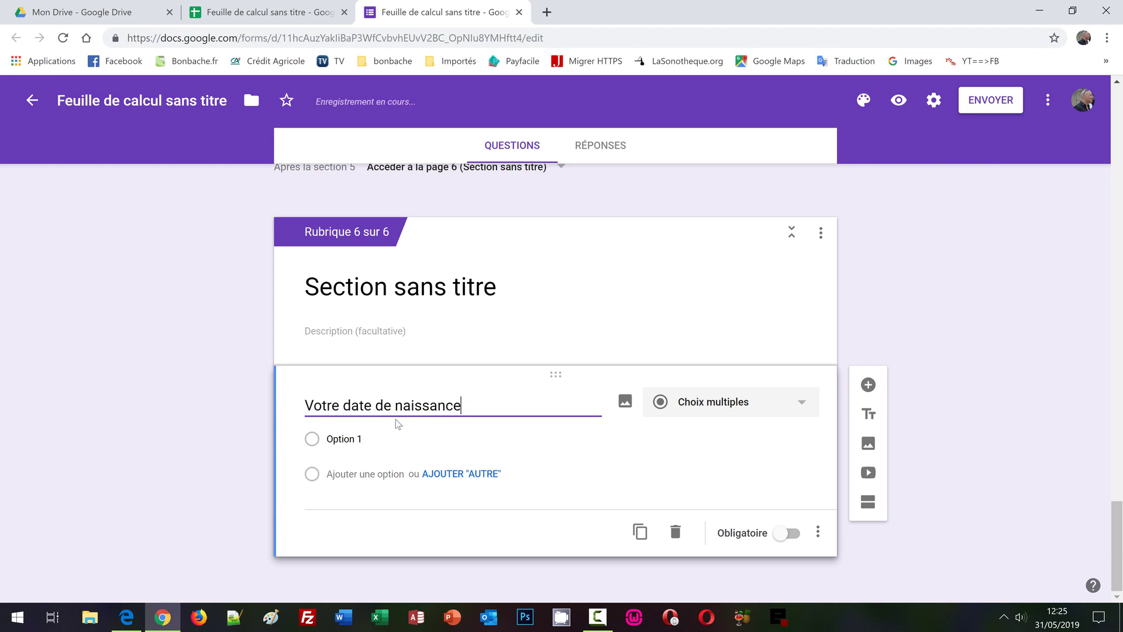
type(" :")
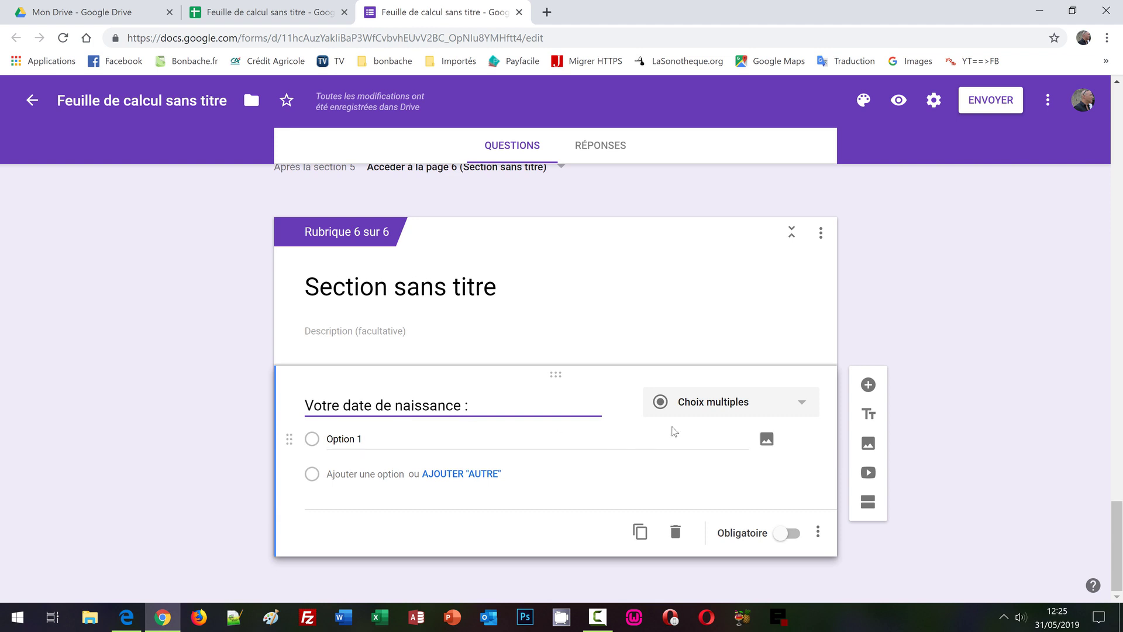
left_click(800, 410)
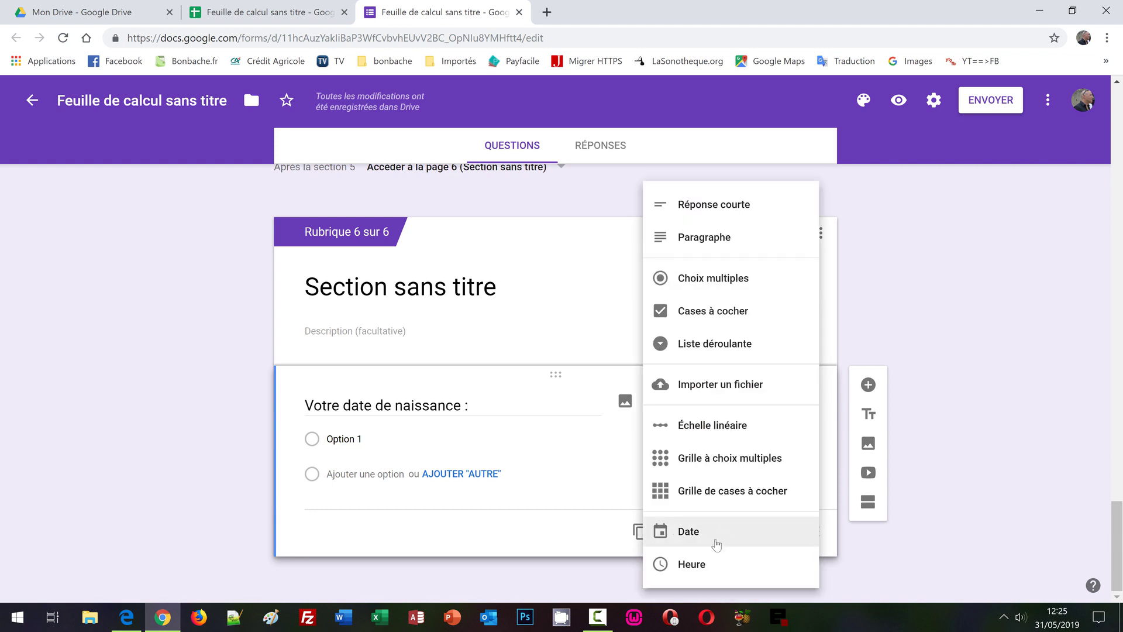
left_click(690, 532)
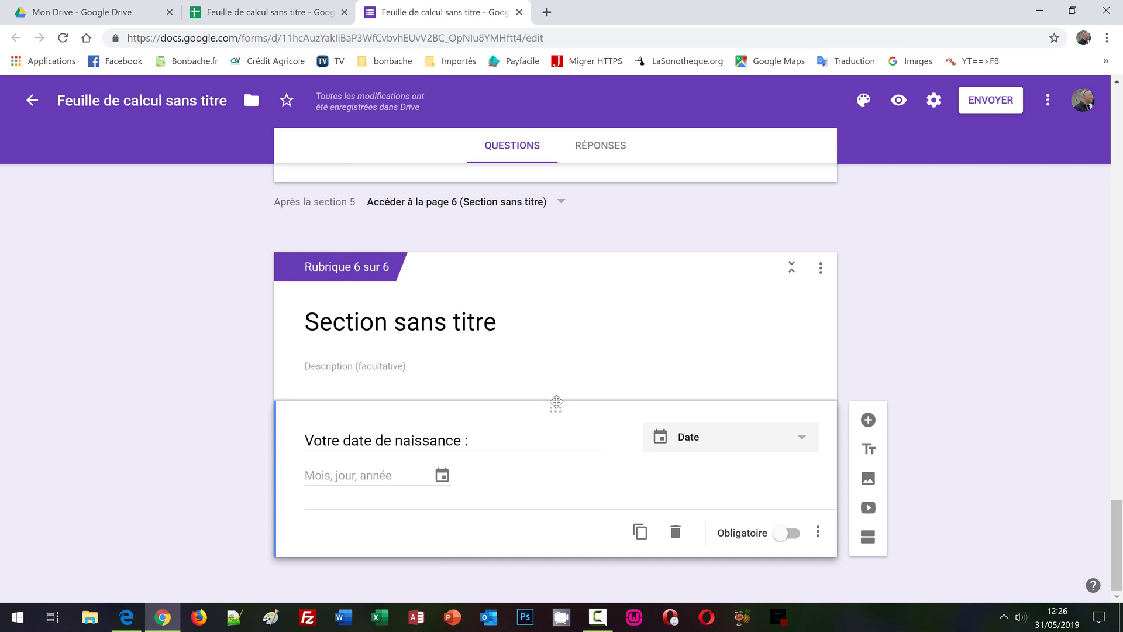
Step: Move the "Votre date de naissance :" question from section 6 to the start of section 2, above the favourite software question
left_click_drag(556, 401, 705, 525)
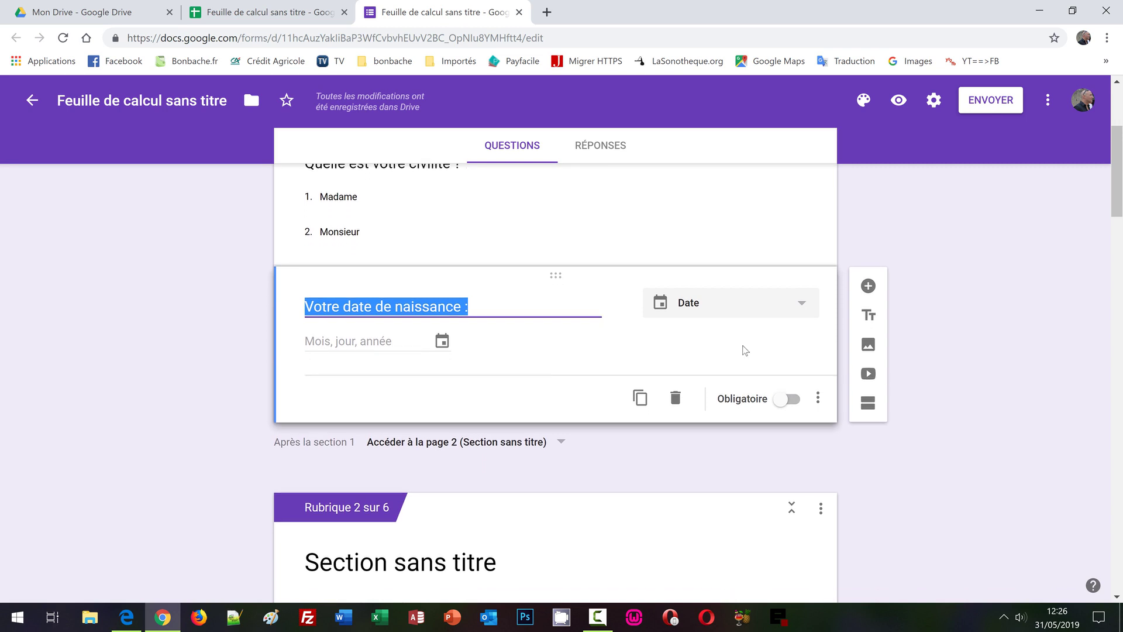
left_click_drag(556, 274, 562, 506)
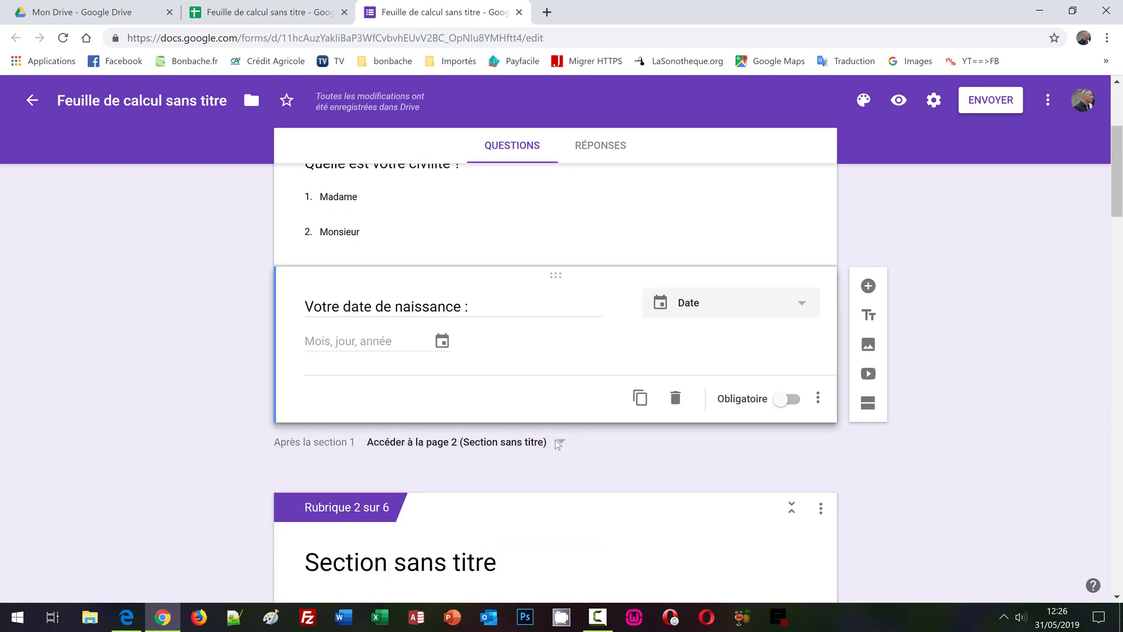
left_click_drag(552, 269, 556, 481)
scroll(791, 456, "down", 4)
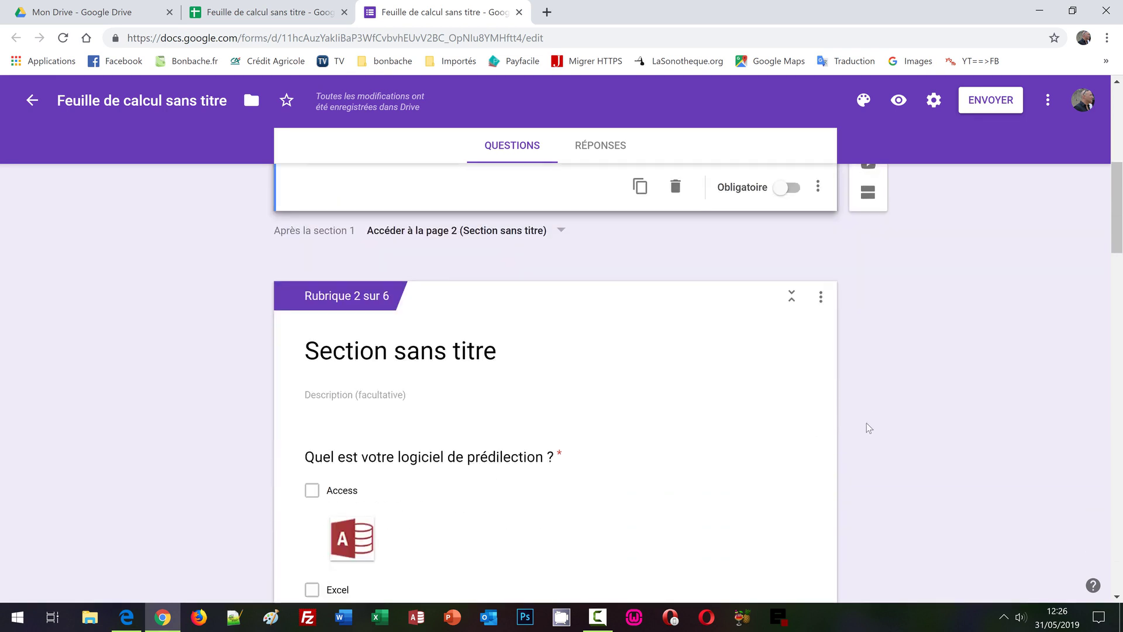
scroll(672, 286, "up", 4)
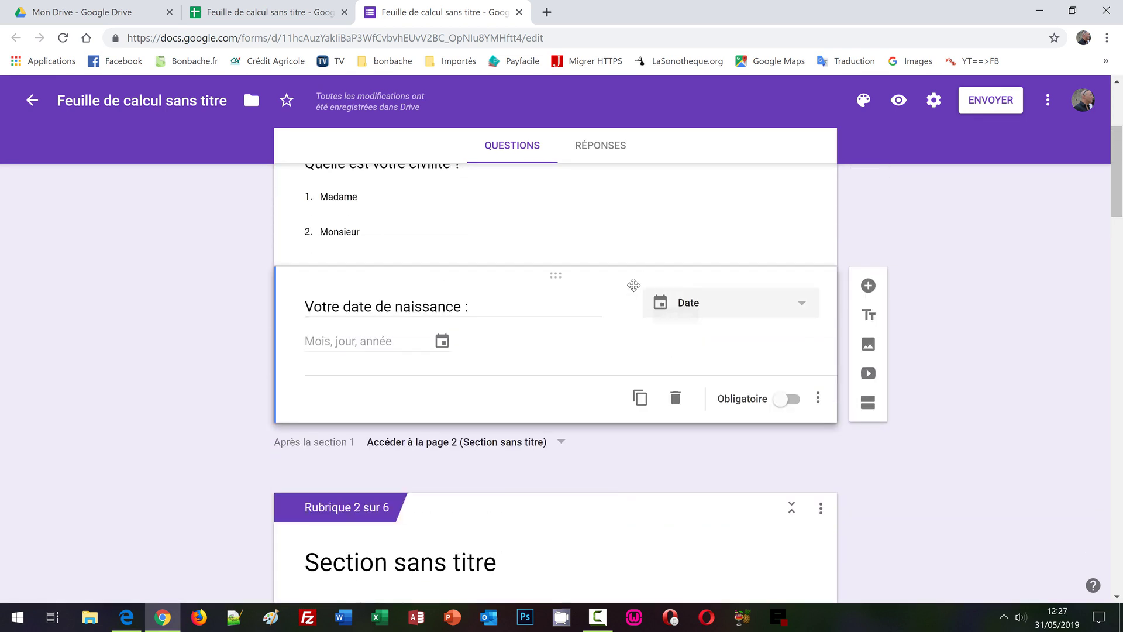
left_click_drag(563, 277, 551, 504)
scroll(855, 456, "down", 3)
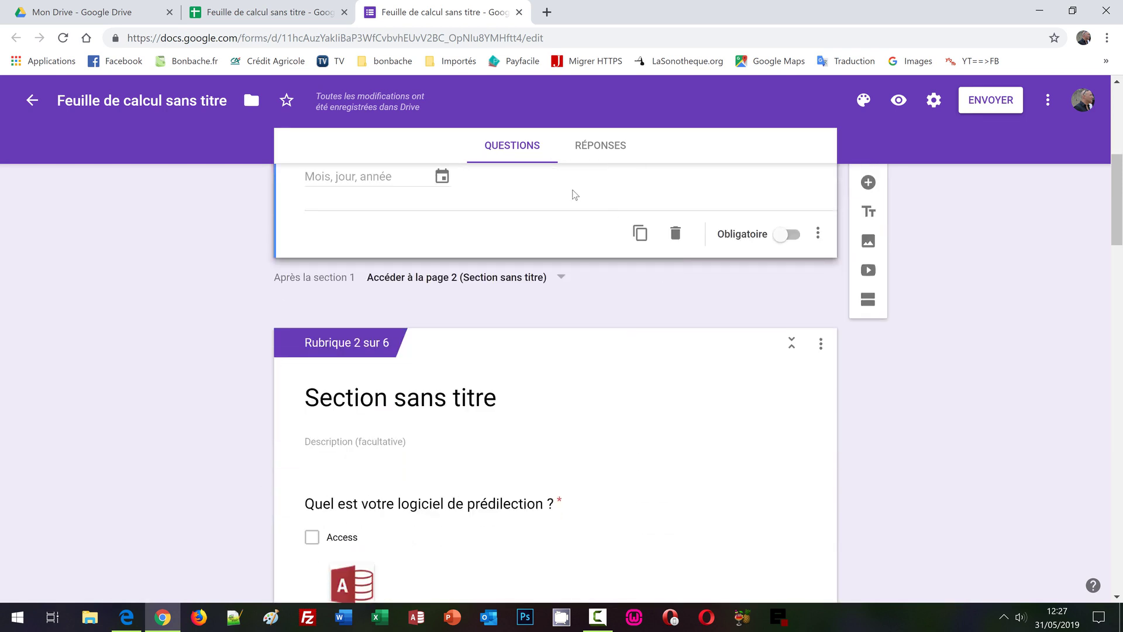
scroll(587, 261, "up", 1)
scroll(587, 262, "up", 2)
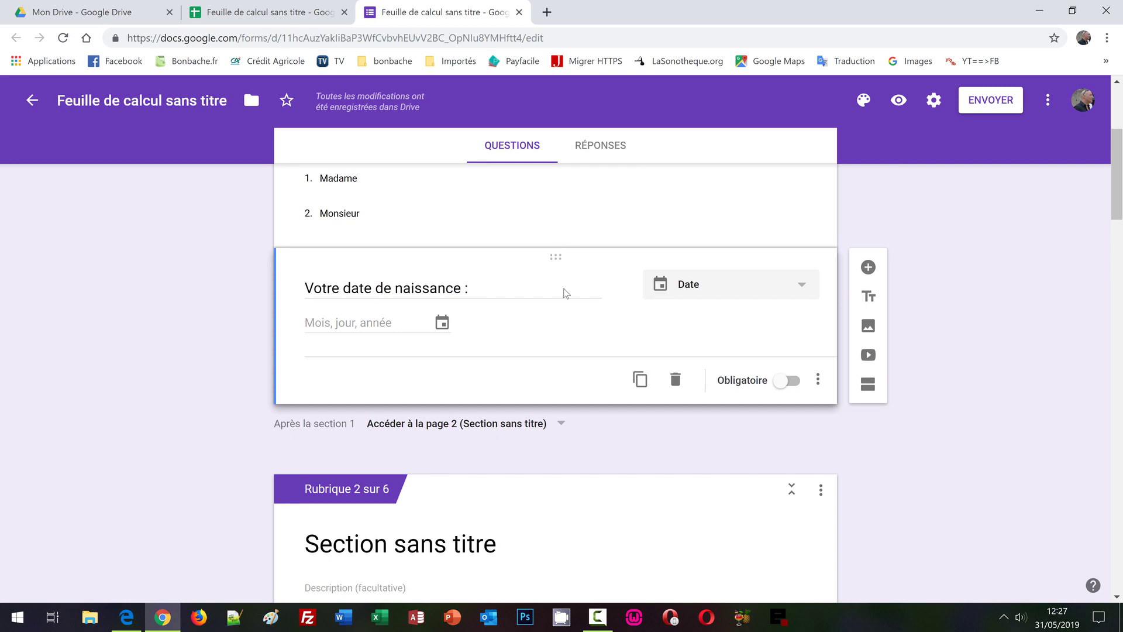
left_click_drag(566, 292, 516, 544)
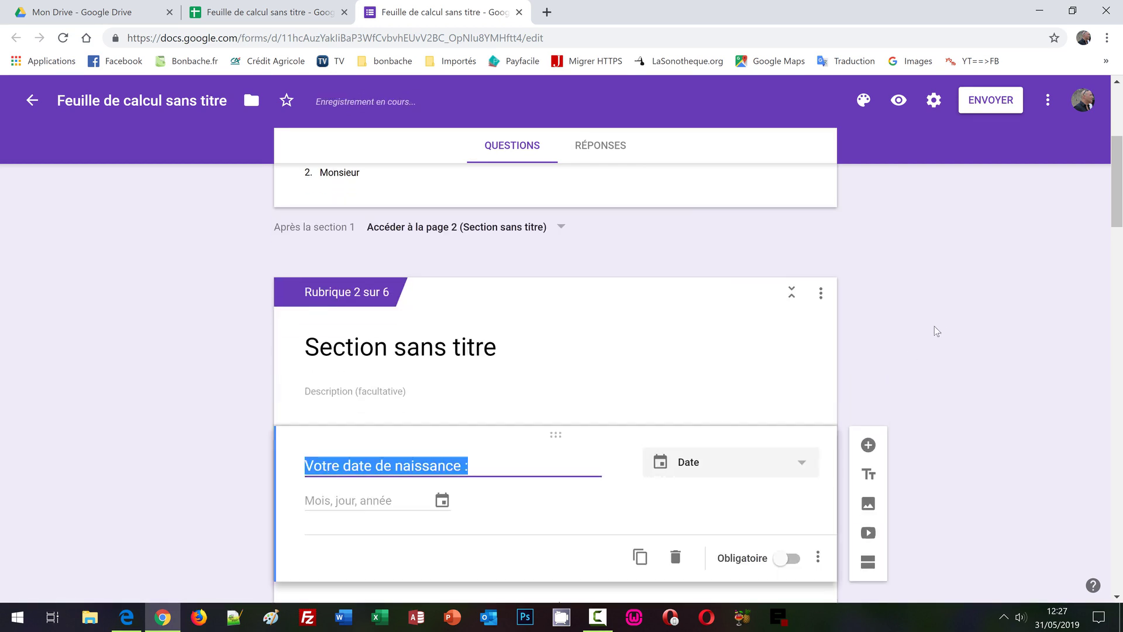
Step: Insert a new section right after the date of birth question and have section 2 lead to page 3 (Section sans titre)
scroll(943, 322, "up", 3)
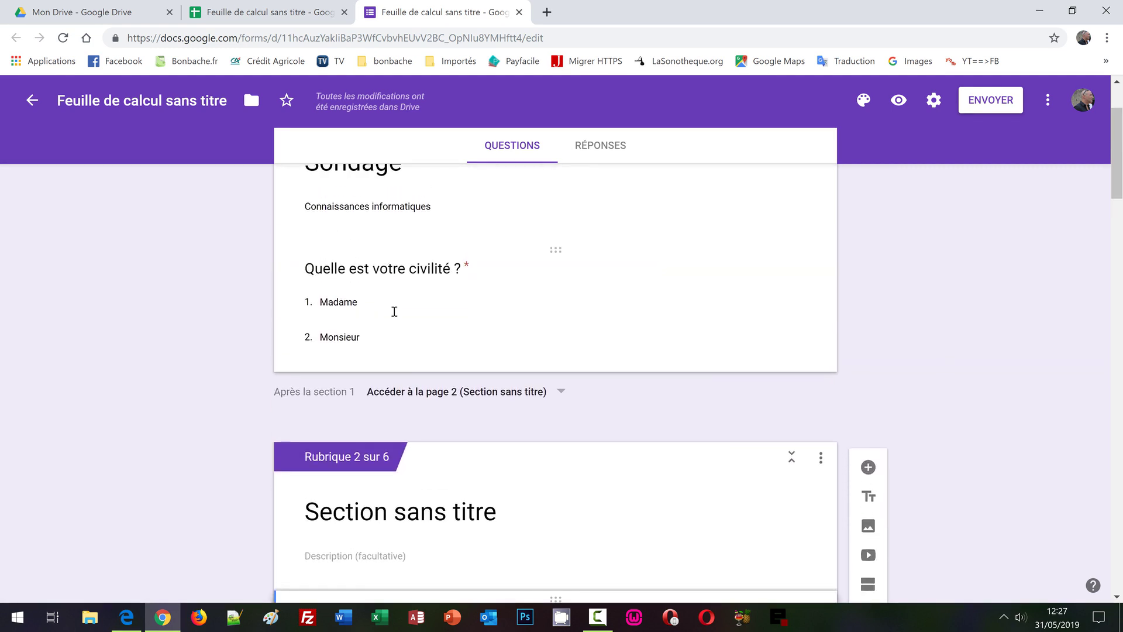
scroll(557, 402, "down", 5)
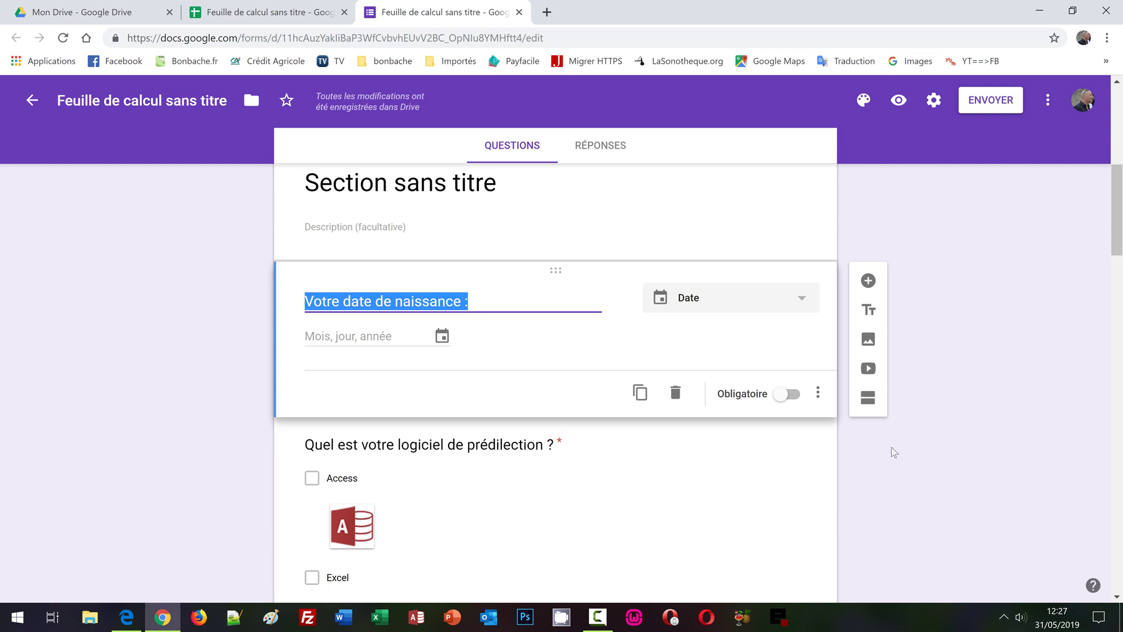
left_click(870, 400)
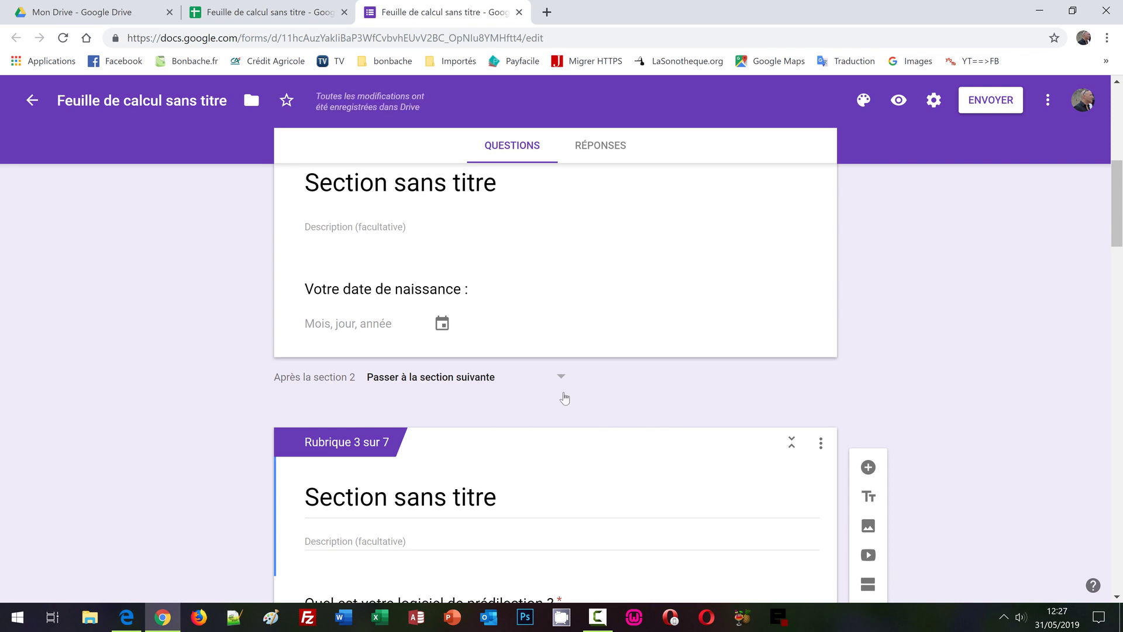
left_click(561, 378)
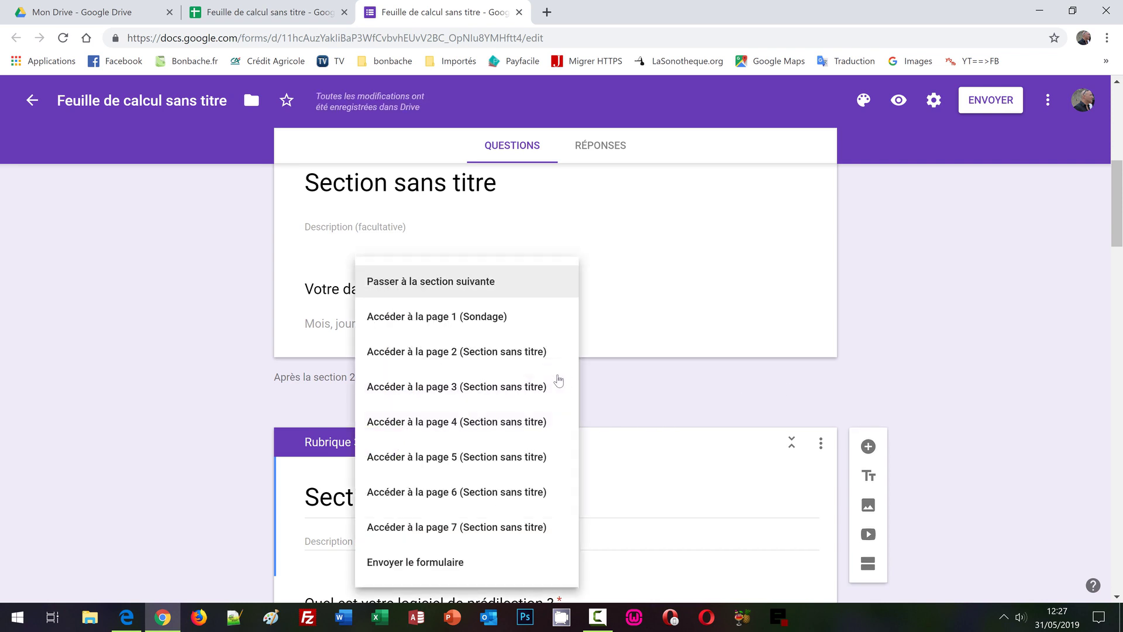
left_click(476, 392)
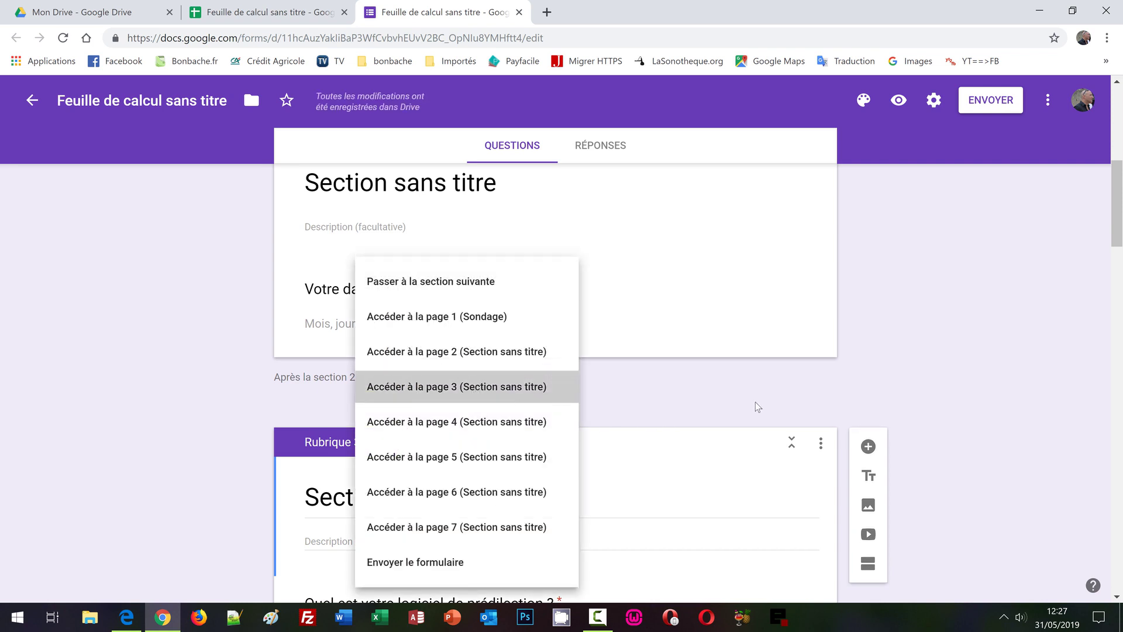
Step: Check which page each of sections 3 to 6 leads to, down to the last section of the form
scroll(921, 379, "down", 4)
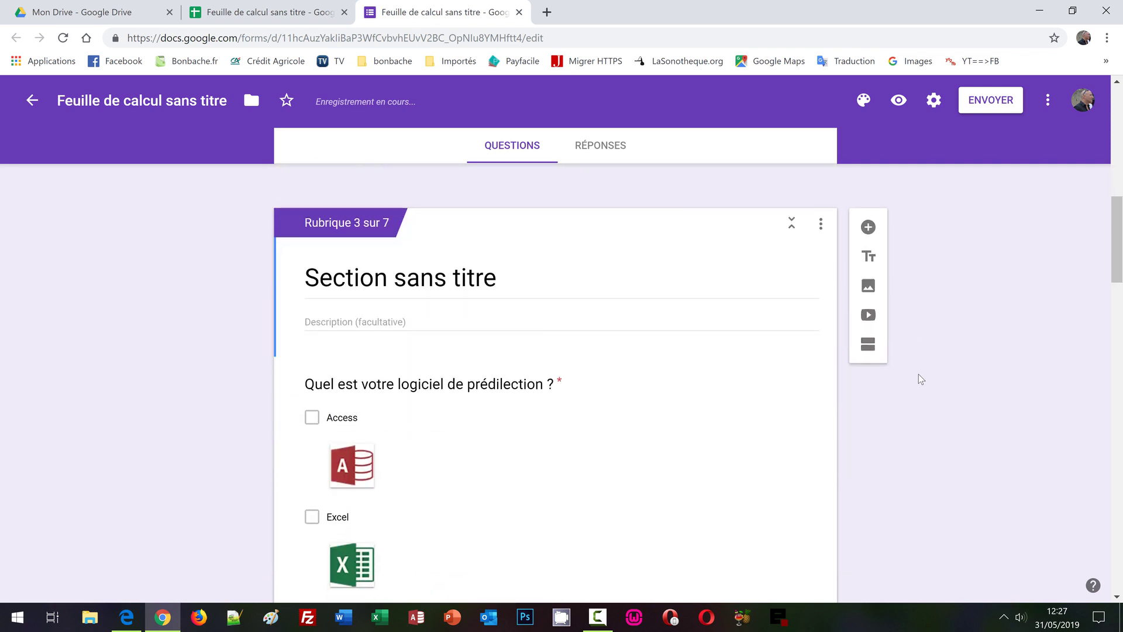
scroll(540, 339, "down", 4)
scroll(542, 345, "down", 5)
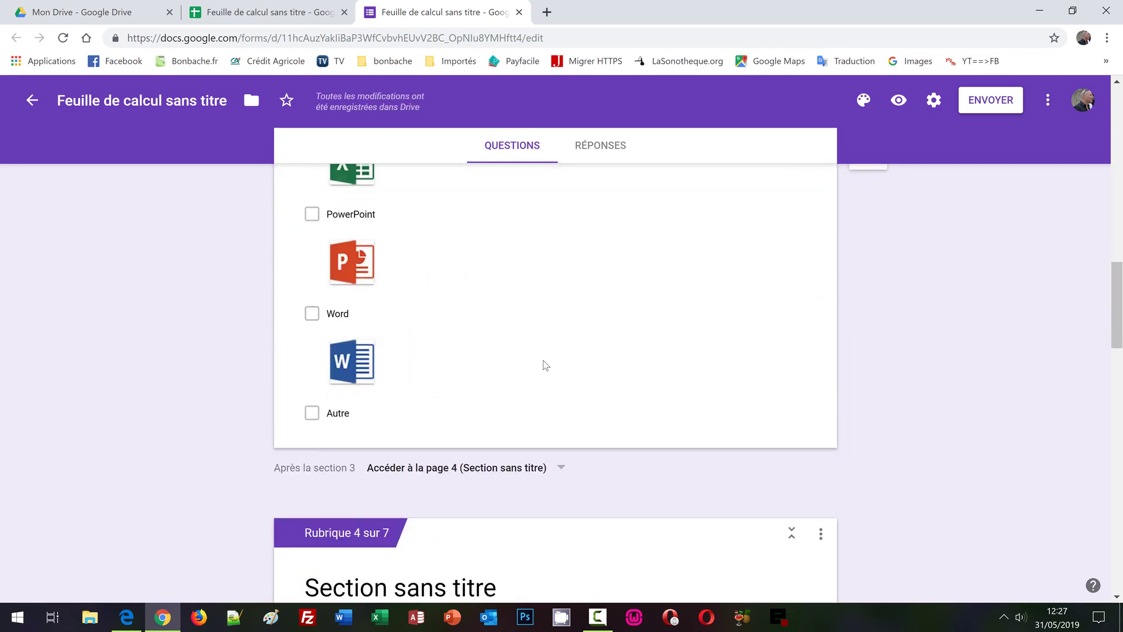
scroll(522, 440, "down", 3)
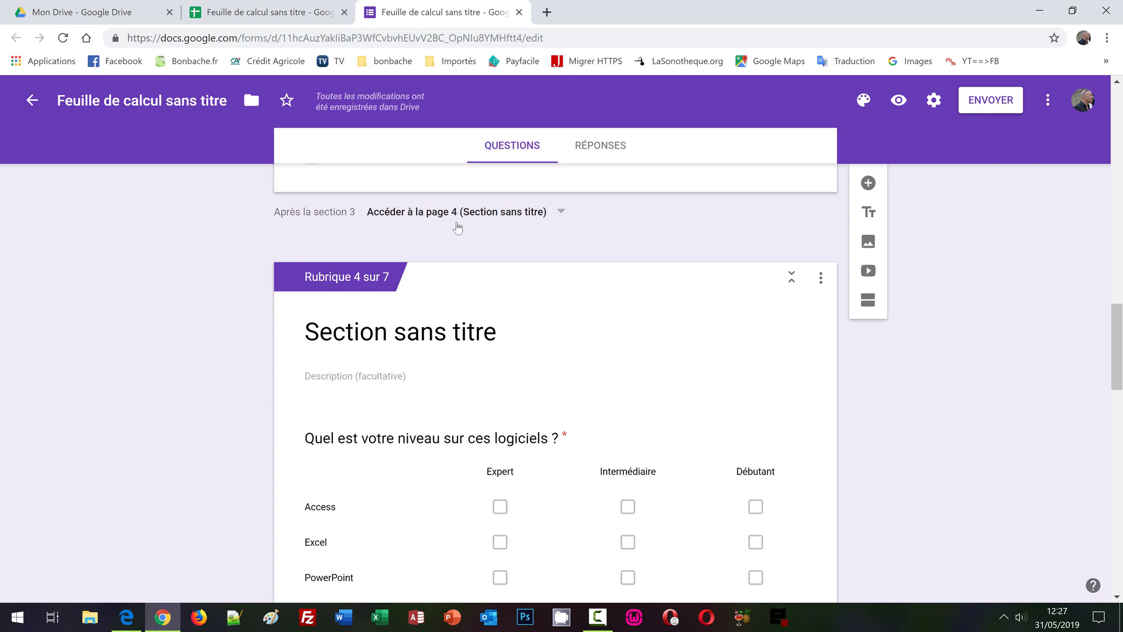
scroll(534, 318, "down", 10)
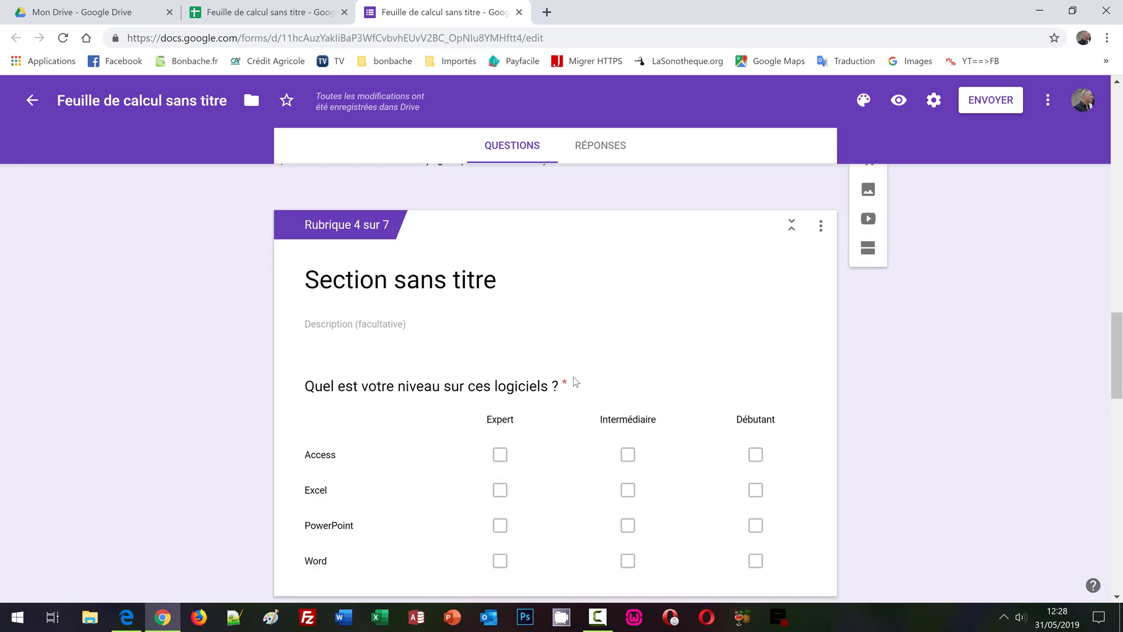
scroll(588, 409, "down", 9)
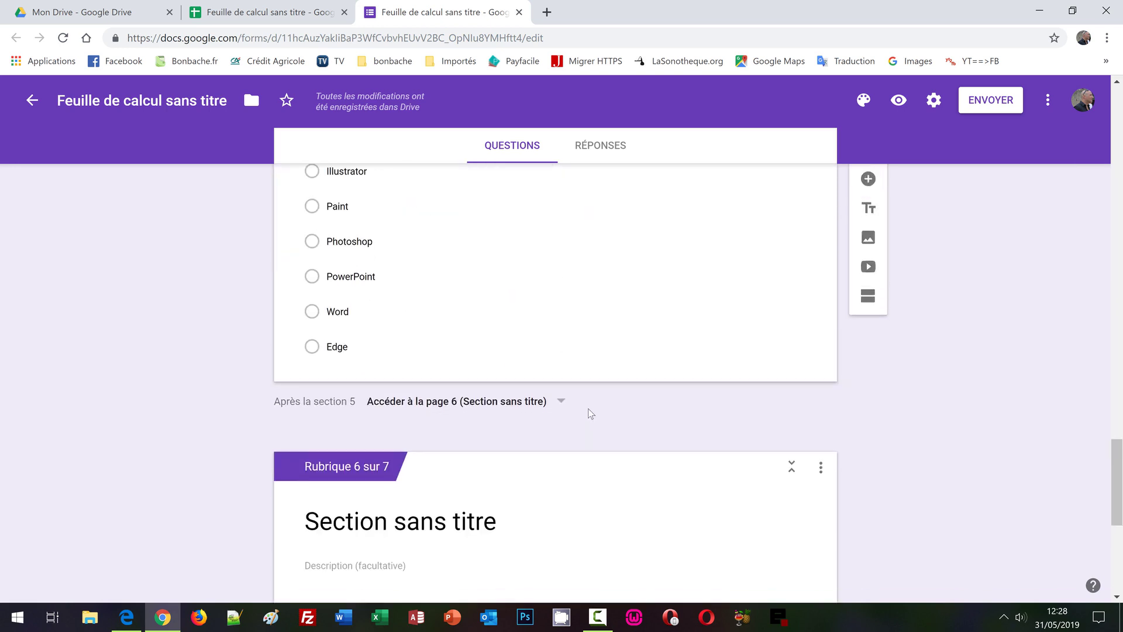
scroll(590, 414, "down", 2)
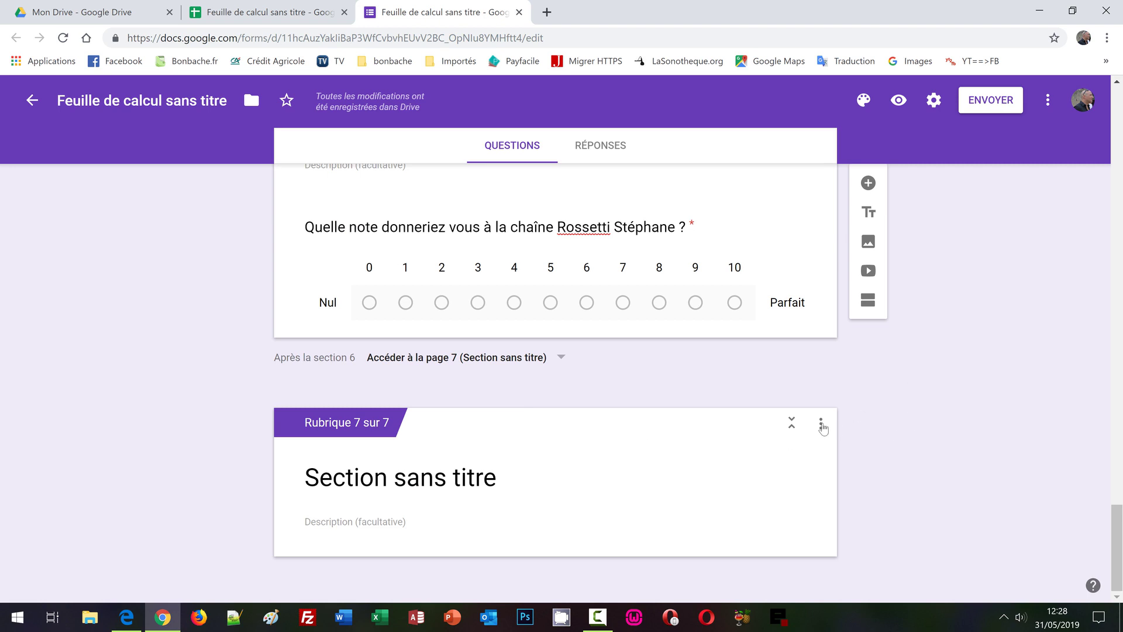
Step: Delete the empty untitled section 7 at the end of the form
left_click(821, 424)
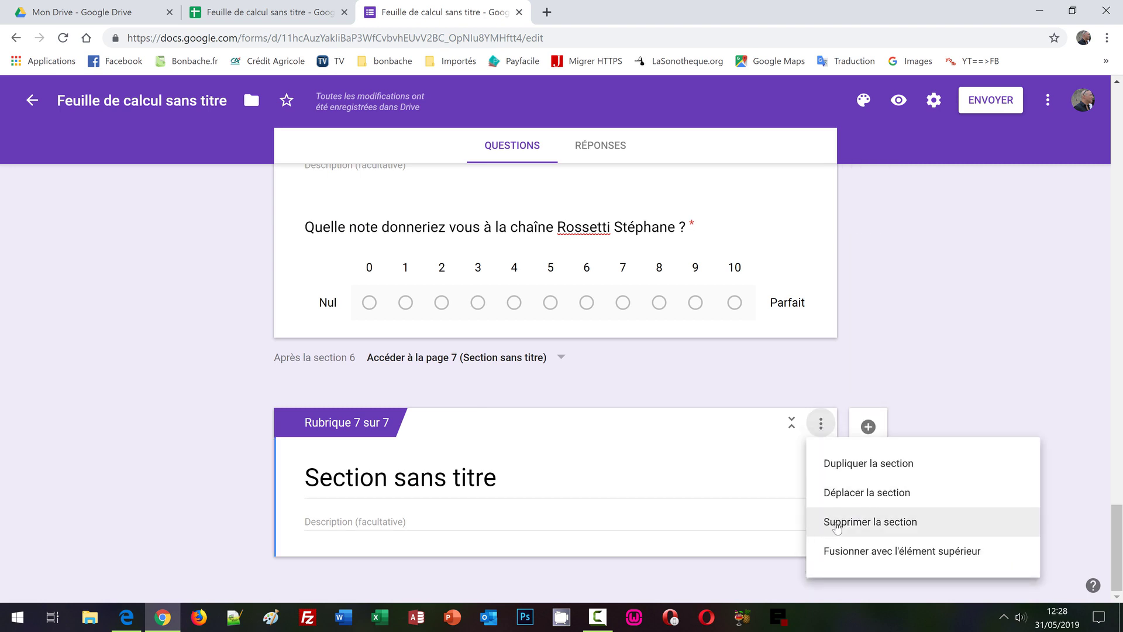
left_click(837, 526)
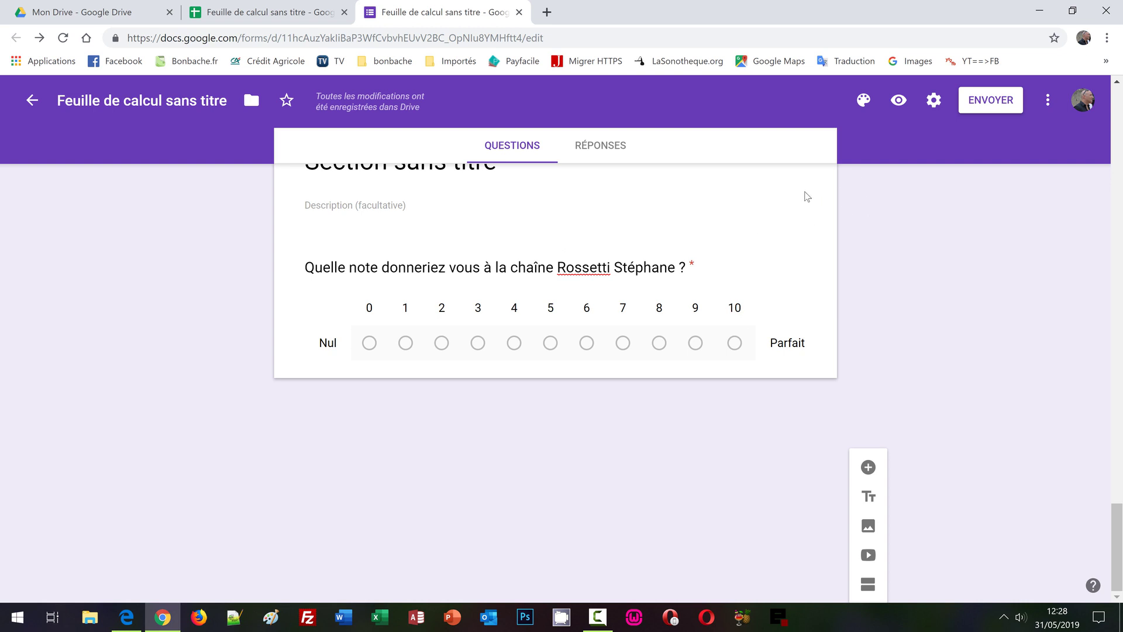
Step: Look through the HTML embed and e-mail options for sending the form, and copy its full, unshortened link
left_click(988, 104)
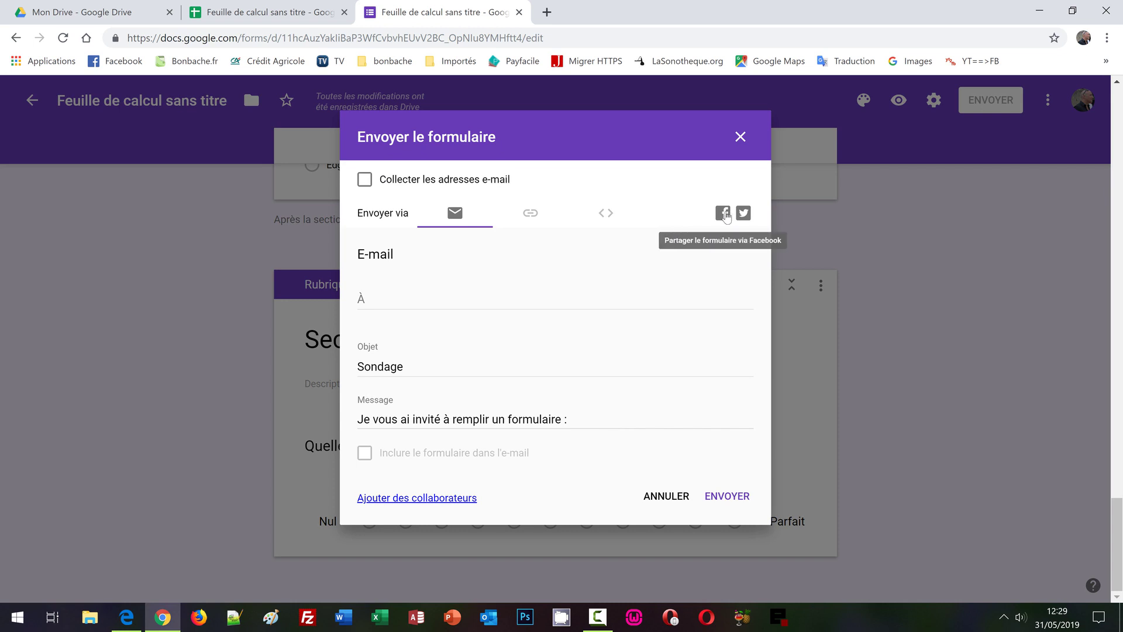
left_click(606, 214)
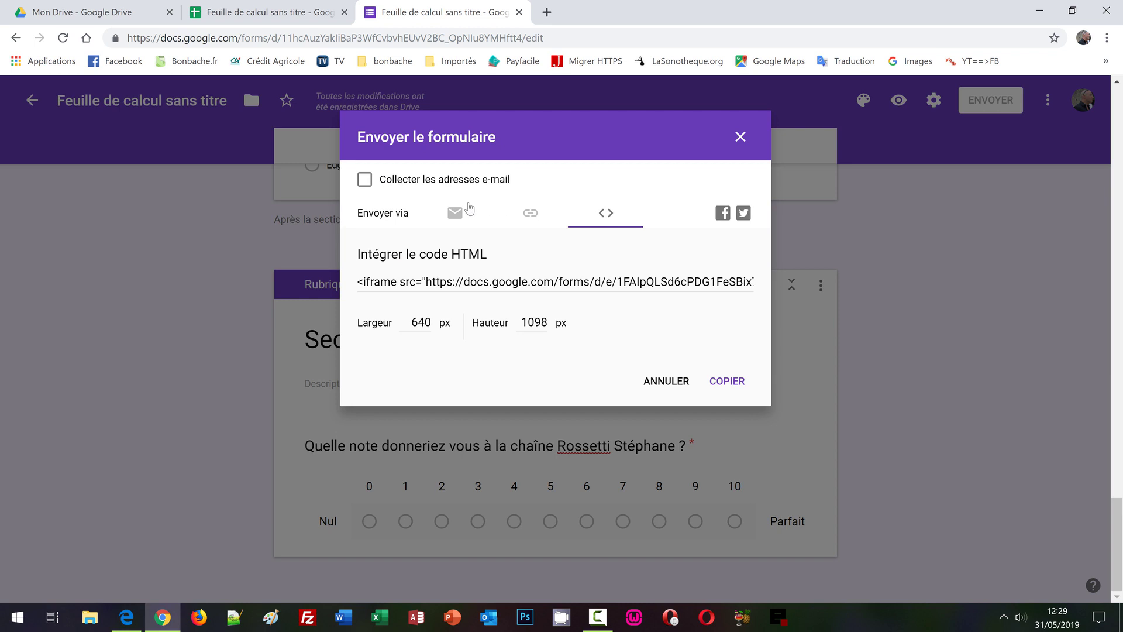
left_click(455, 214)
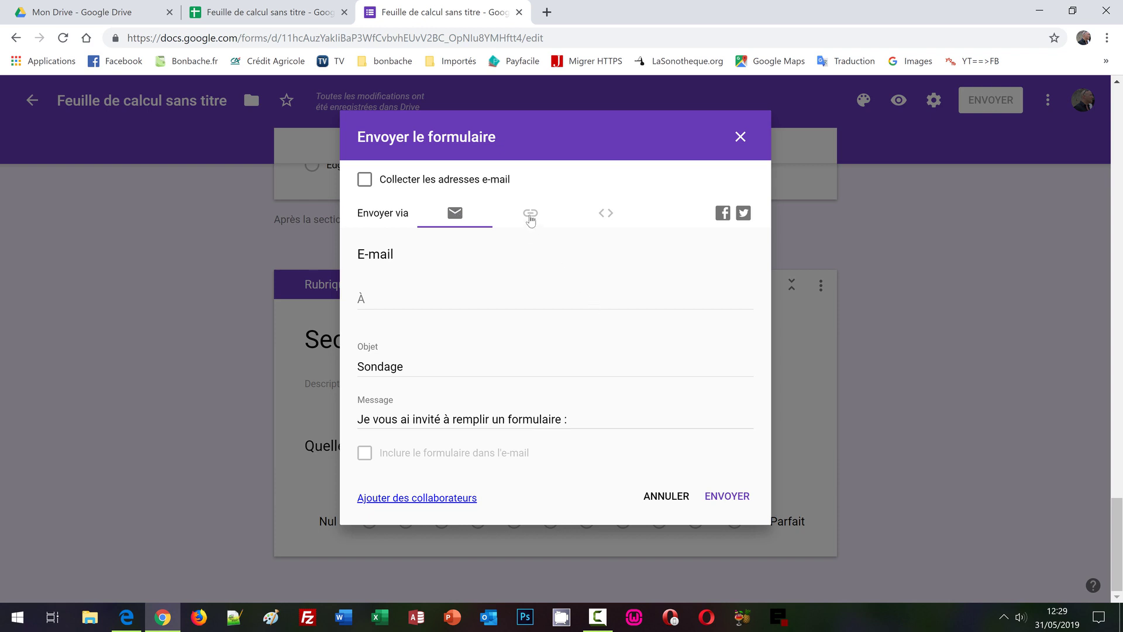
left_click(530, 214)
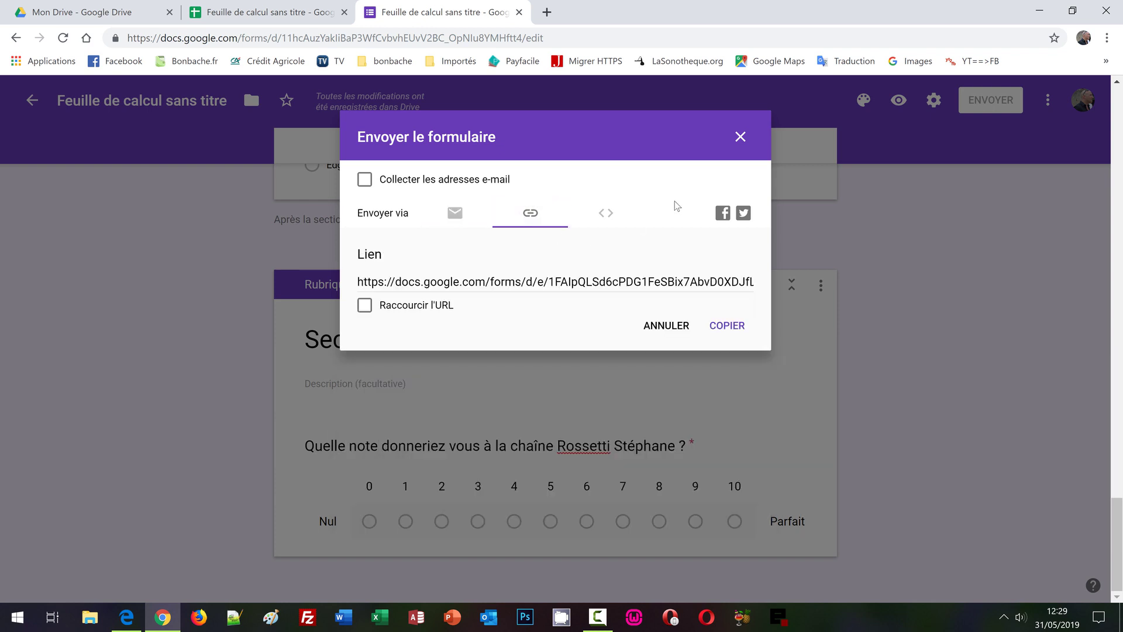
left_click(574, 281)
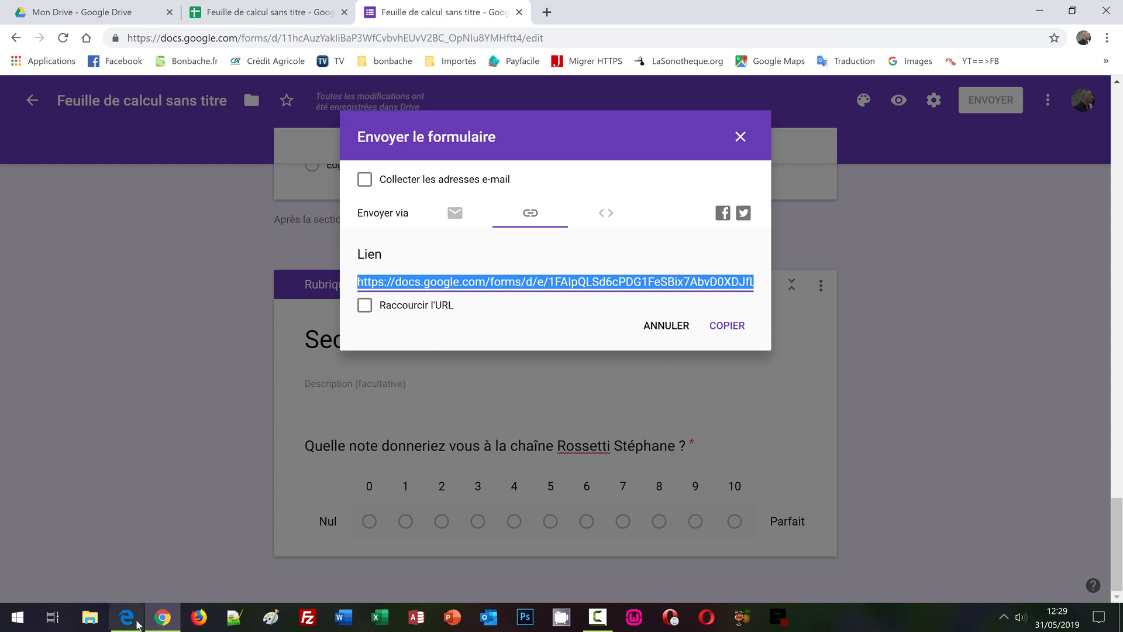
Step: Switch to Microsoft Edge and open the survey with the copied form link
left_click(127, 617)
type("https://docs.google.com/forms/d/e/1FAIpQLSd6cPDc1FeSBix7AbvD0XDJfLdkWhpPsUPYFtj2IZeJL-cxCw/viewform?usp=sf_link")
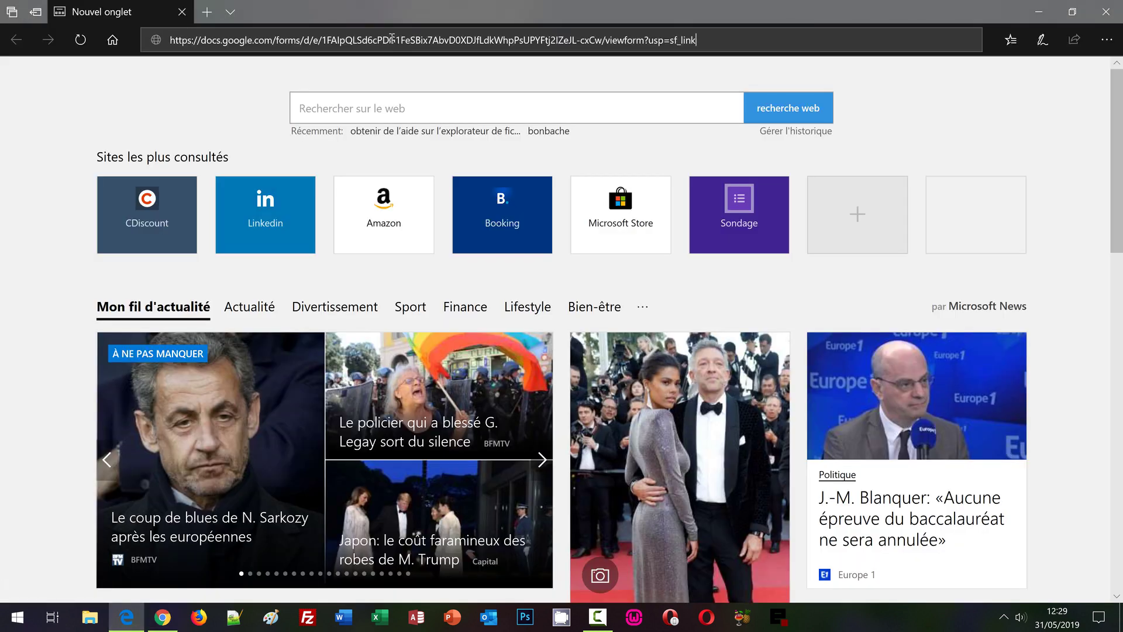
key("Return")
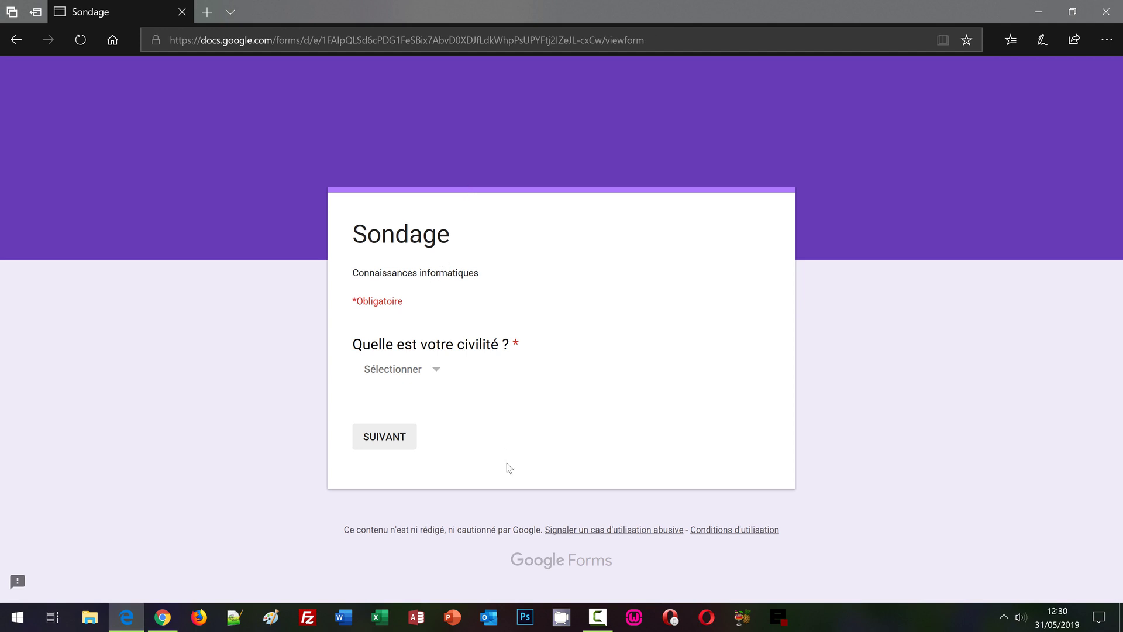
Step: Answer the civility question with Monsieur and continue past the date of birth page without filling in a date
left_click(436, 374)
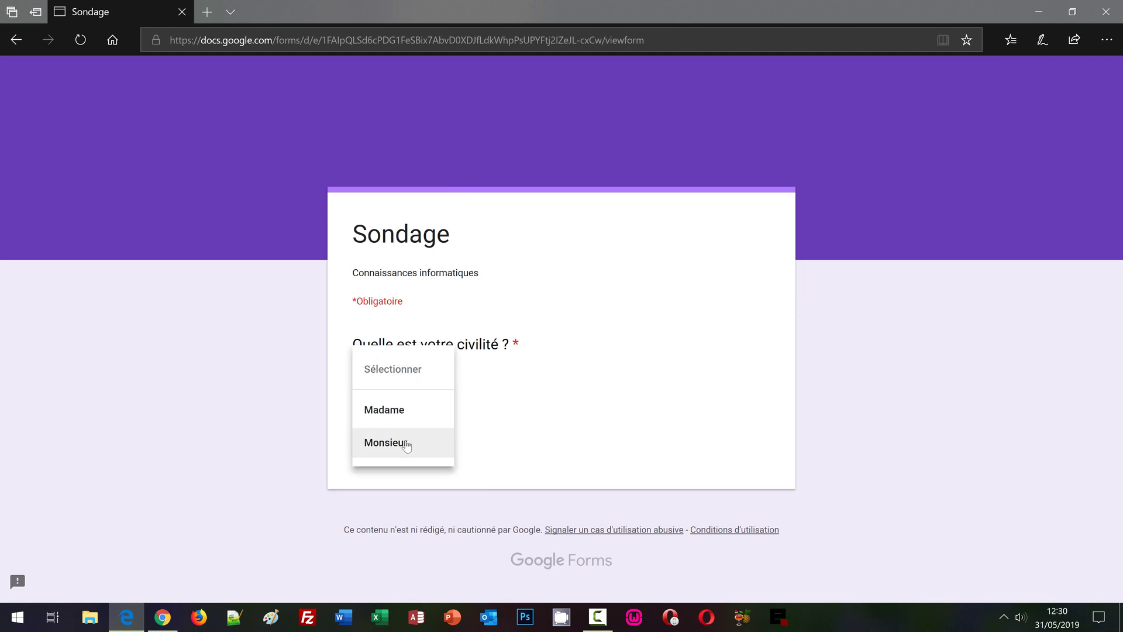
left_click(447, 442)
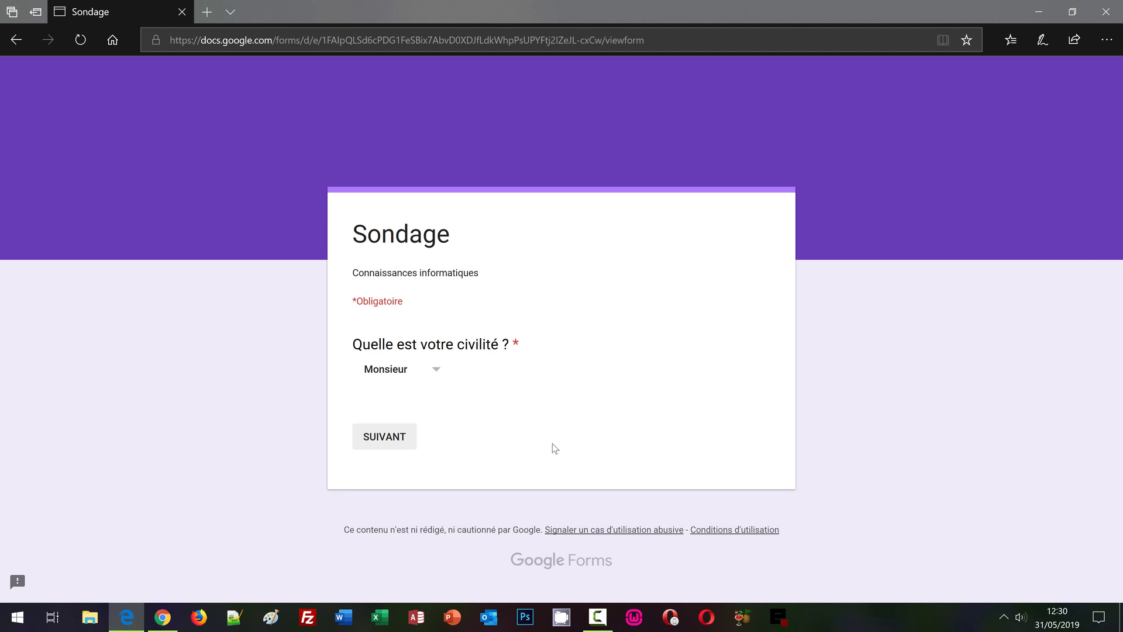
left_click(406, 440)
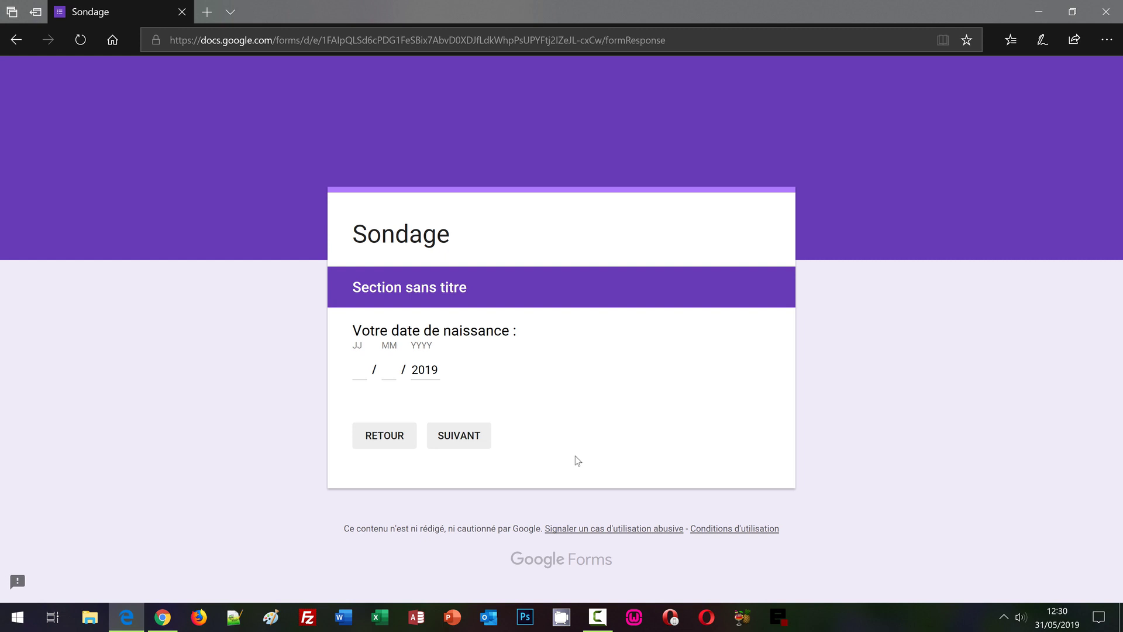
left_click(359, 365)
left_click(477, 439)
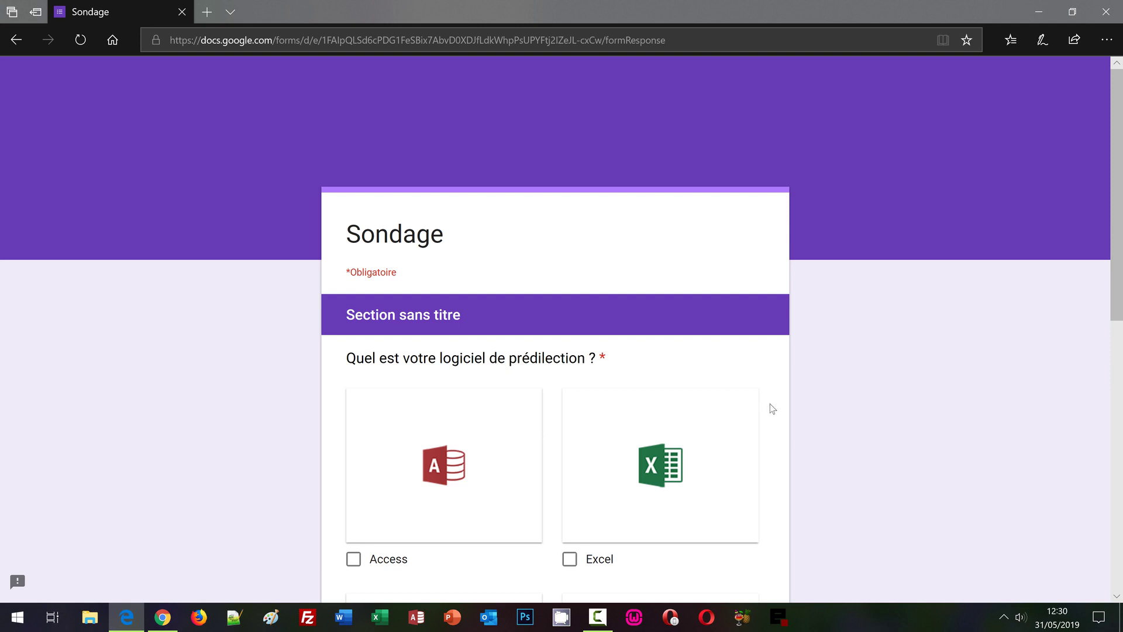
Step: Choose Access as the favourite software and continue to the following page of the survey
scroll(770, 408, "down", 4)
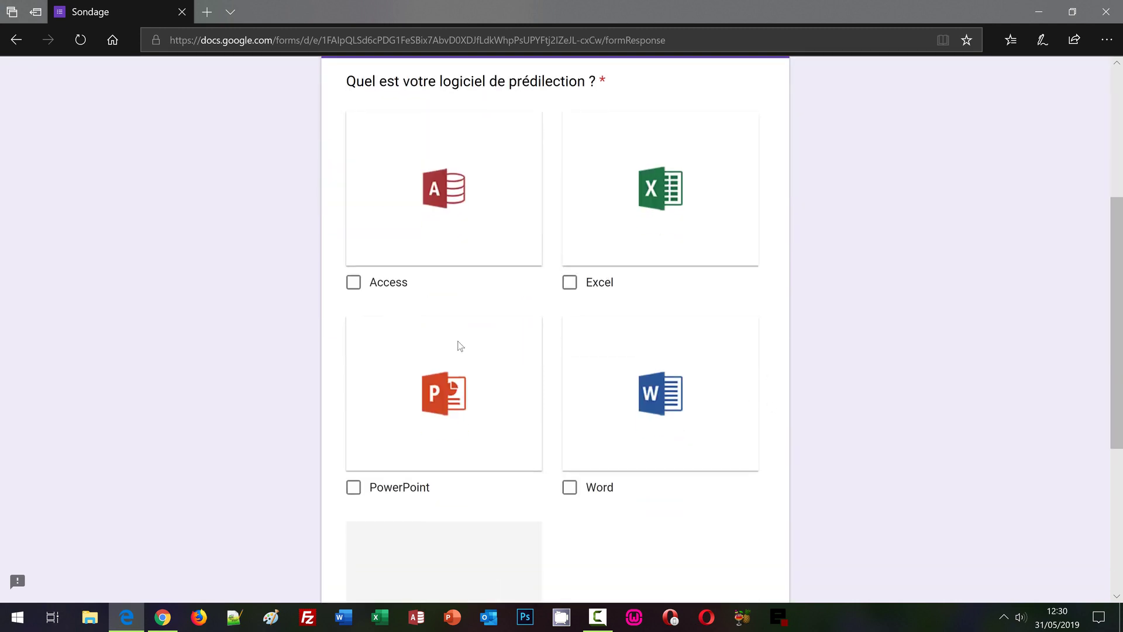
left_click(353, 283)
scroll(875, 408, "down", 3)
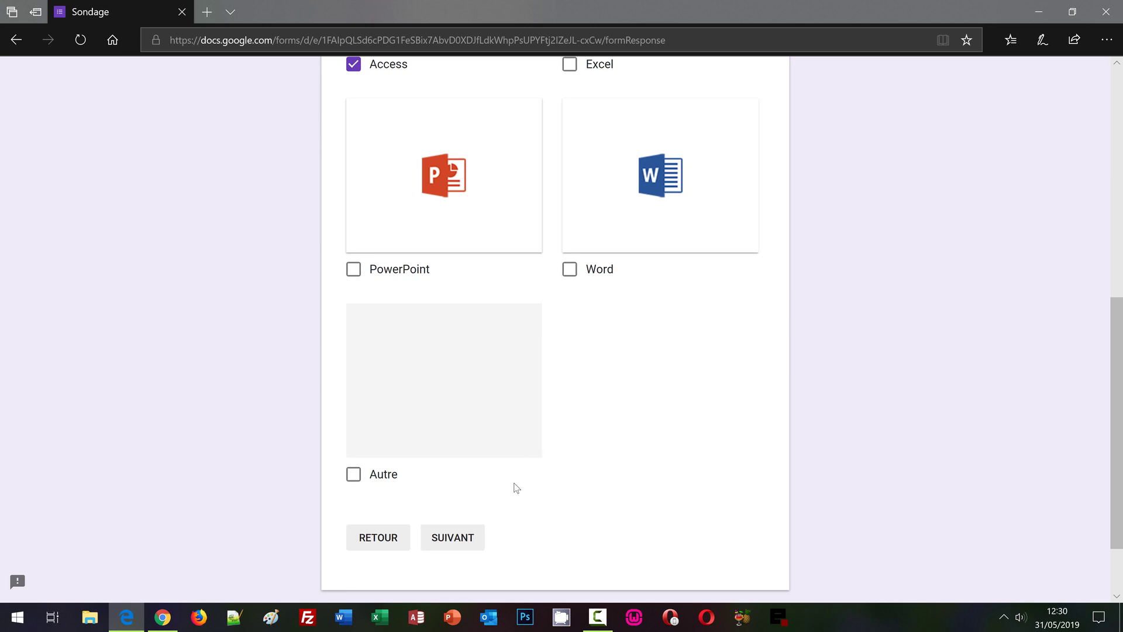
left_click(474, 536)
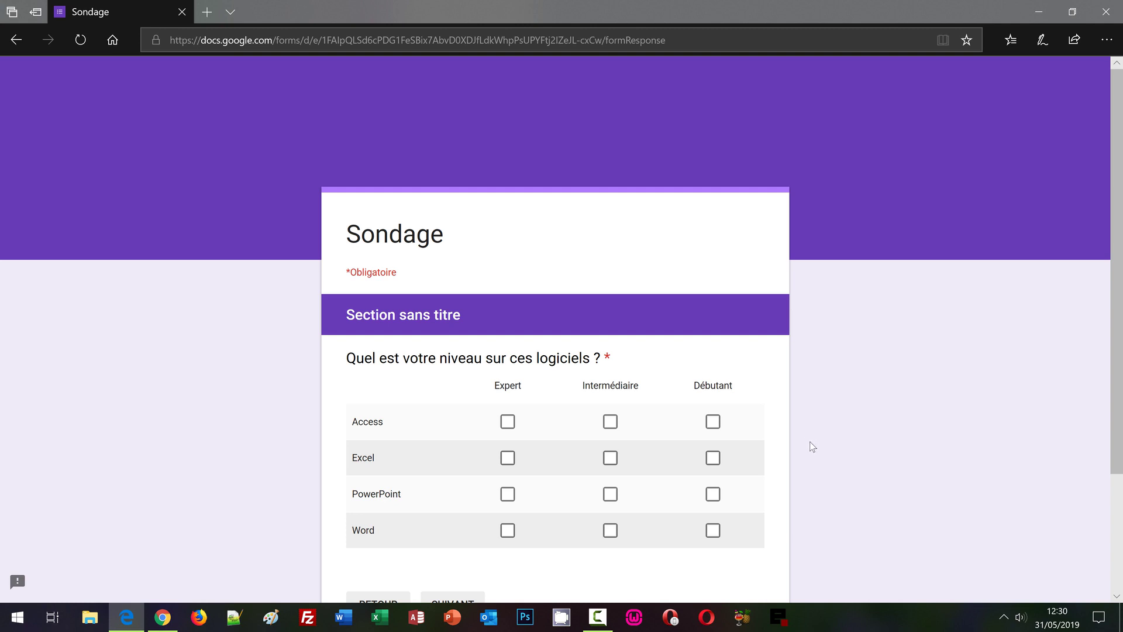
Step: Try to continue with the skill grid empty, then mark Expert for Access, Excel, PowerPoint and Word and go on
scroll(830, 438, "down", 2)
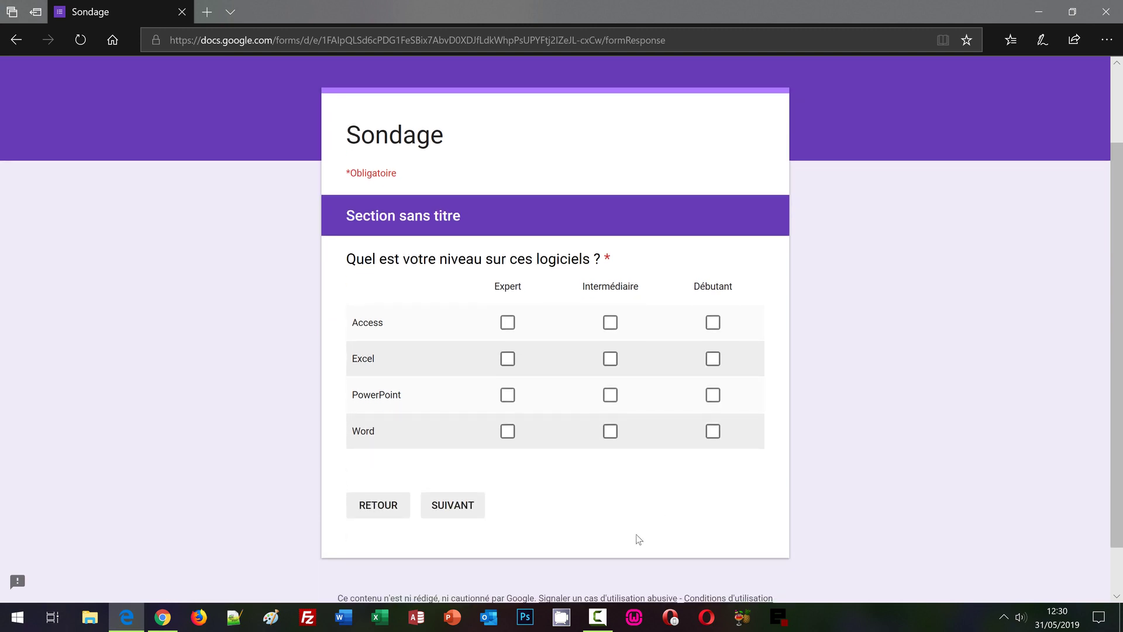
left_click(447, 504)
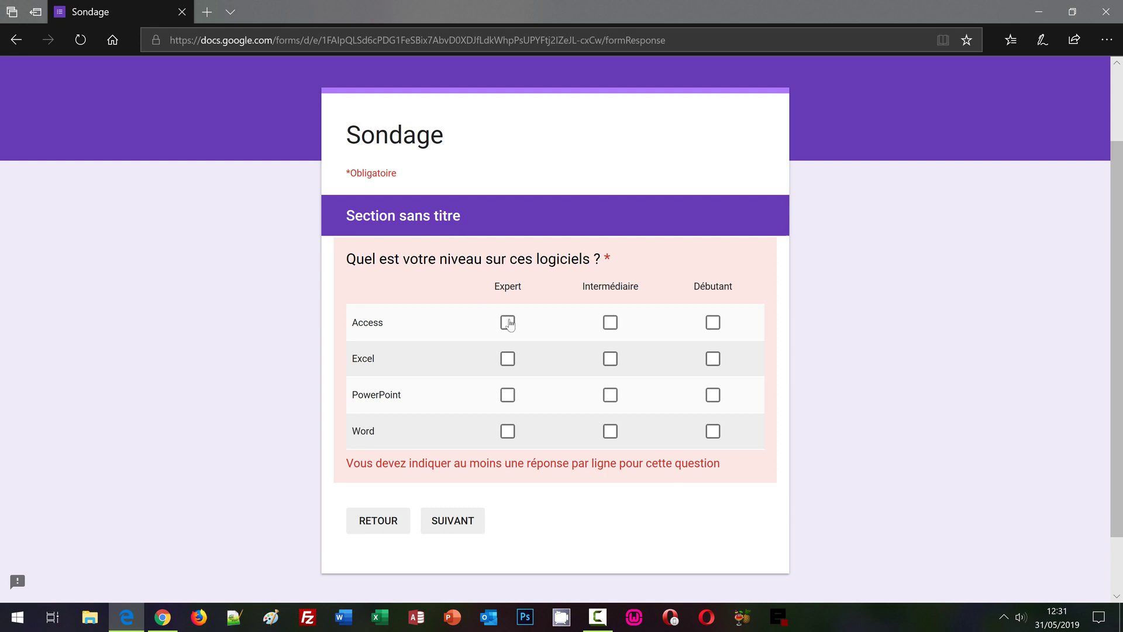
left_click(507, 359)
left_click(507, 395)
left_click(507, 431)
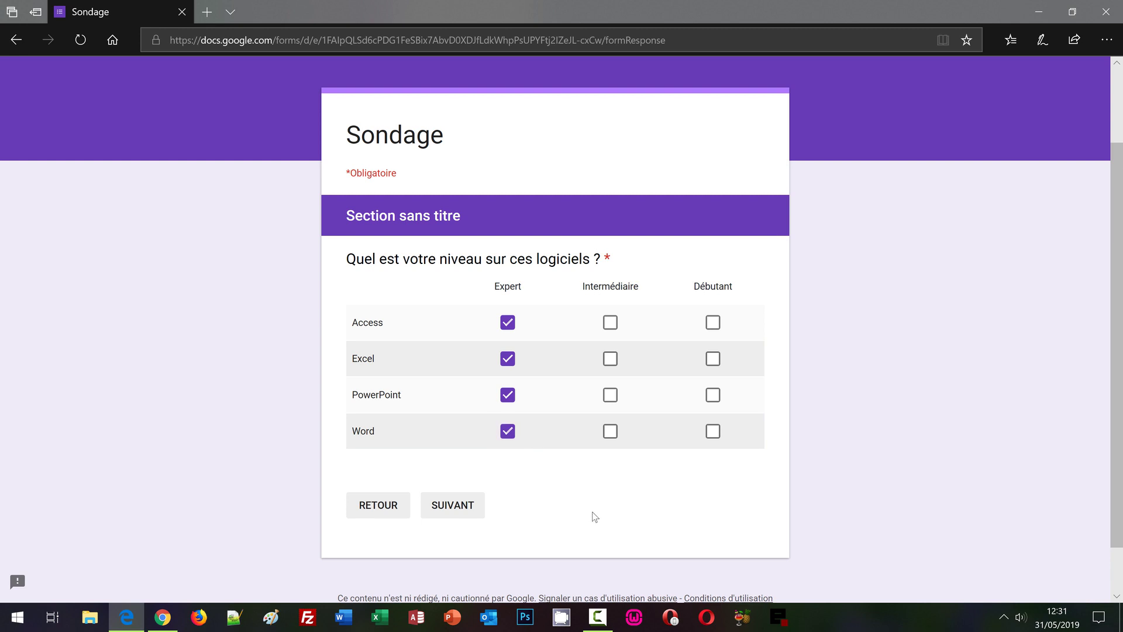
left_click(466, 506)
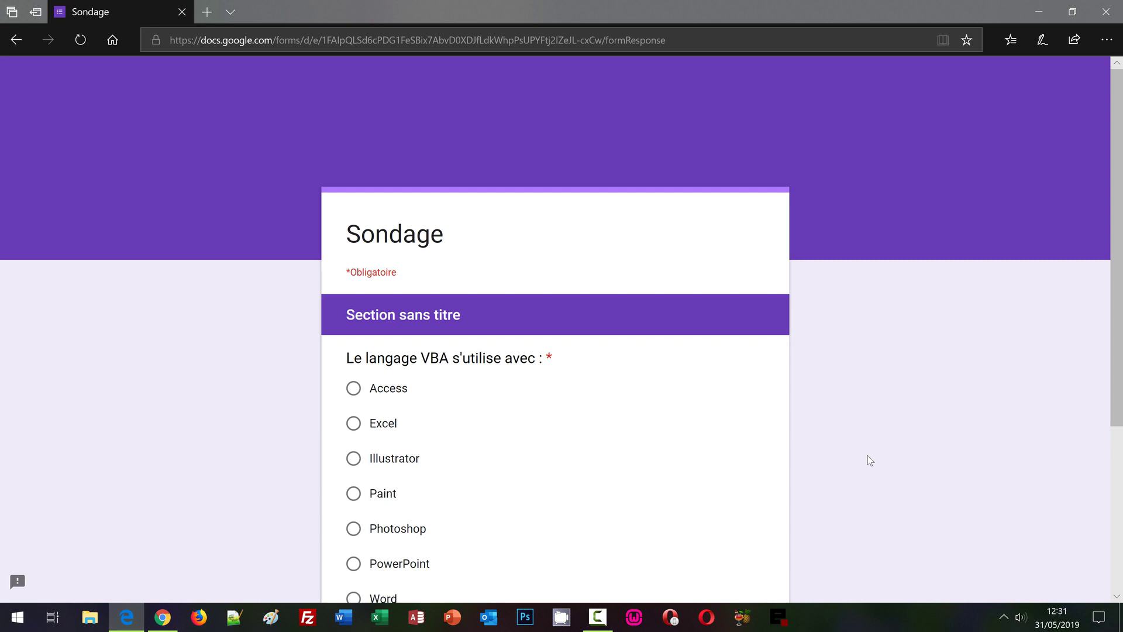
Step: Test several answers to the VBA language question, settle on Excel and continue to the rating page
scroll(872, 427, "down", 2)
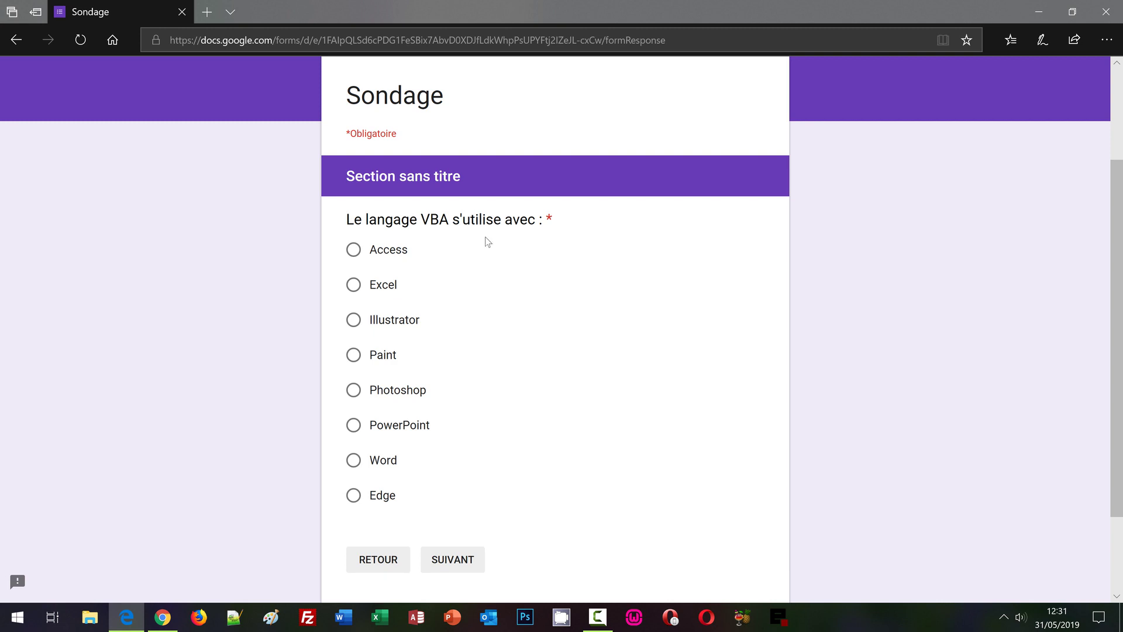
left_click(354, 251)
left_click(355, 286)
left_click(353, 459)
left_click(354, 424)
scroll(630, 393, "down", 3)
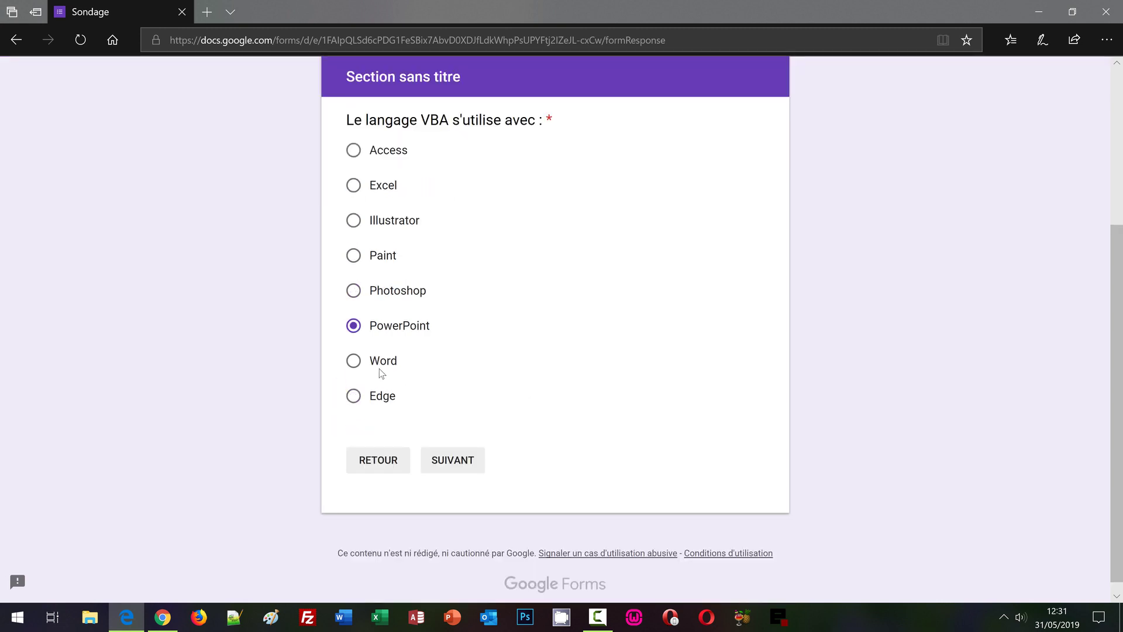
left_click(355, 362)
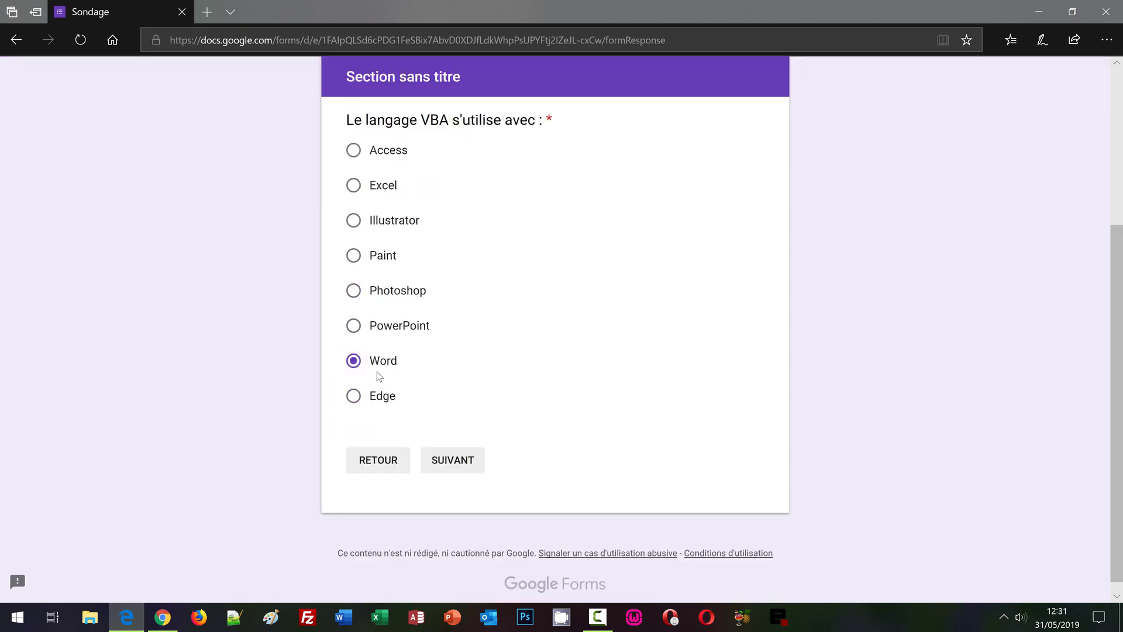
left_click(352, 328)
left_click(353, 152)
left_click(354, 186)
left_click(457, 466)
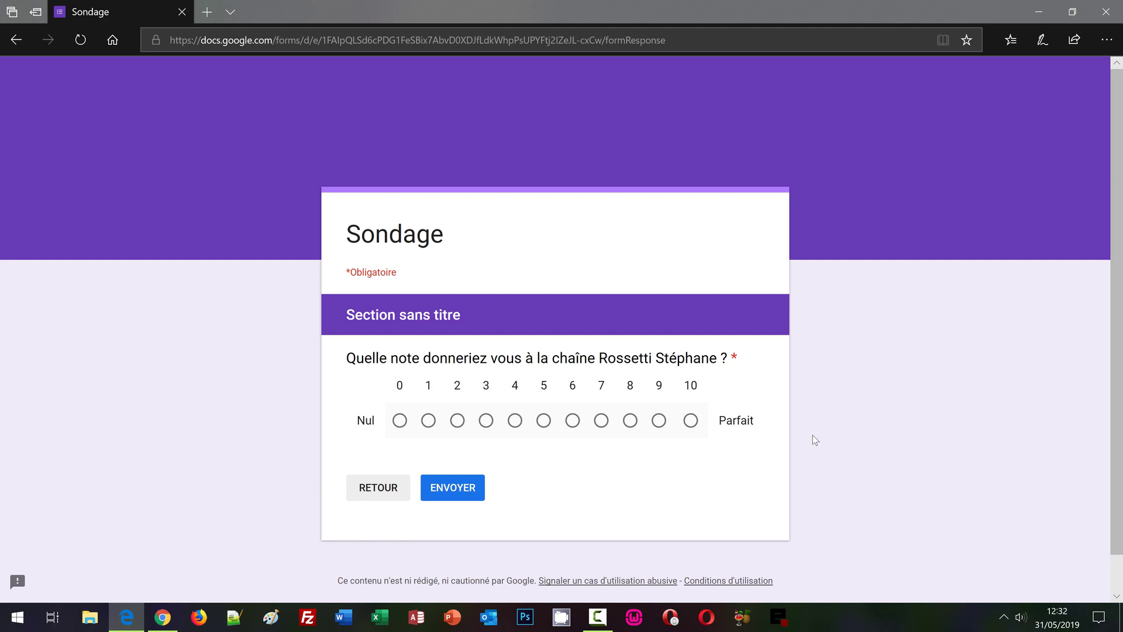
Step: Give the channel a rating of 9 and submit the survey response
left_click(658, 420)
left_click(466, 496)
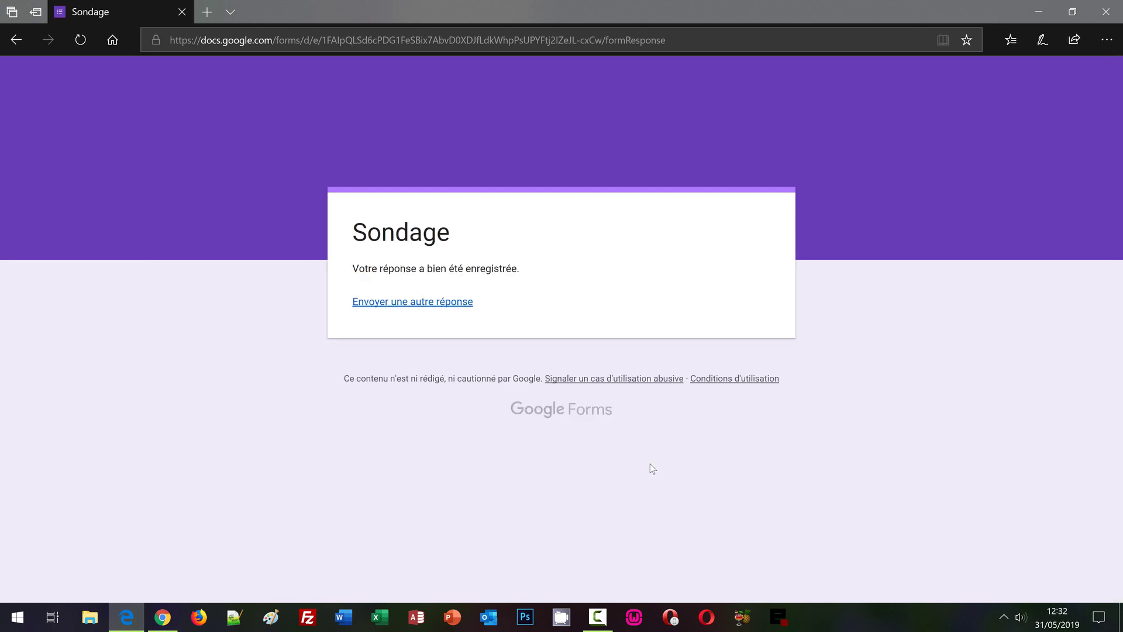
Step: Switch back to the form editor in Chrome, close the send dialog and examine the summary charts of the collected responses question by question
left_click(163, 617)
left_click(740, 138)
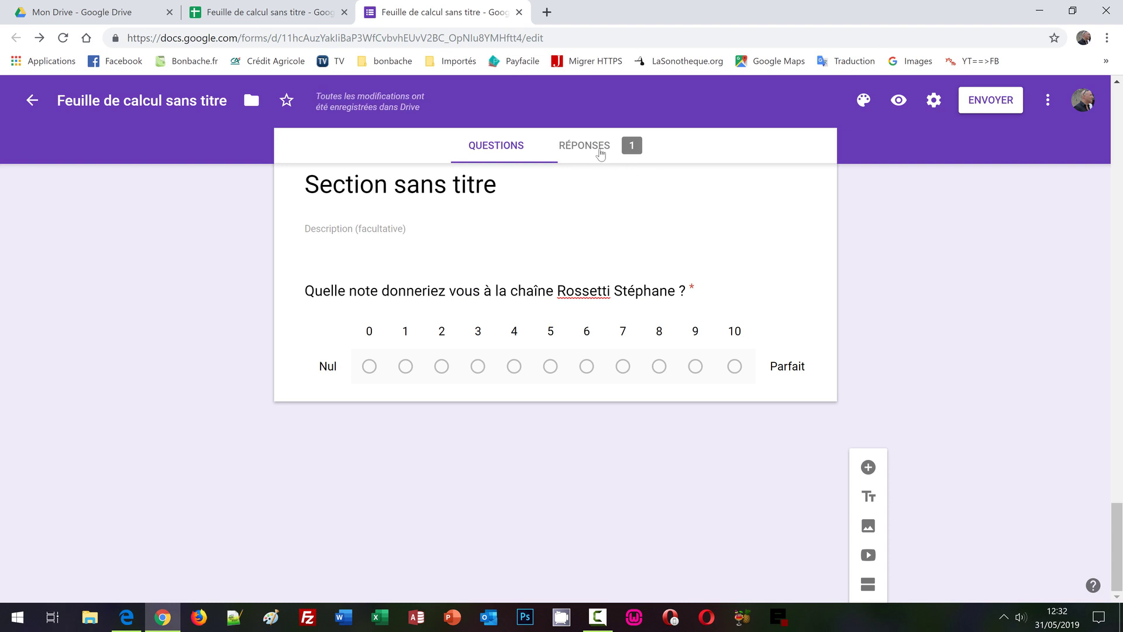
left_click(600, 154)
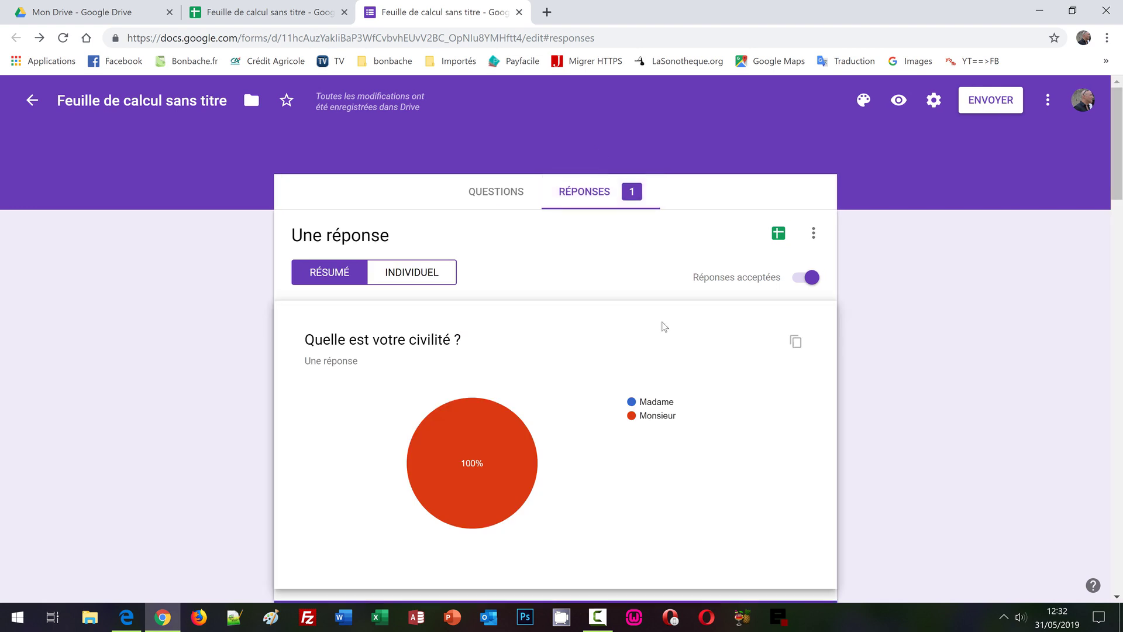
scroll(666, 375, "down", 2)
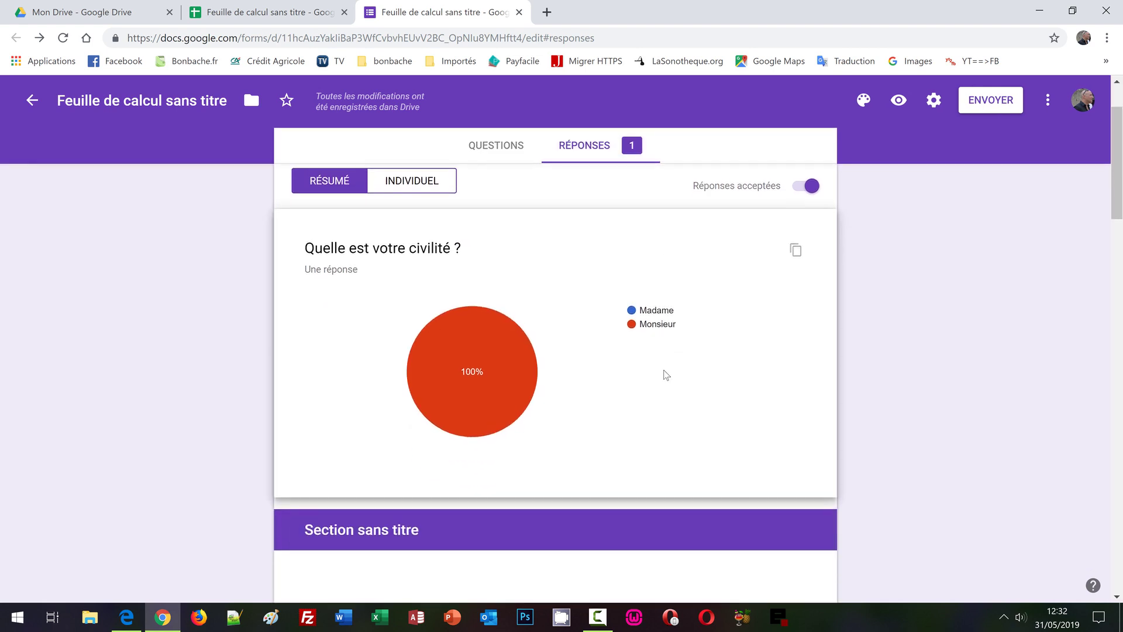
scroll(666, 375, "down", 7)
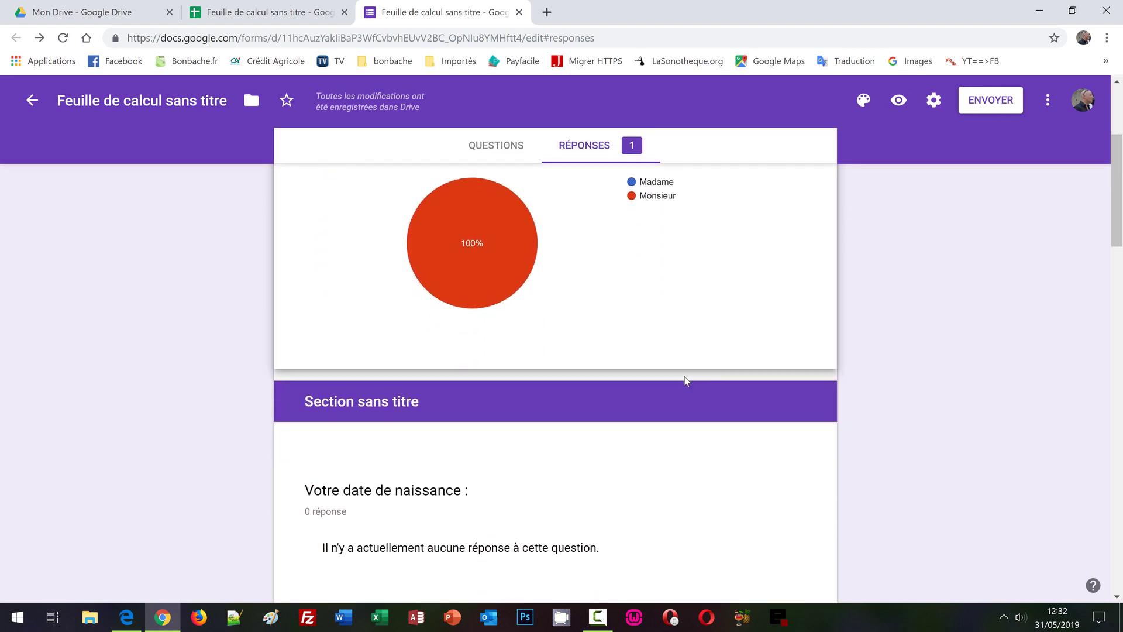
scroll(686, 380, "down", 7)
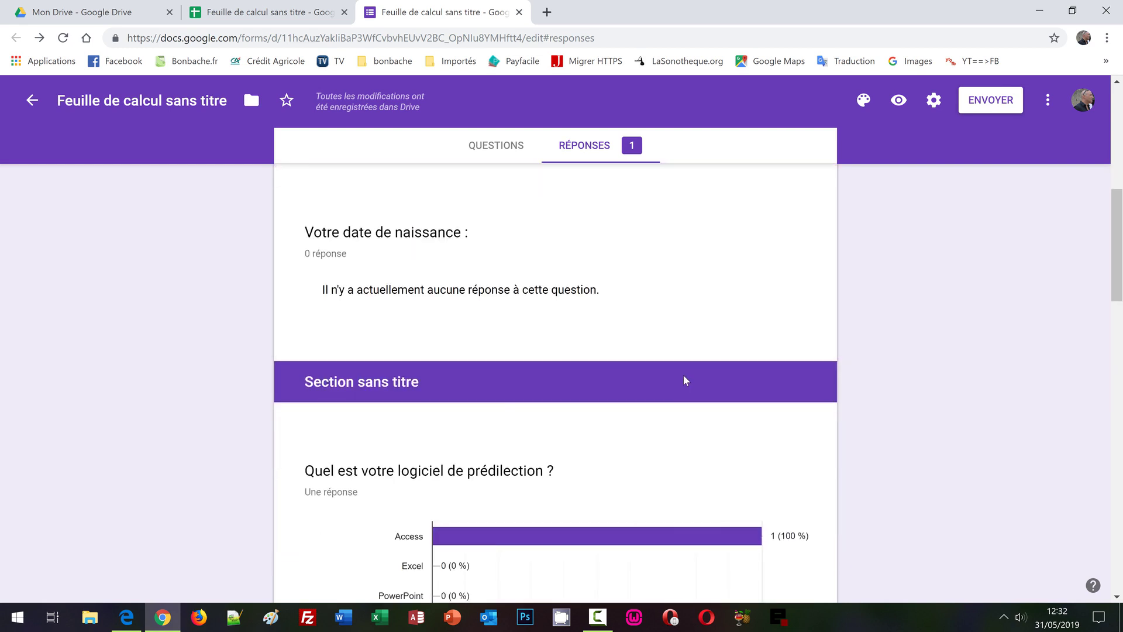
scroll(686, 380, "down", 8)
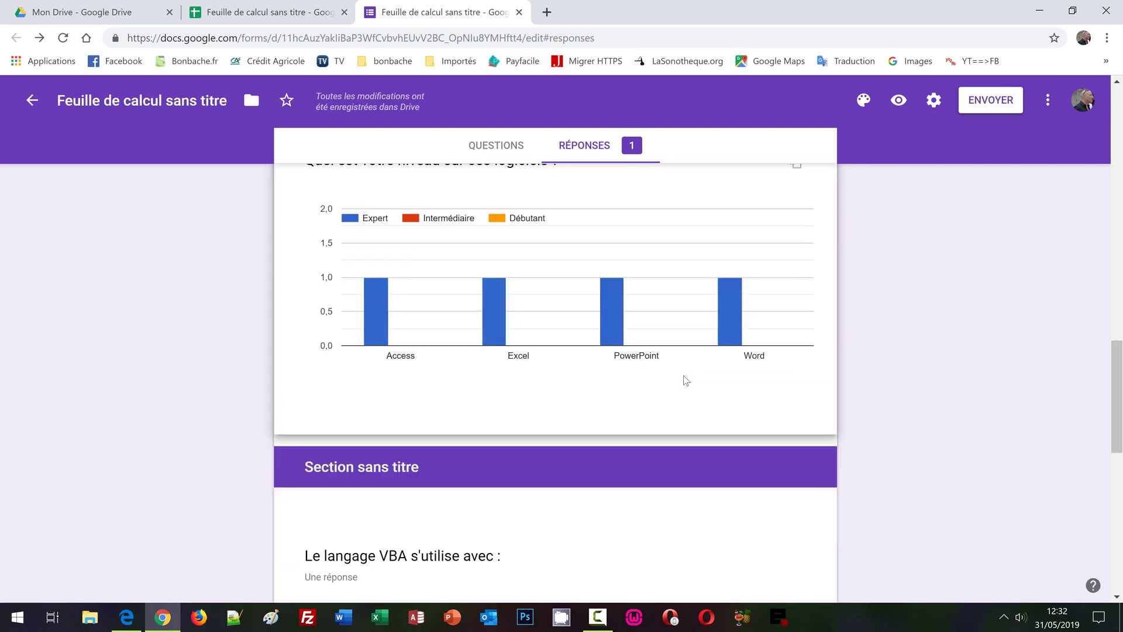
scroll(684, 379, "down", 1)
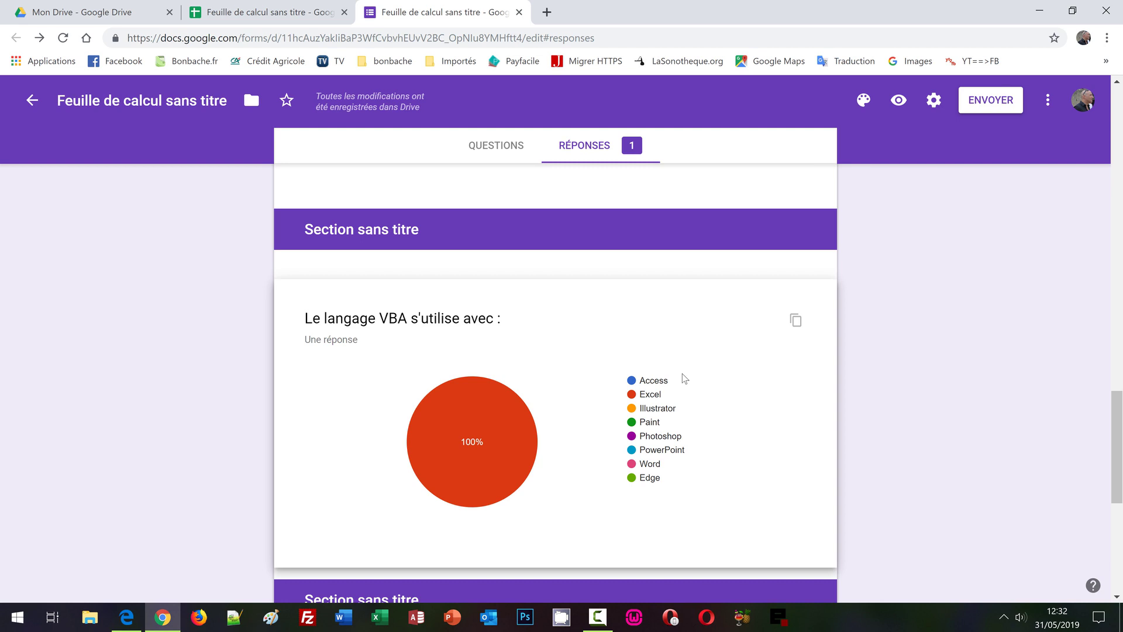